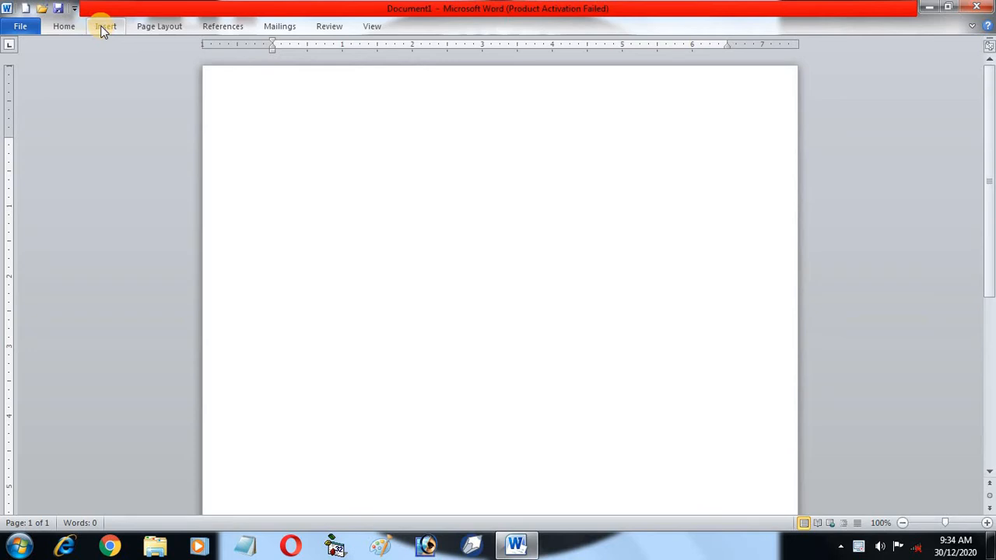
# - Expand the collapsed ribbon to show the commands for inserting content
pyautogui.doubleClick(105, 27)
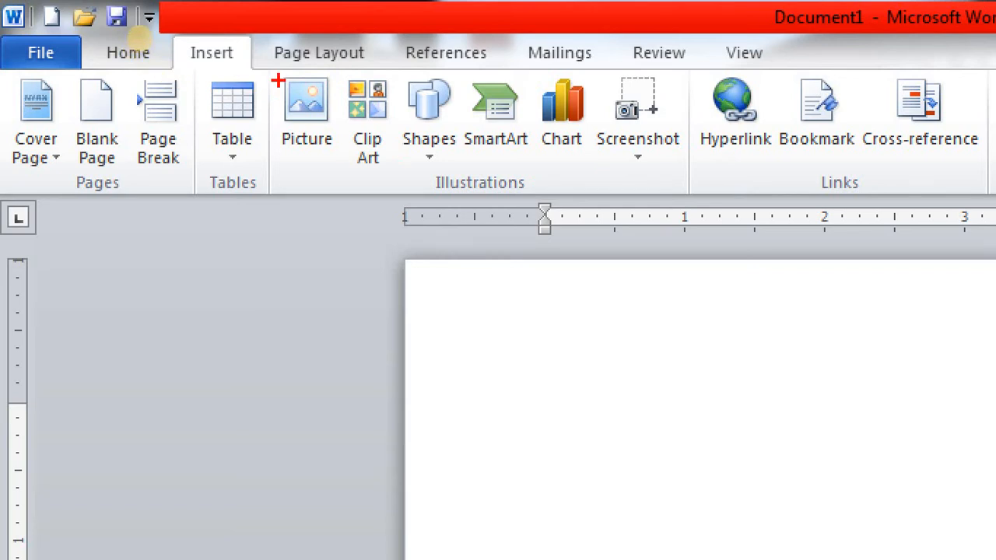
pyautogui.moveTo(280, 77)
pyautogui.mouseDown()
pyautogui.moveTo(315, 140)
pyautogui.moveTo(336, 74)
pyautogui.moveTo(264, 84)
pyautogui.mouseUp()
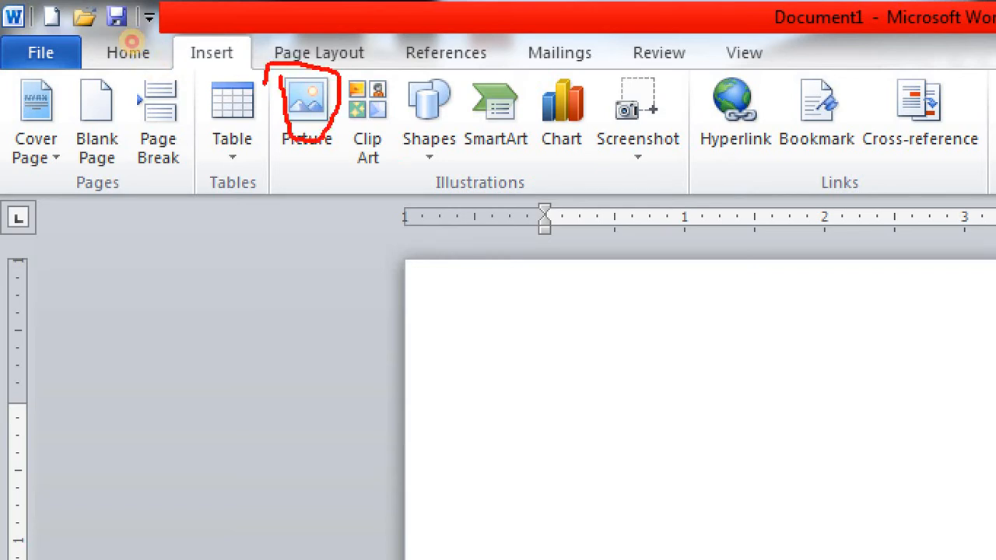
pyautogui.press('e')
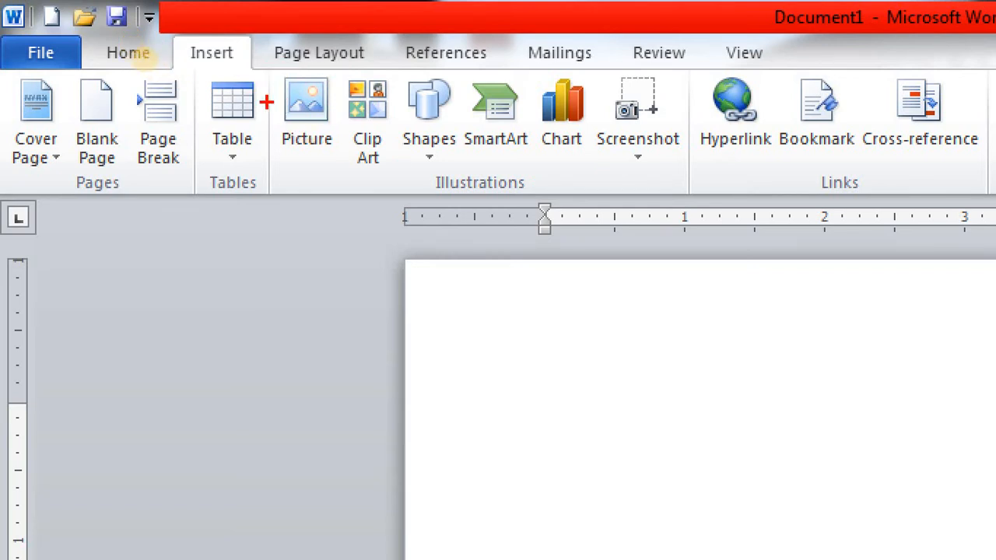
pyautogui.moveTo(276, 73)
pyautogui.mouseDown()
pyautogui.moveTo(289, 122)
pyautogui.moveTo(342, 131)
pyautogui.mouseUp()
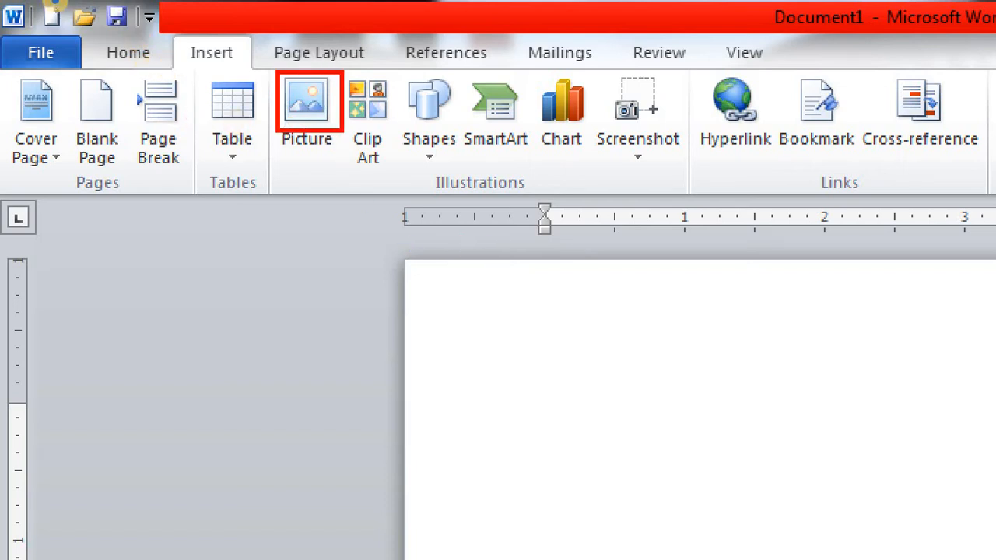
pyautogui.press('Escape')
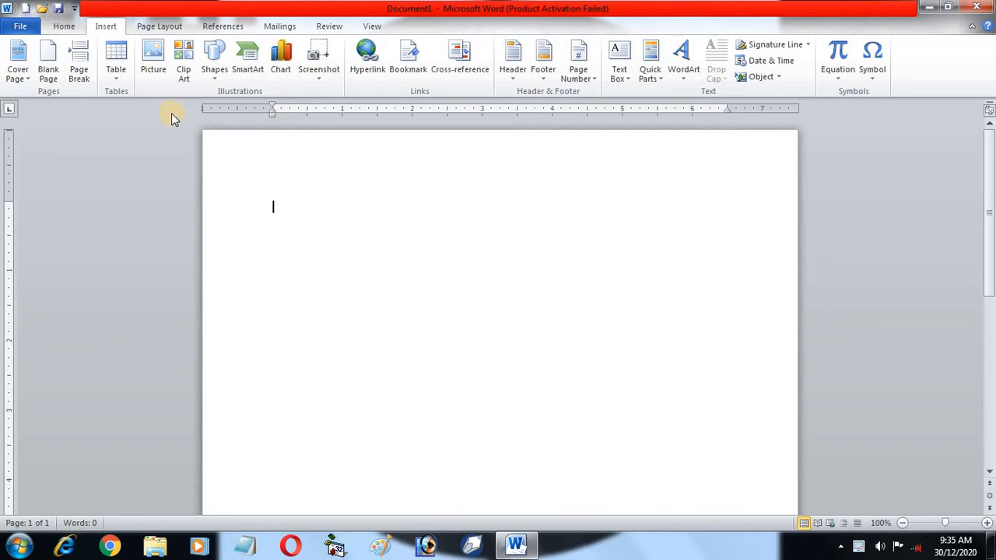
# - Insert the picture ISE from the Photoshop Practicals folder on the Desktop into the blank document
pyautogui.click(151, 60)
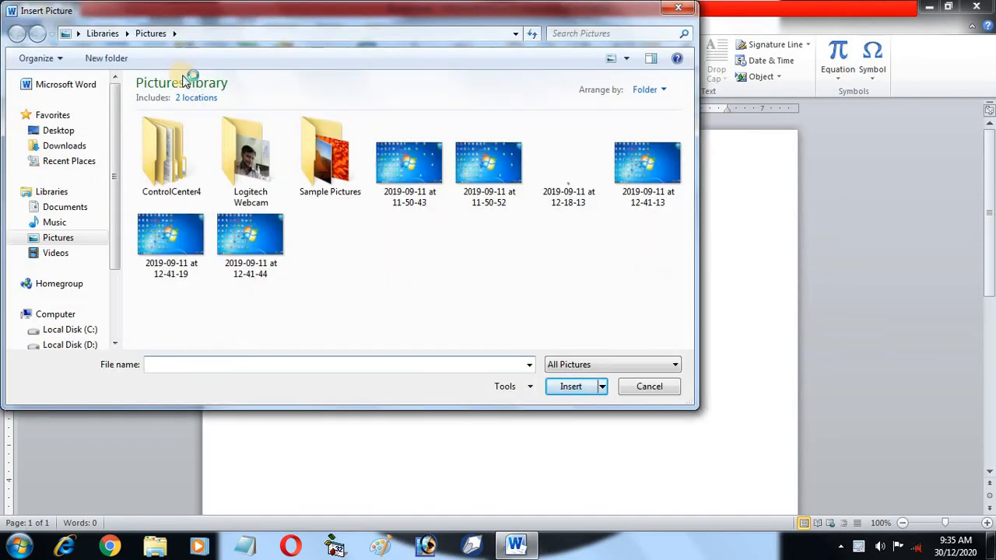
pyautogui.click(62, 131)
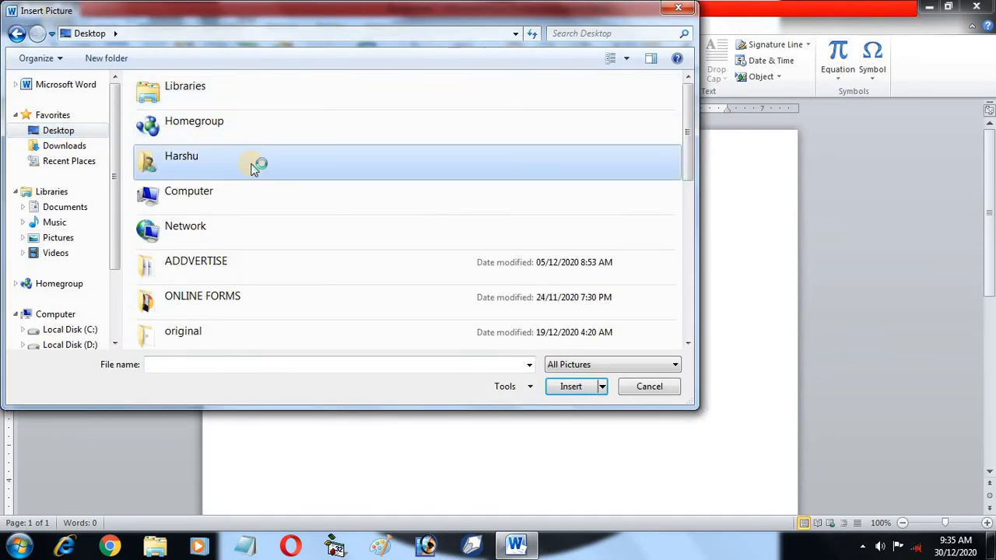
pyautogui.scroll(-3, 255, 168)
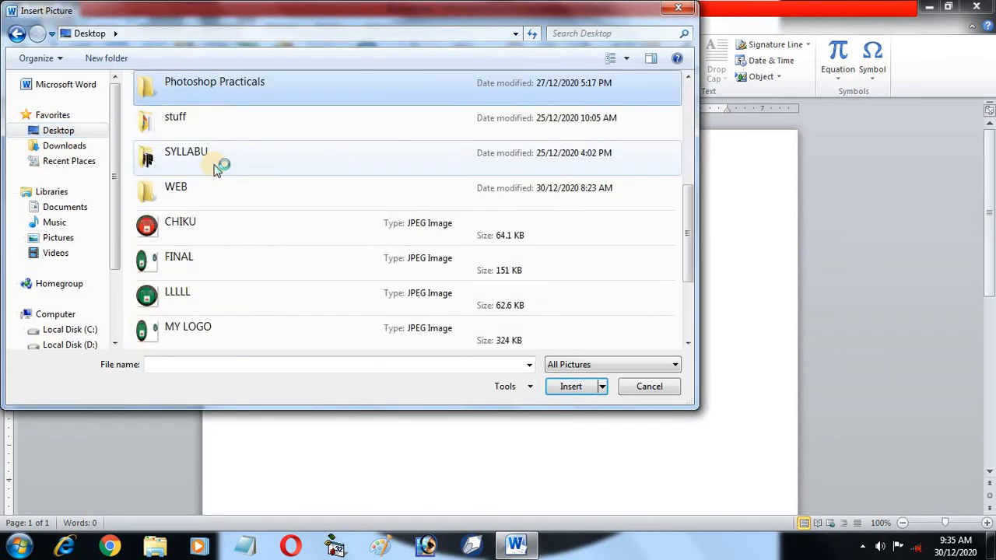
pyautogui.doubleClick(195, 99)
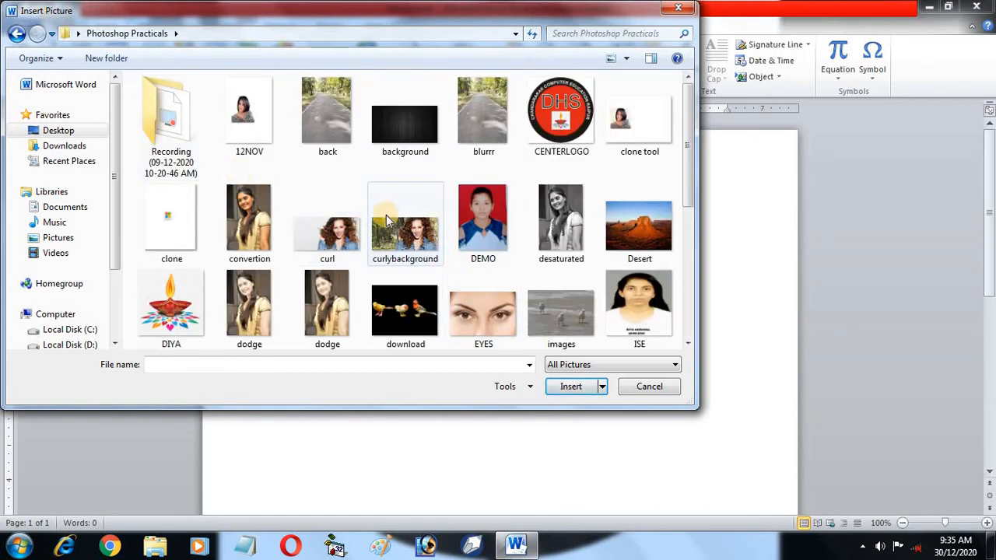
pyautogui.click(459, 144)
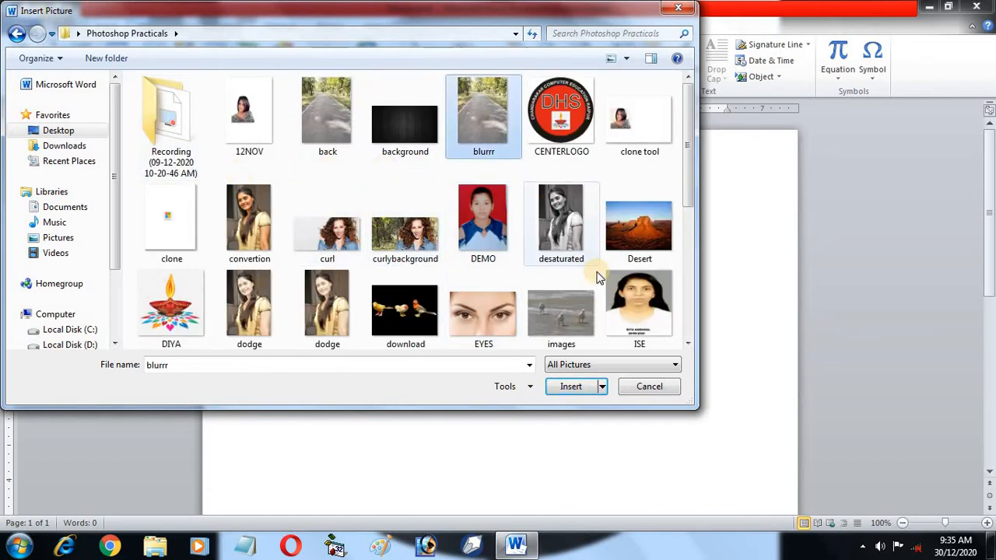
pyautogui.click(639, 307)
pyautogui.click(570, 387)
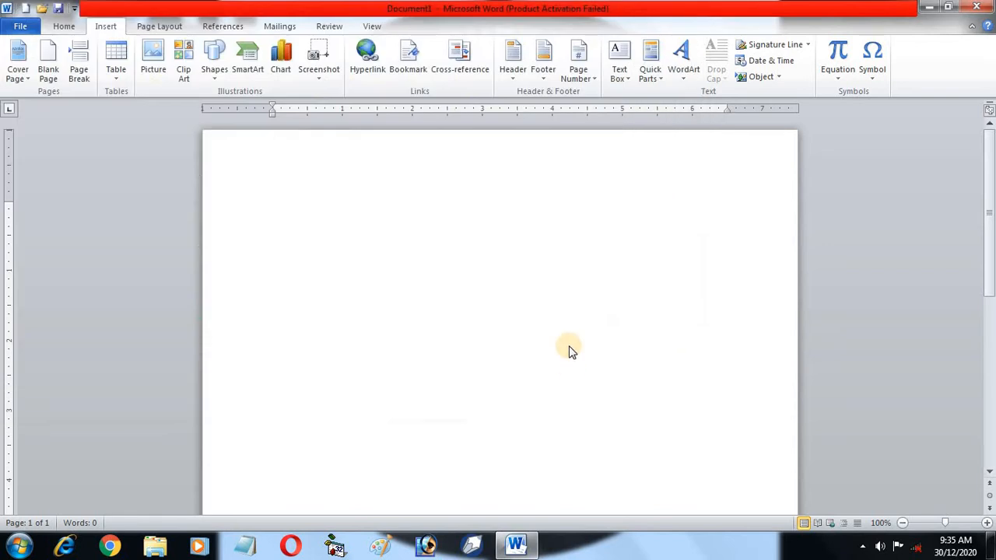
pyautogui.click(278, 127)
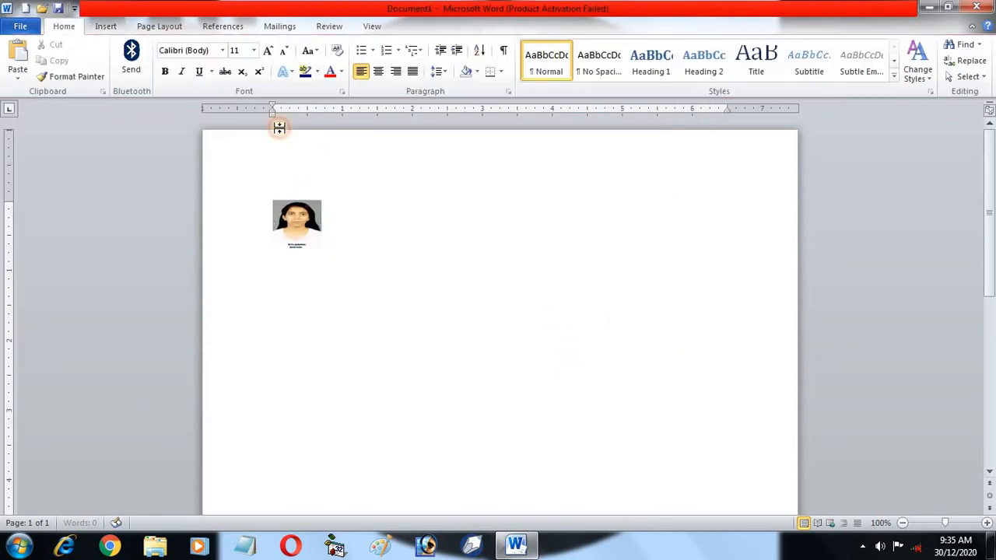
# - Insert the picture convertion from the Photoshop Practicals folder after the first picture
pyautogui.click(105, 27)
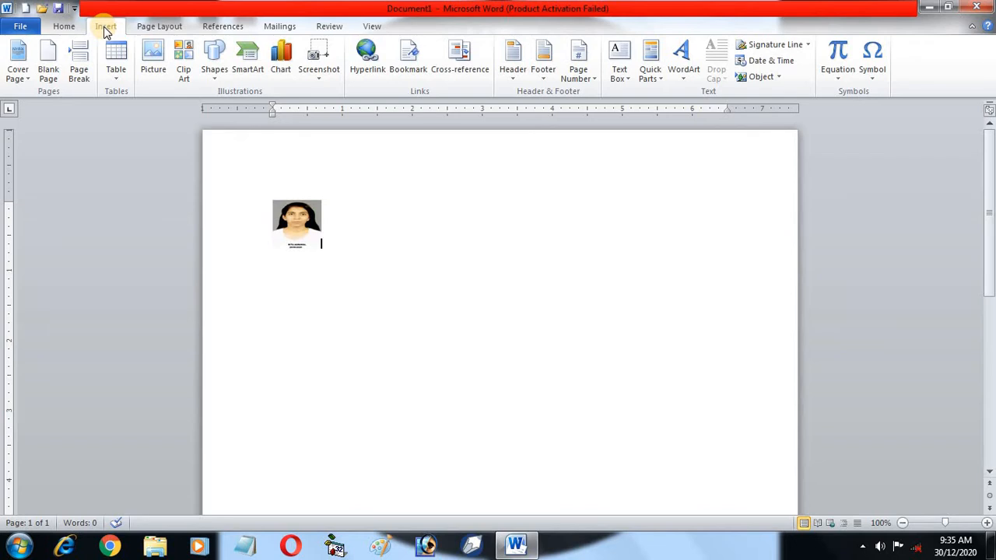
pyautogui.click(148, 50)
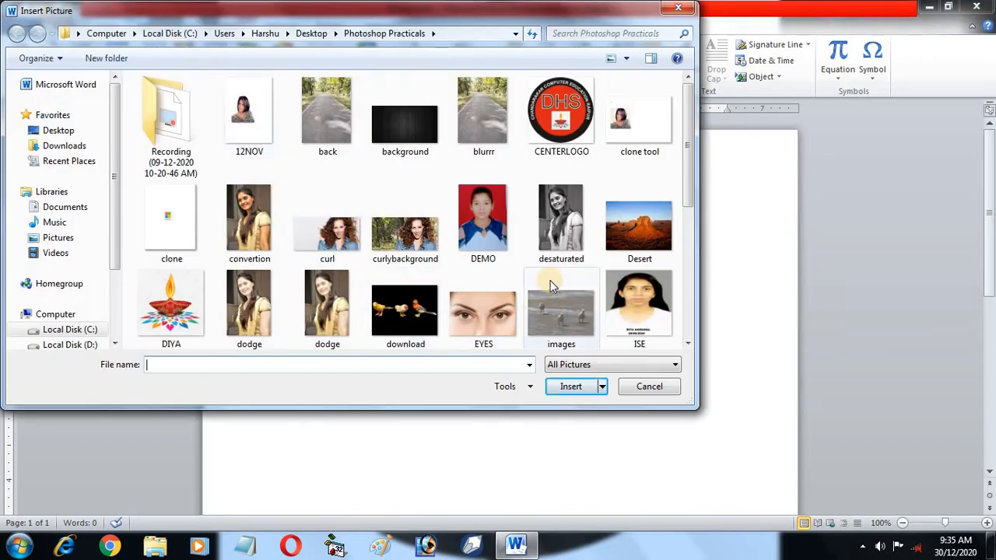
pyautogui.click(561, 222)
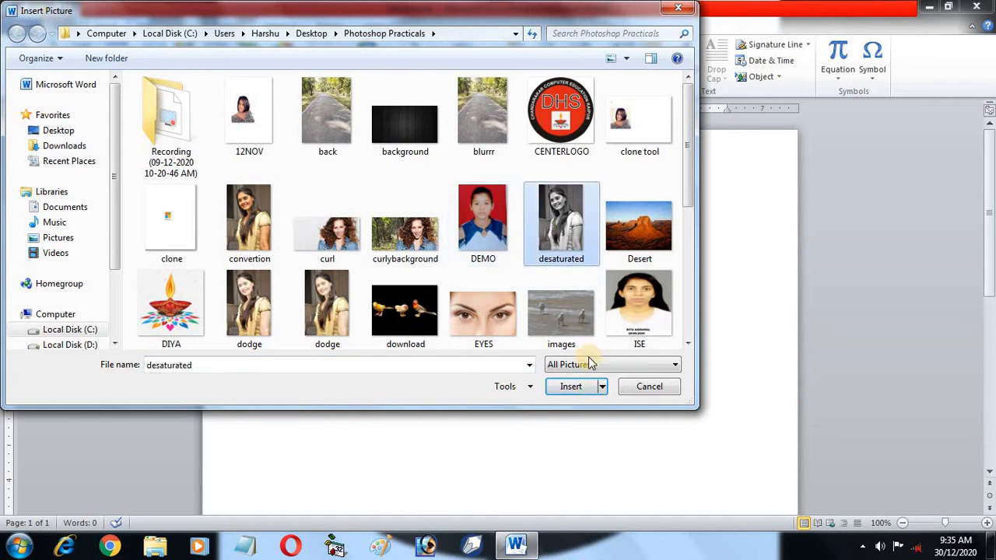
pyautogui.click(252, 226)
pyautogui.click(570, 387)
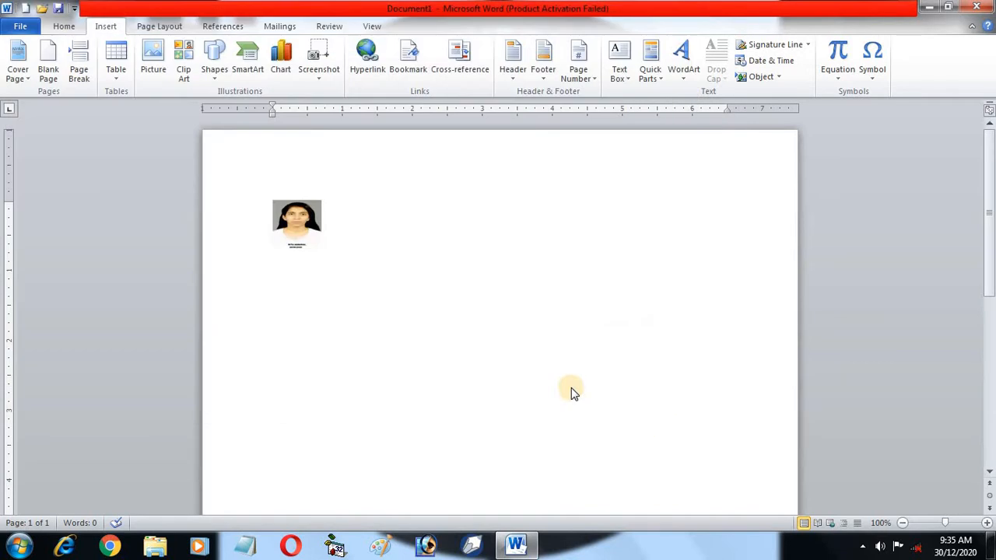
# - Shrink the convertion picture proportionally to about 1.6" high and 1.07" wide
pyautogui.scroll(-10, 700, 381)
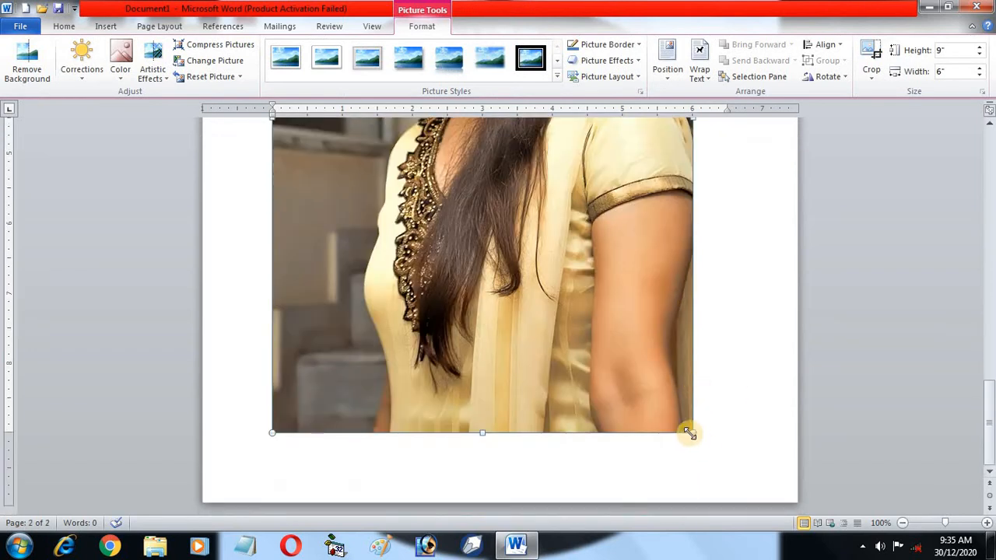
pyautogui.moveTo(690, 433); pyautogui.dragTo(549, 305)
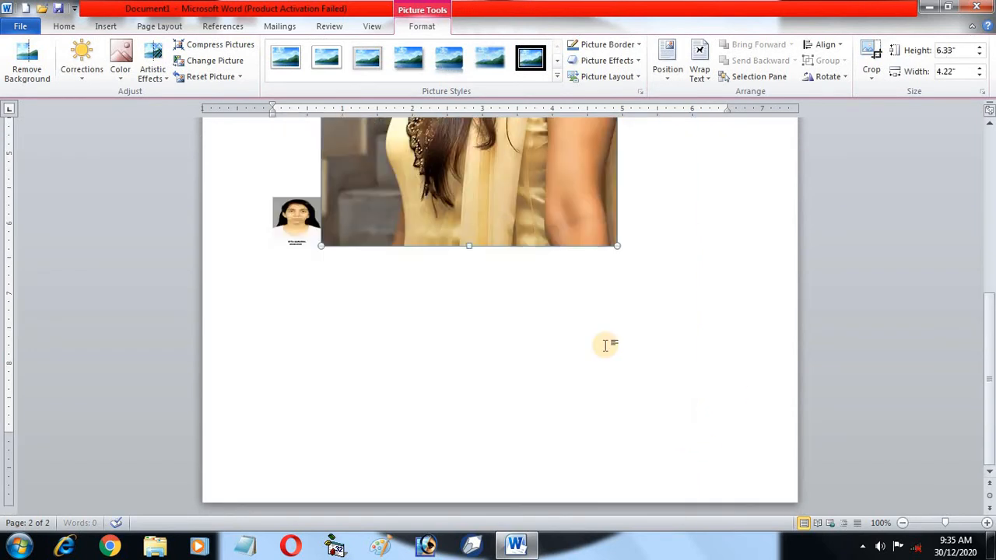
pyautogui.scroll(4, 606, 345)
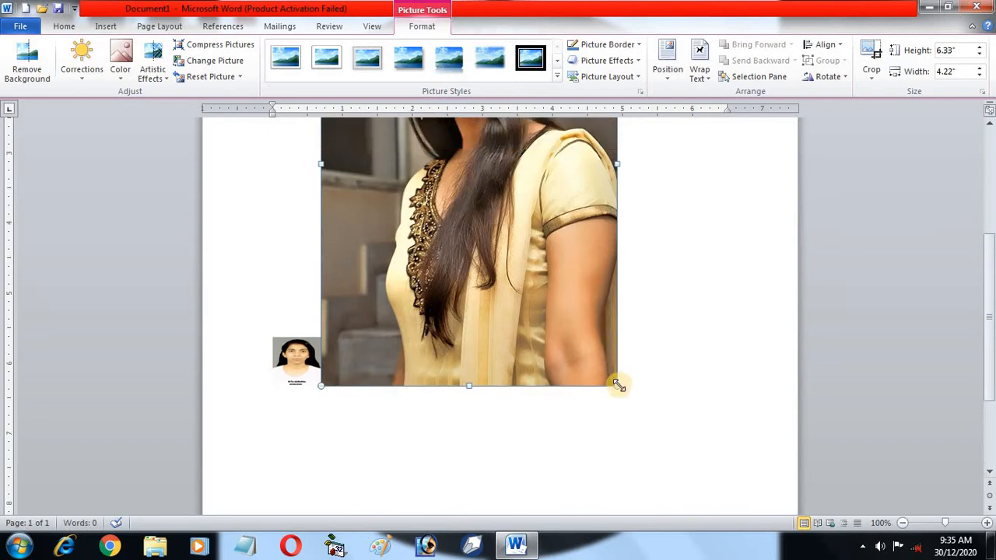
pyautogui.moveTo(616, 384); pyautogui.dragTo(527, 318)
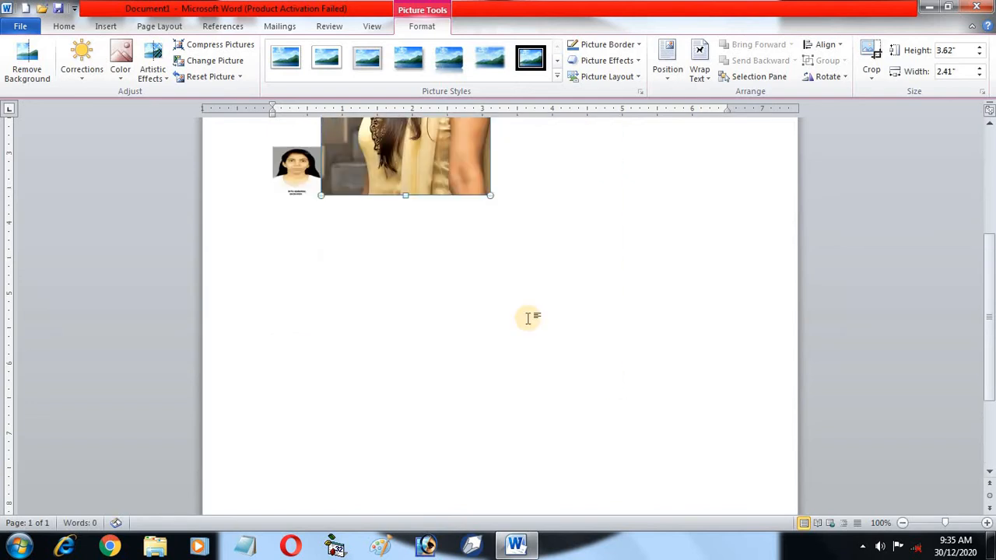
pyautogui.scroll(5, 527, 315)
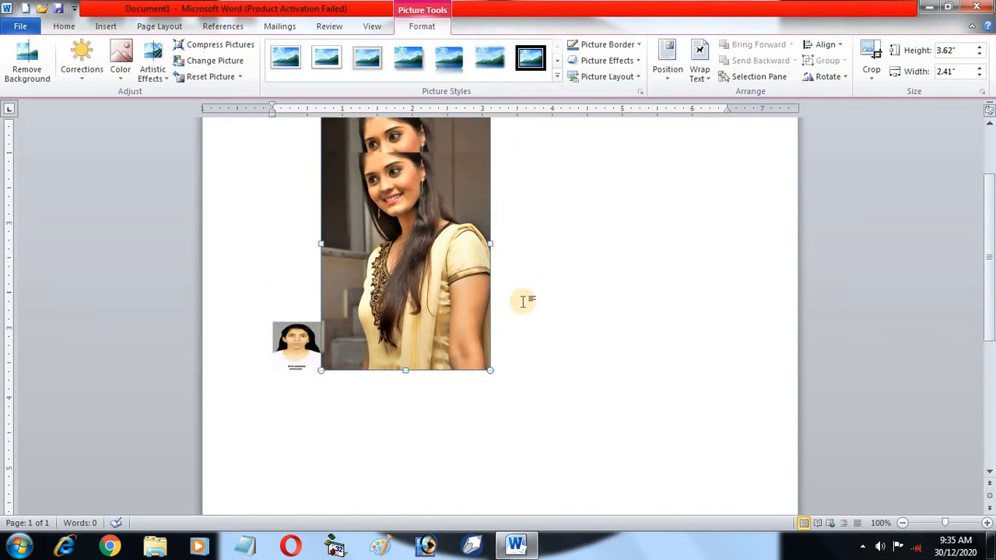
pyautogui.scroll(1, 365, 210)
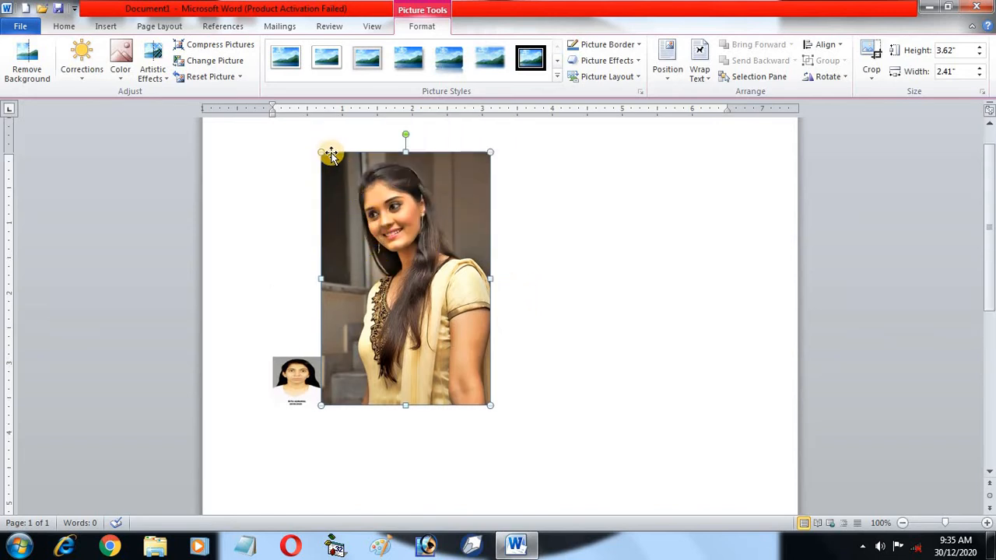
pyautogui.moveTo(322, 152); pyautogui.dragTo(427, 295)
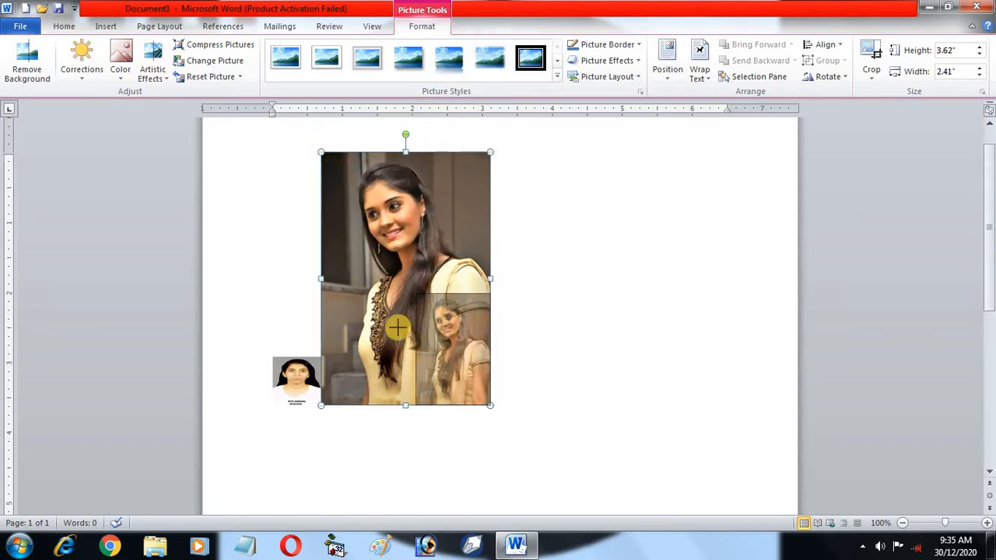
# - Set the small ISE portrait's text wrapping to Square and place it in the right half of the page, clear of the other picture
pyautogui.click(288, 372)
pyautogui.moveTo(285, 239); pyautogui.dragTo(502, 256)
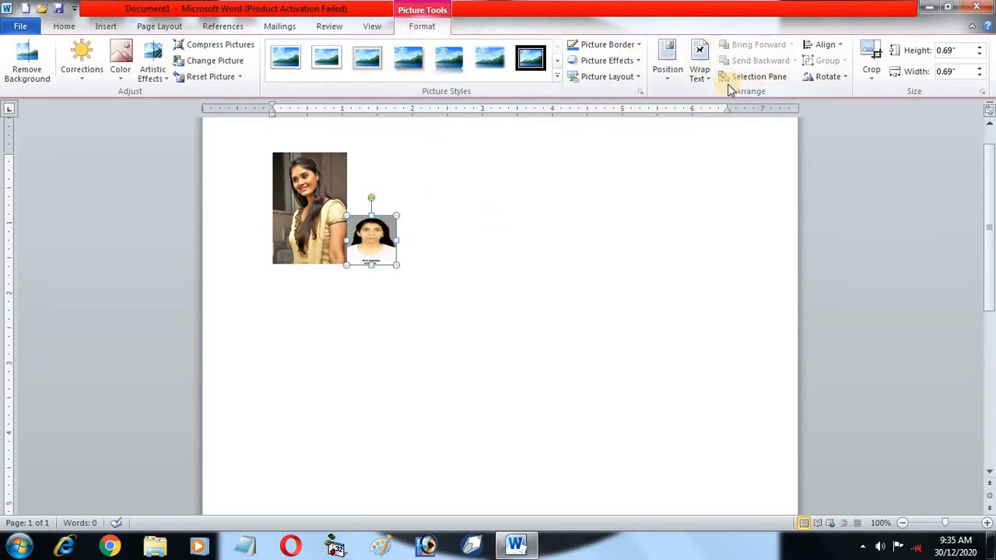
pyautogui.click(699, 72)
pyautogui.click(722, 114)
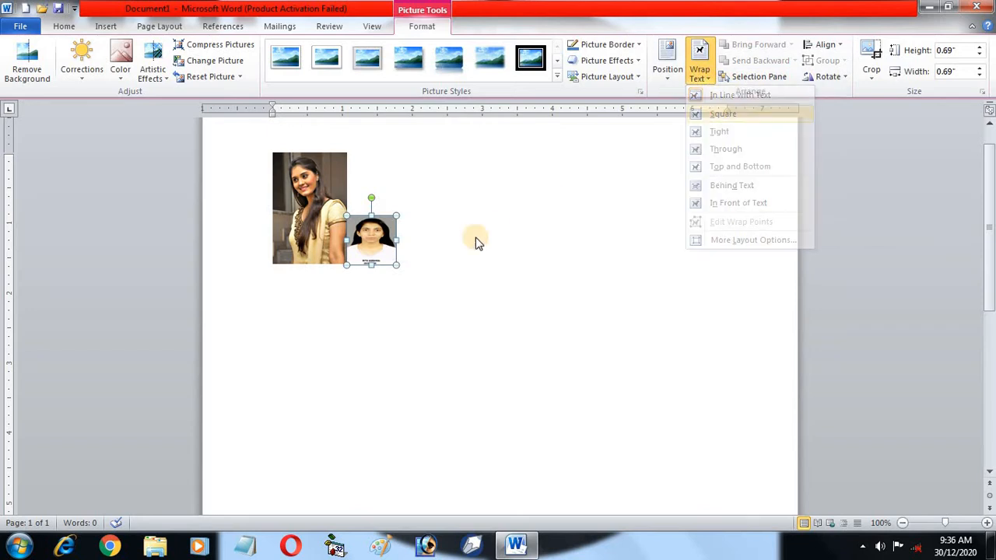
pyautogui.moveTo(396, 244); pyautogui.dragTo(591, 217)
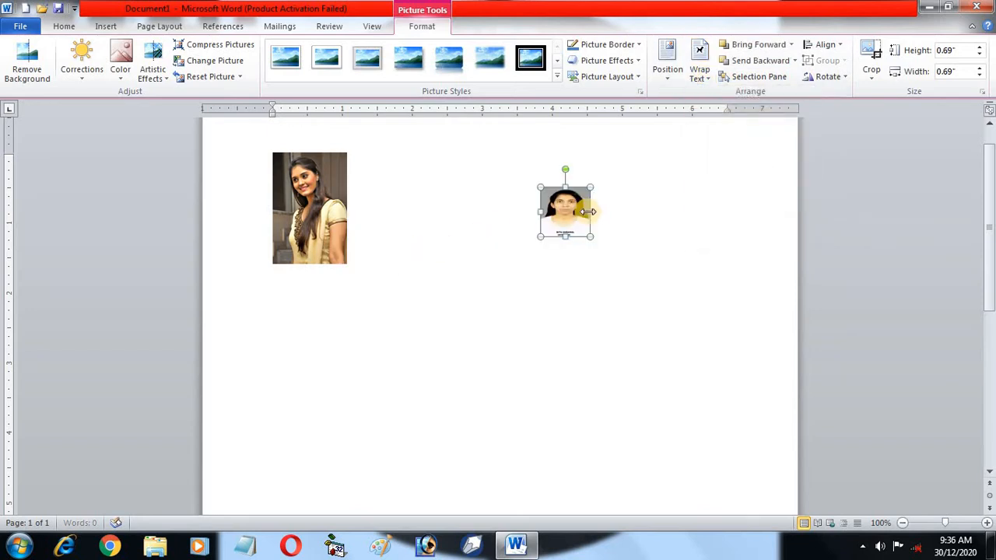
# - Set the convertion picture's text wrapping to Square and move it slightly down and to the right on the page
pyautogui.click(319, 232)
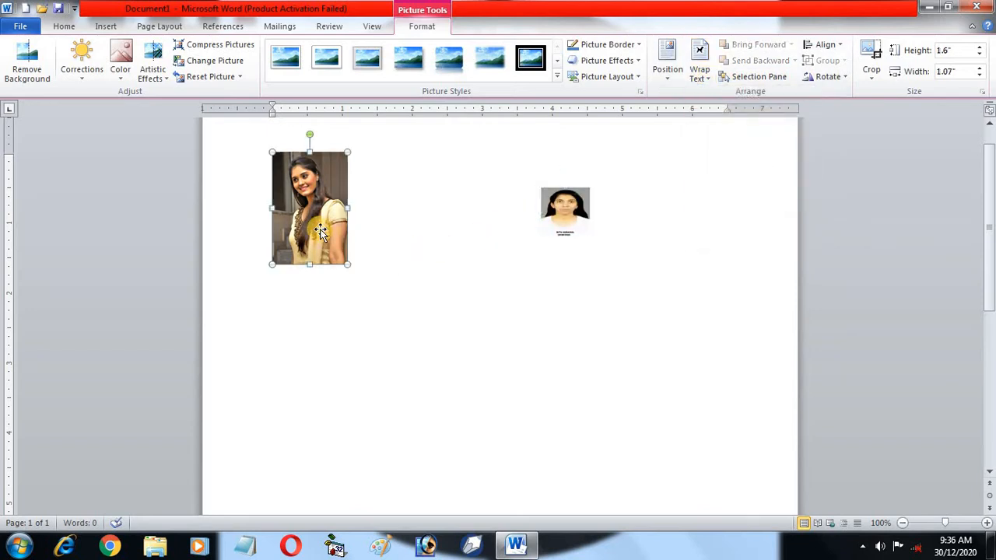
pyautogui.click(707, 84)
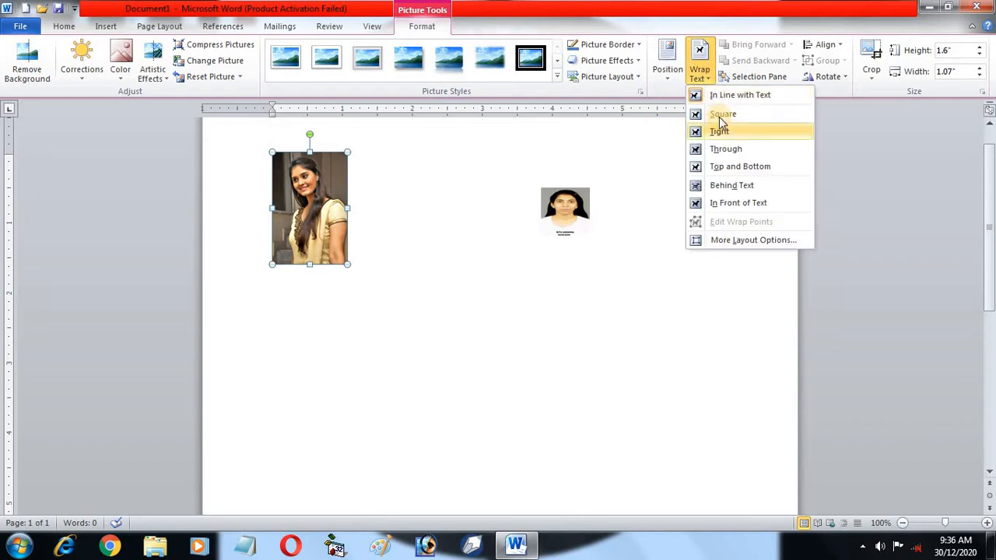
pyautogui.click(724, 115)
pyautogui.moveTo(337, 249); pyautogui.dragTo(362, 301)
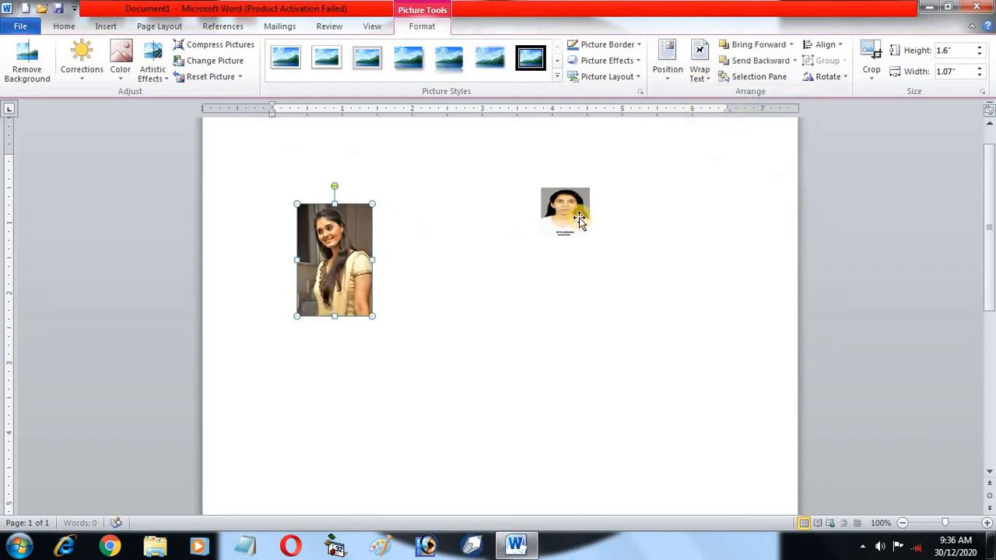
# - Move the ISE portrait slightly lower and enlarge it to about 1.51" by 1.51"
pyautogui.moveTo(581, 214); pyautogui.dragTo(643, 316)
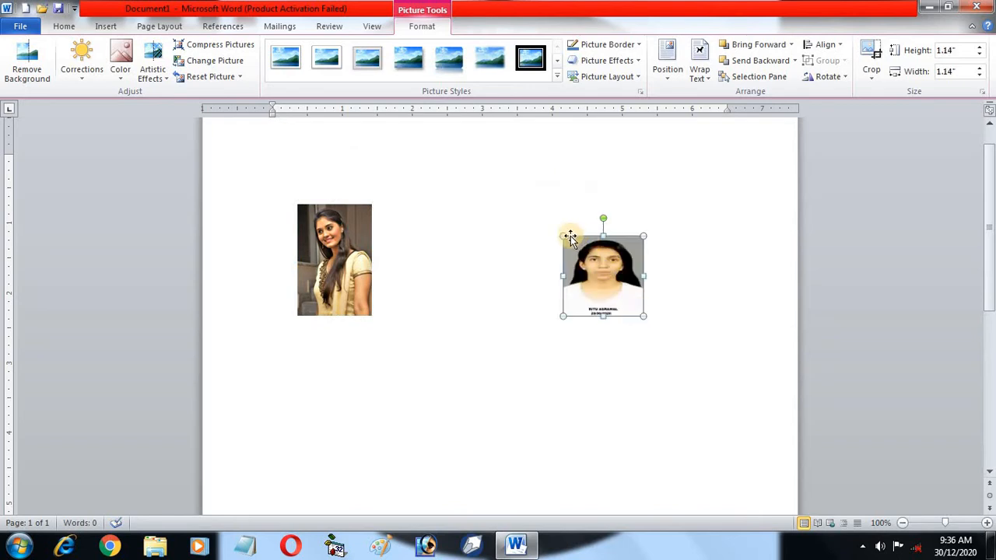
pyautogui.moveTo(562, 236); pyautogui.dragTo(537, 210)
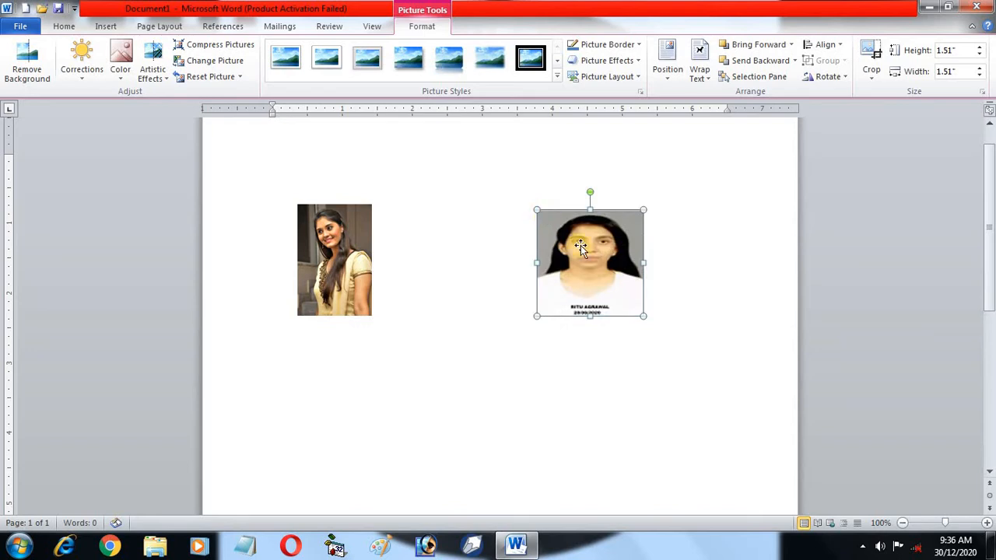
# - Apply the grey metal oval frame picture style to the convertion picture
pyautogui.click(326, 253)
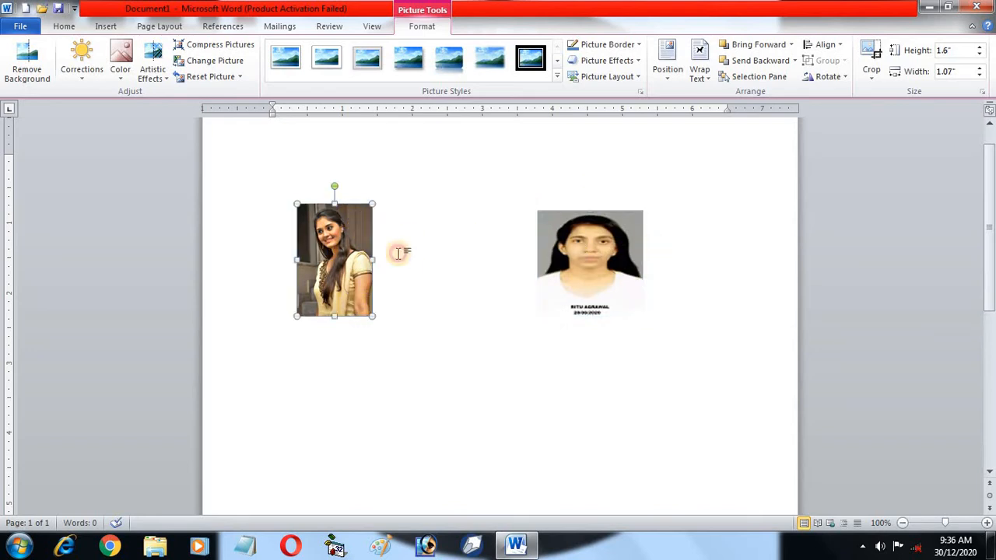
pyautogui.click(557, 76)
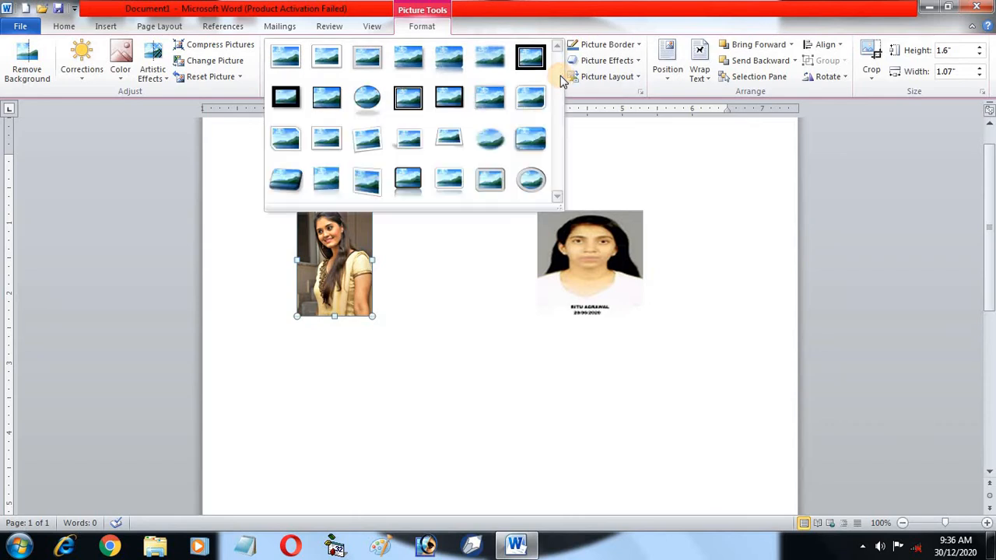
pyautogui.click(531, 180)
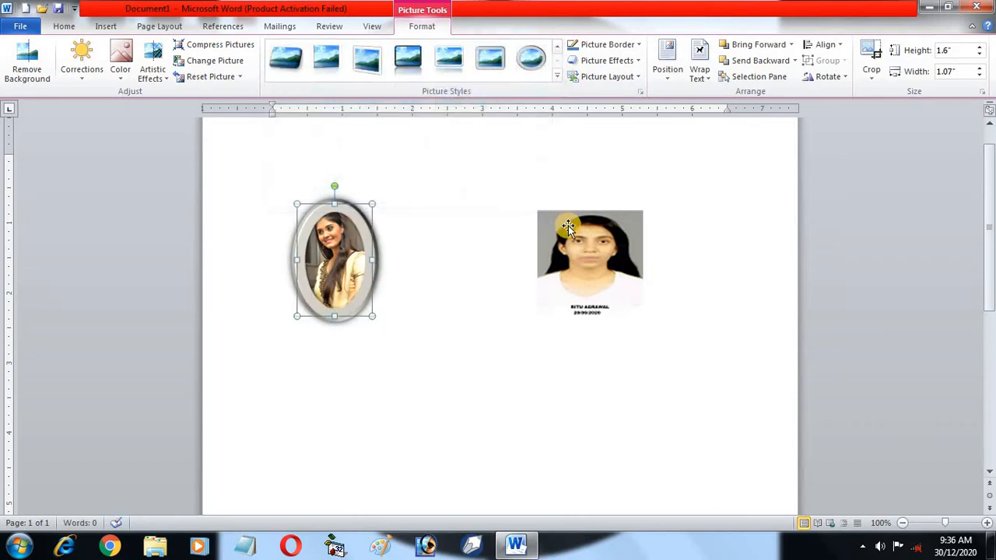
# - Apply the white rectangular frame style to the convertion picture and the grey metal oval frame style to the ISE portrait
pyautogui.click(557, 76)
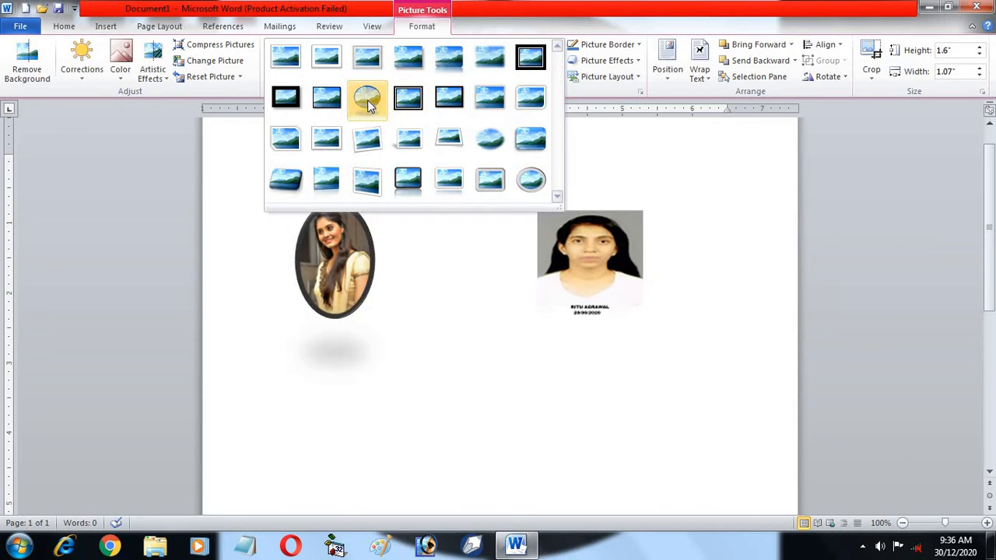
pyautogui.click(328, 136)
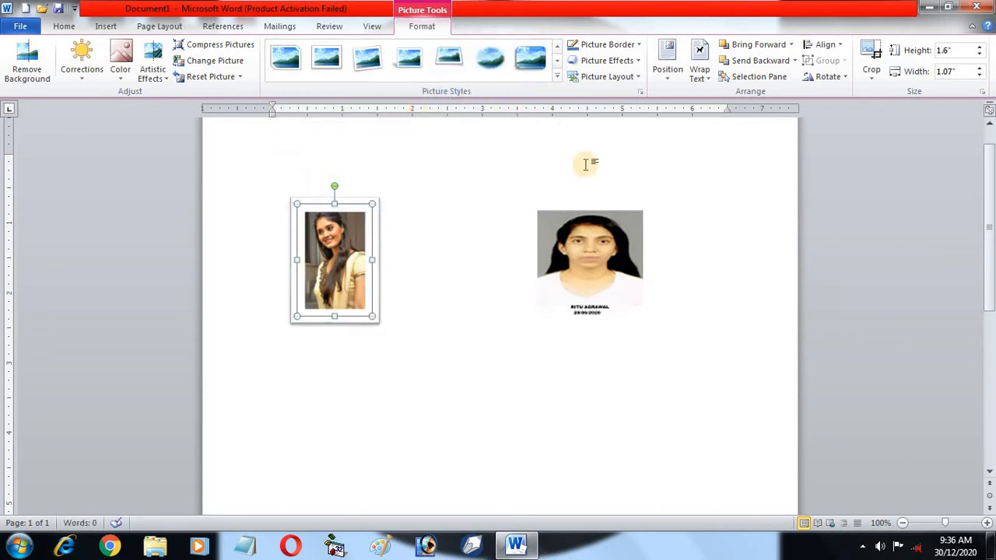
pyautogui.click(608, 218)
pyautogui.click(557, 77)
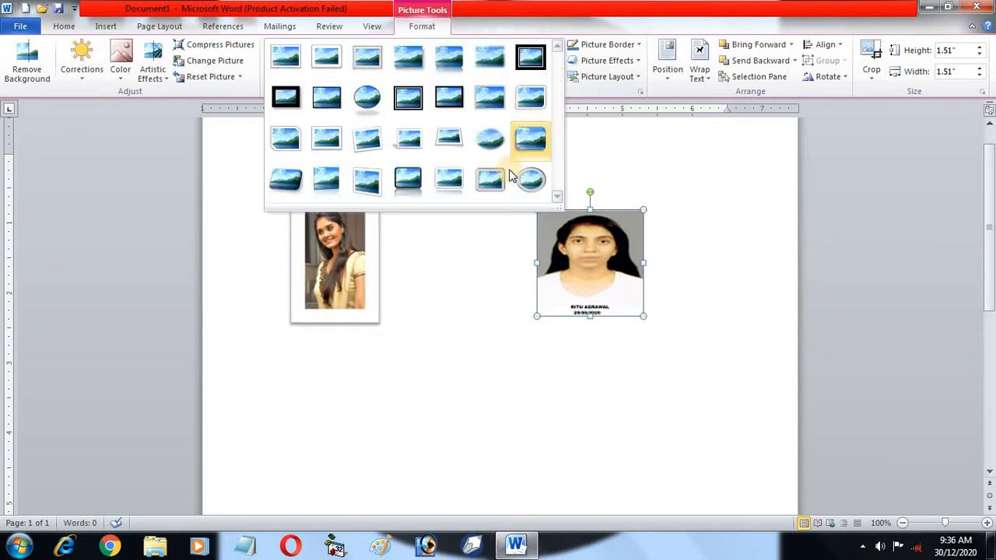
pyautogui.click(530, 182)
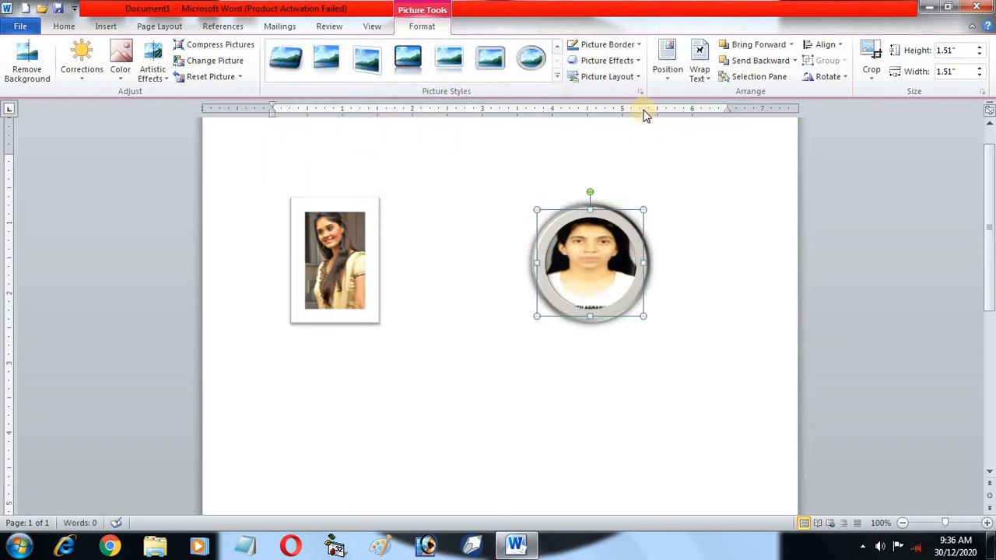
# - Give the oval ISE portrait a red border with a 2¼ pt weight
pyautogui.click(636, 45)
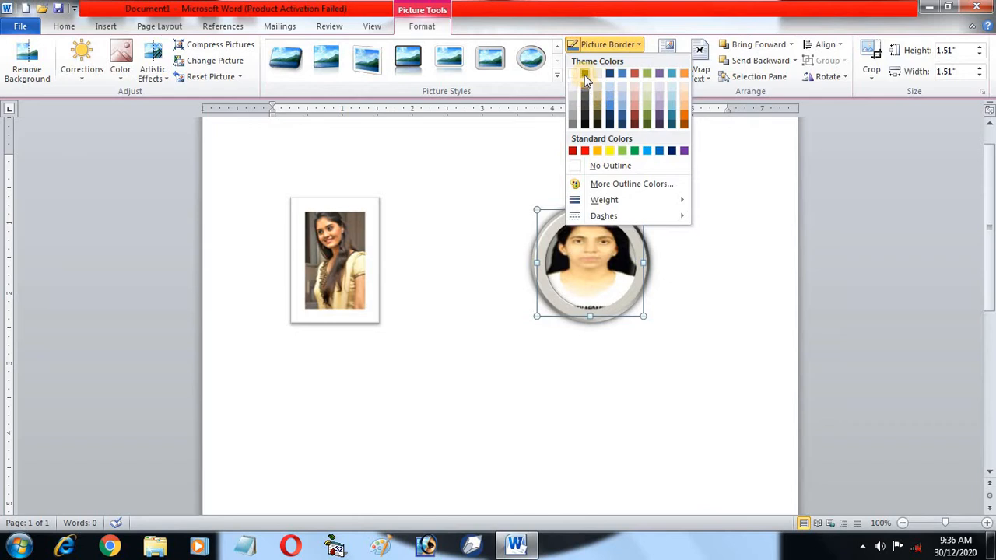
pyautogui.click(572, 150)
pyautogui.click(637, 46)
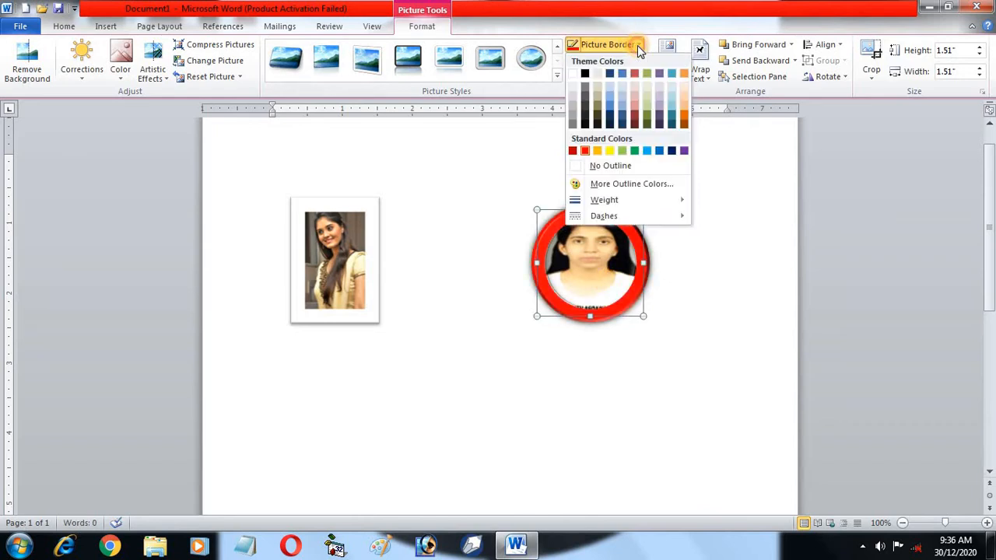
pyautogui.moveTo(651, 199)
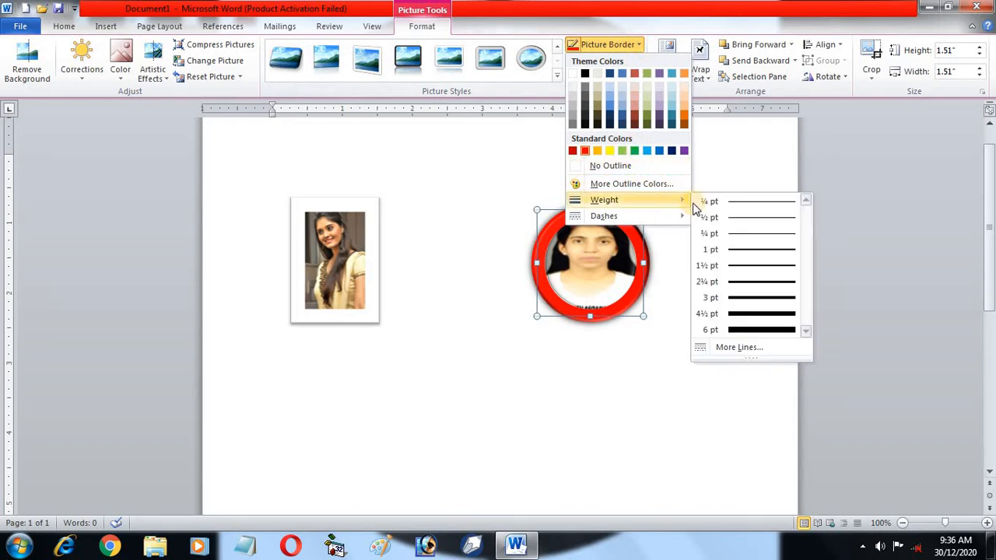
pyautogui.click(747, 281)
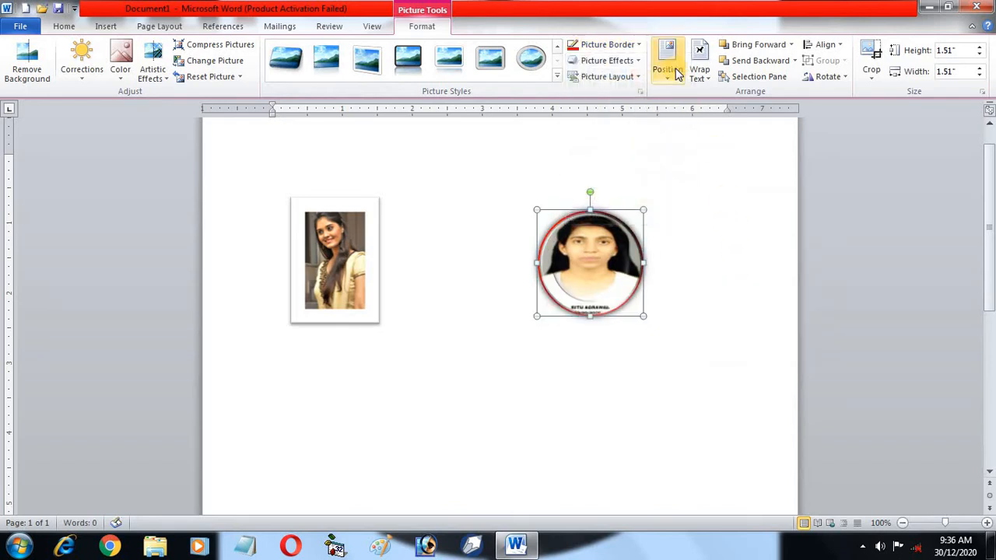
# - Try a 4½ pt weight on the portrait's red border and settle on 6 pt
pyautogui.click(637, 45)
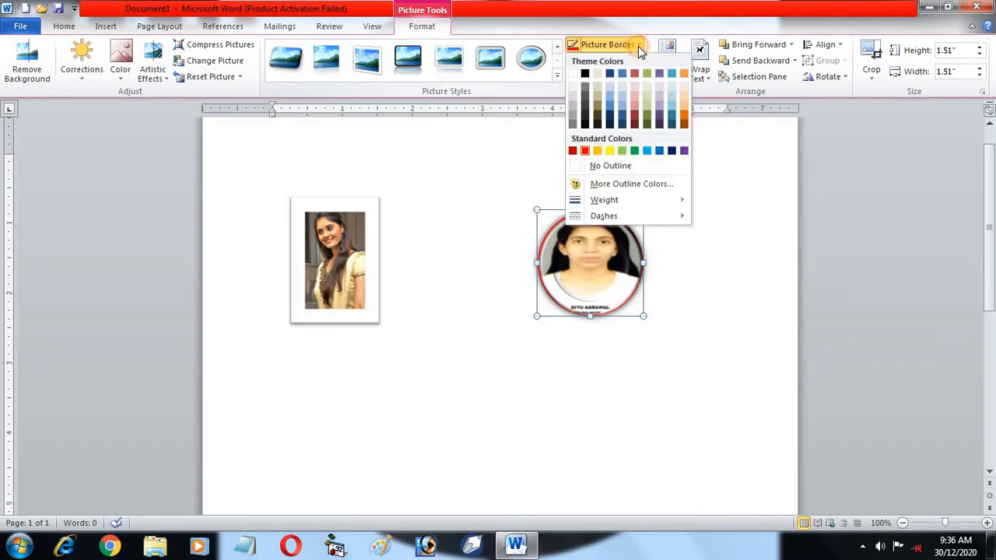
pyautogui.moveTo(671, 200)
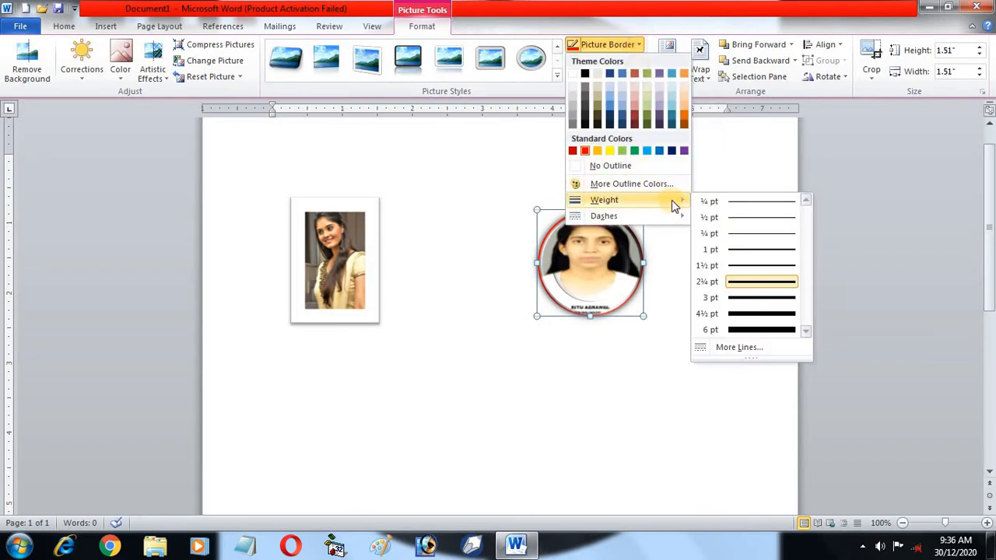
pyautogui.click(763, 314)
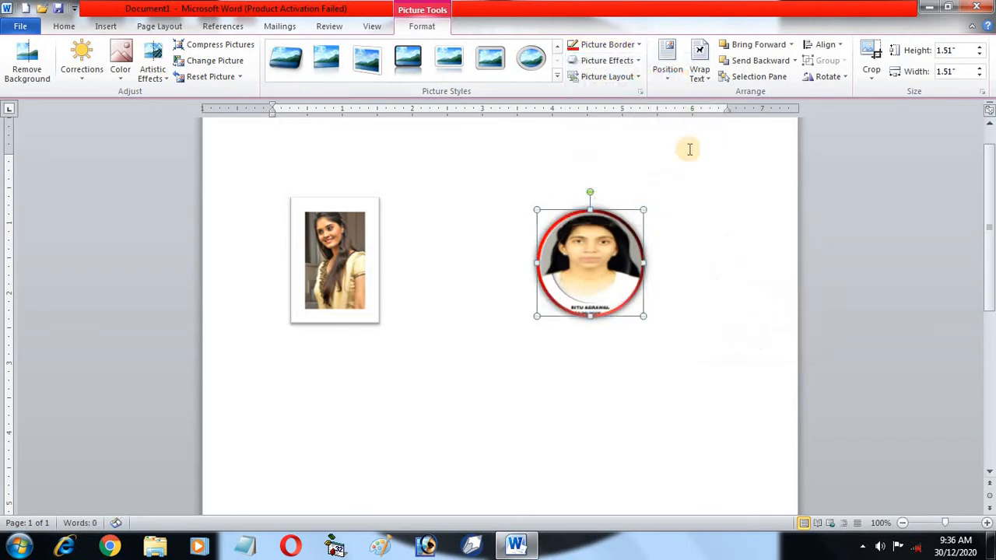
pyautogui.click(622, 44)
pyautogui.moveTo(667, 201)
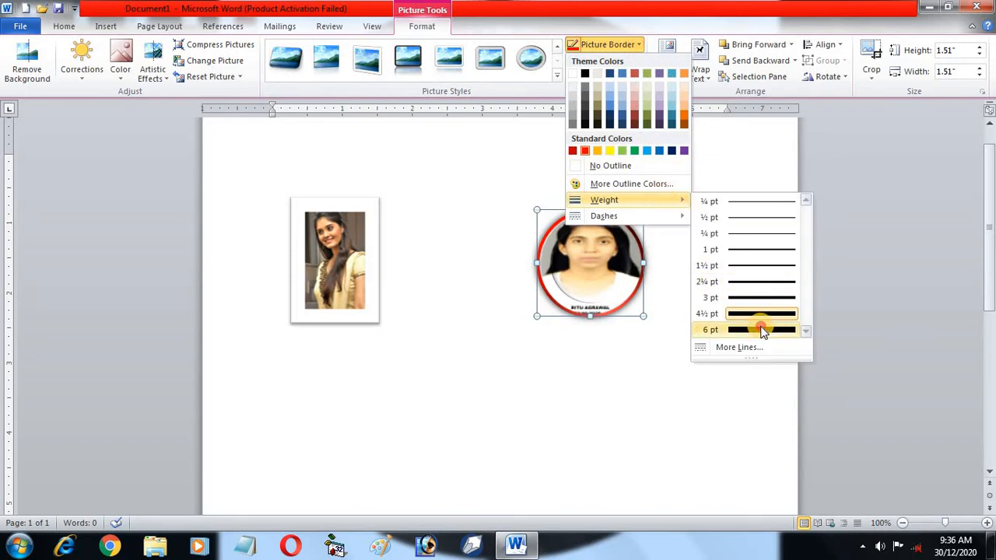
pyautogui.click(728, 329)
# - Give the convertion picture a yellow border with a 3 pt weight
pyautogui.click(375, 279)
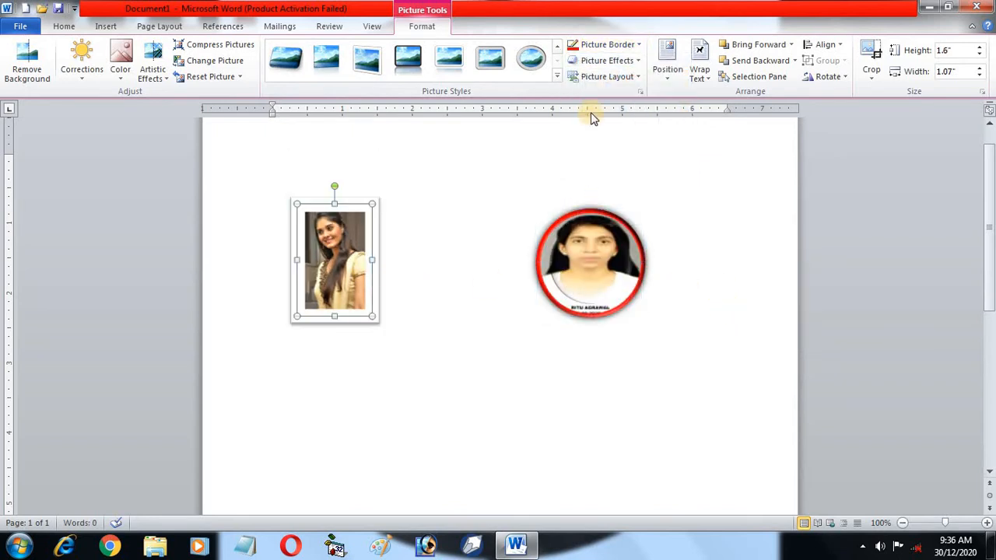
pyautogui.click(639, 45)
pyautogui.click(598, 151)
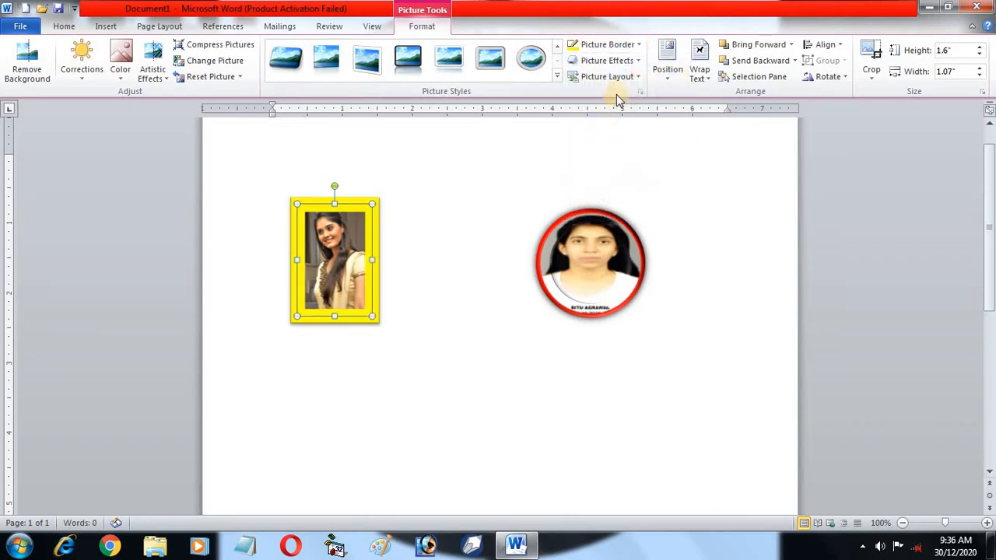
pyautogui.click(636, 47)
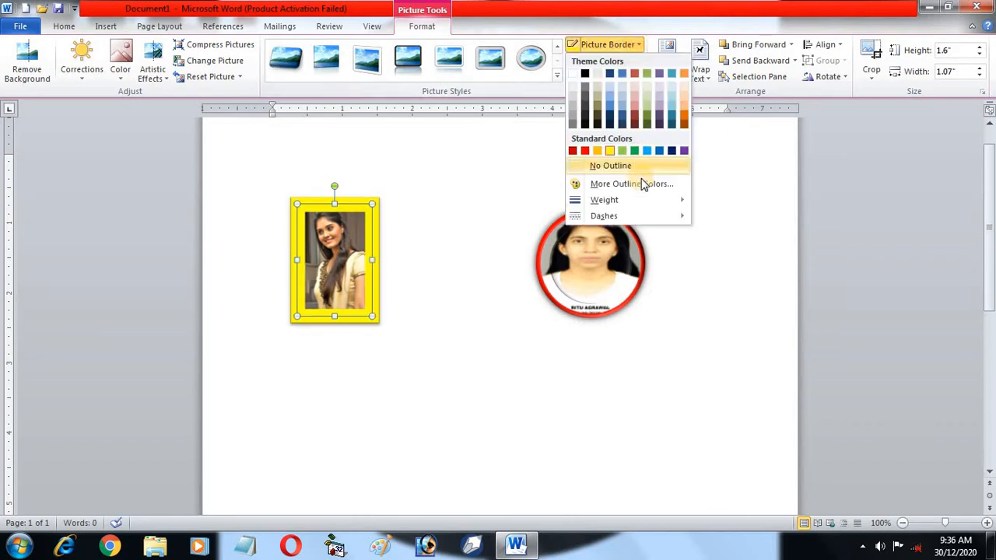
pyautogui.moveTo(644, 201)
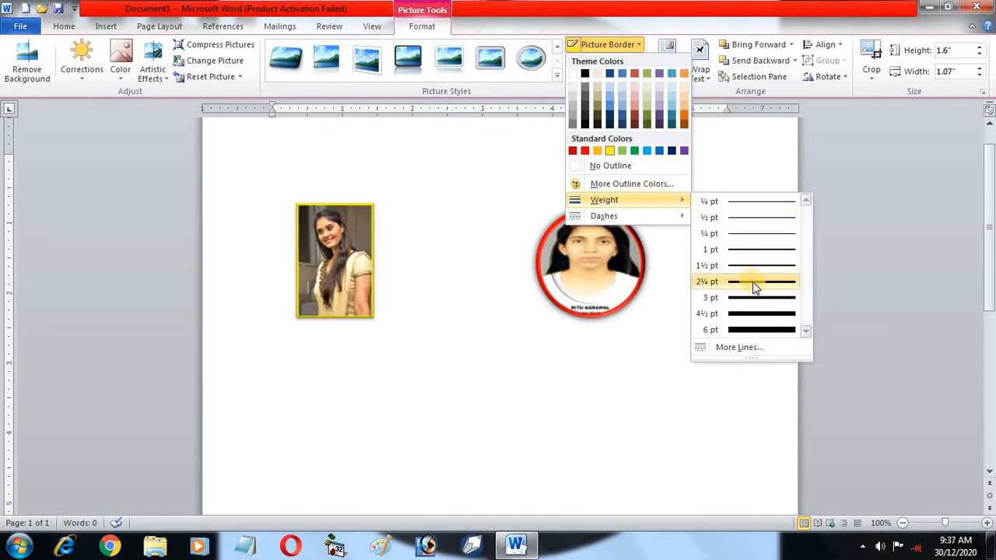
pyautogui.click(756, 297)
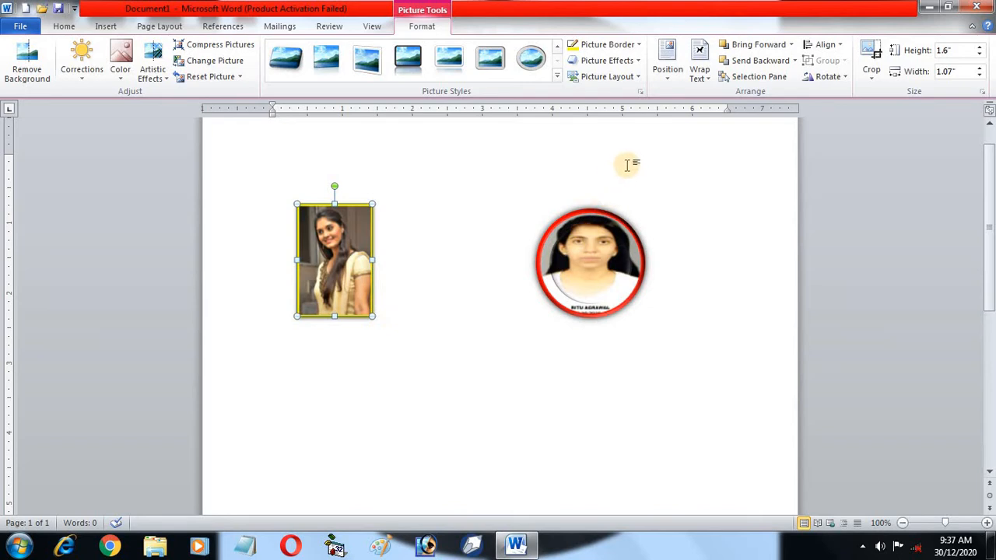
# - Add the widest red glow effect around the oval ISE portrait
pyautogui.click(616, 247)
pyautogui.click(636, 61)
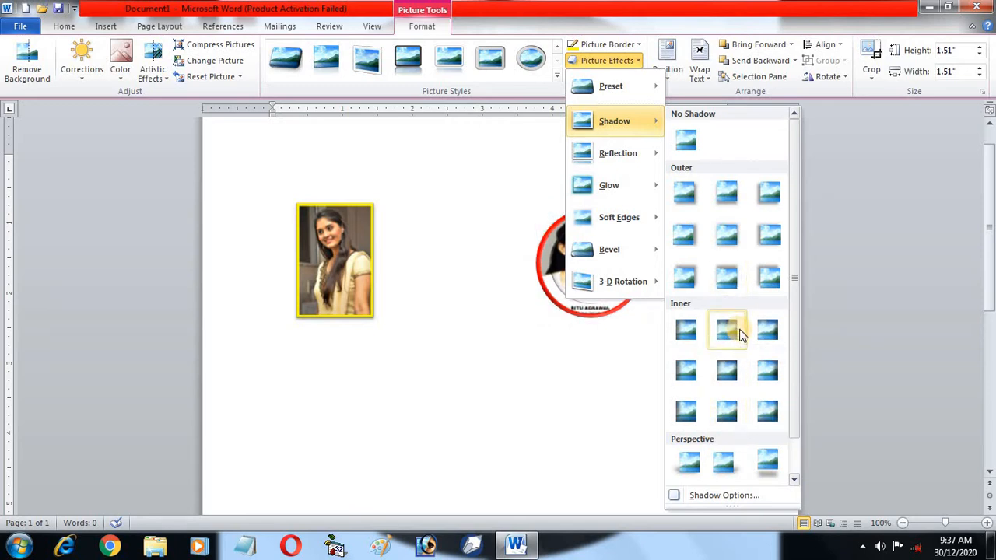
pyautogui.moveTo(633, 191)
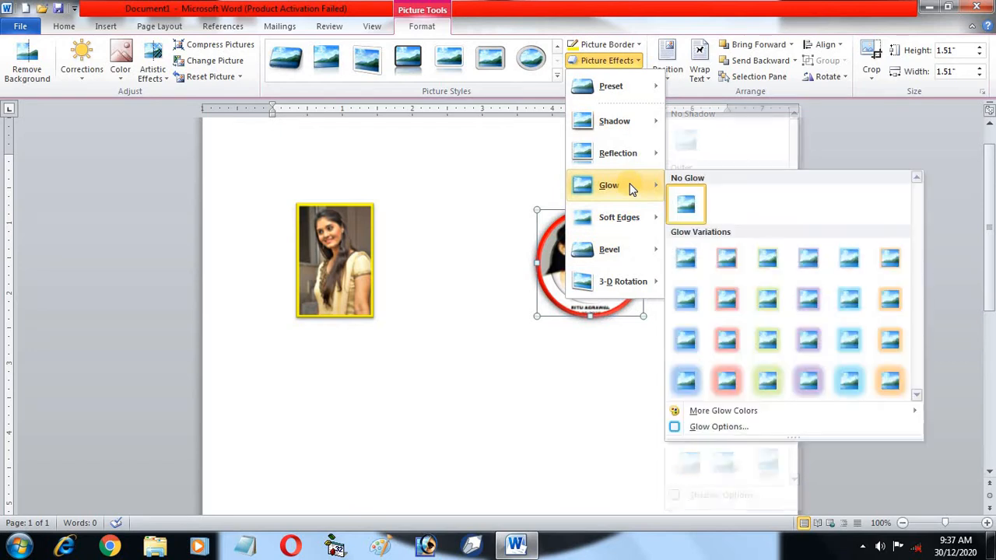
pyautogui.click(725, 379)
# - Apply the first bevel variation and the central reflection variation to the yellow-bordered convertion picture
pyautogui.click(362, 301)
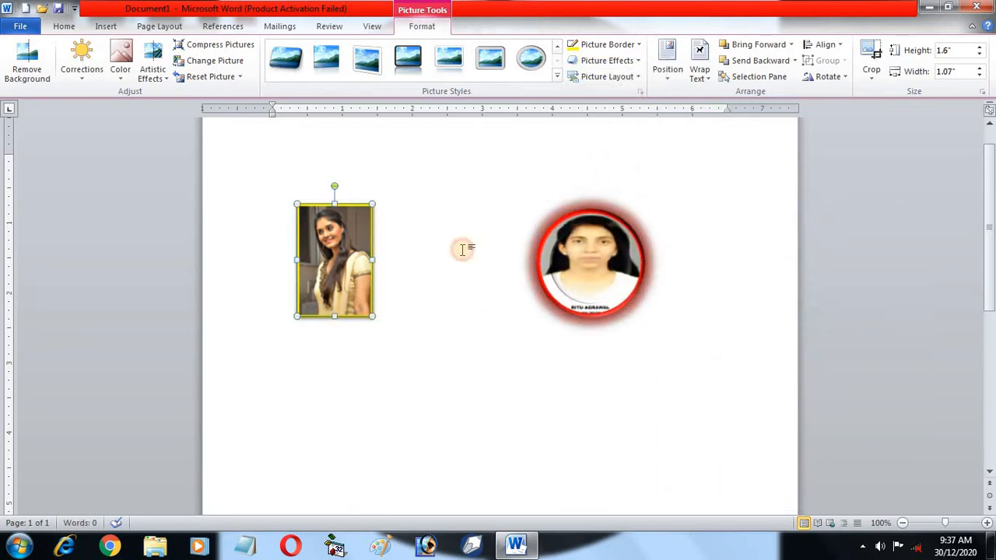
pyautogui.click(637, 64)
pyautogui.moveTo(638, 258)
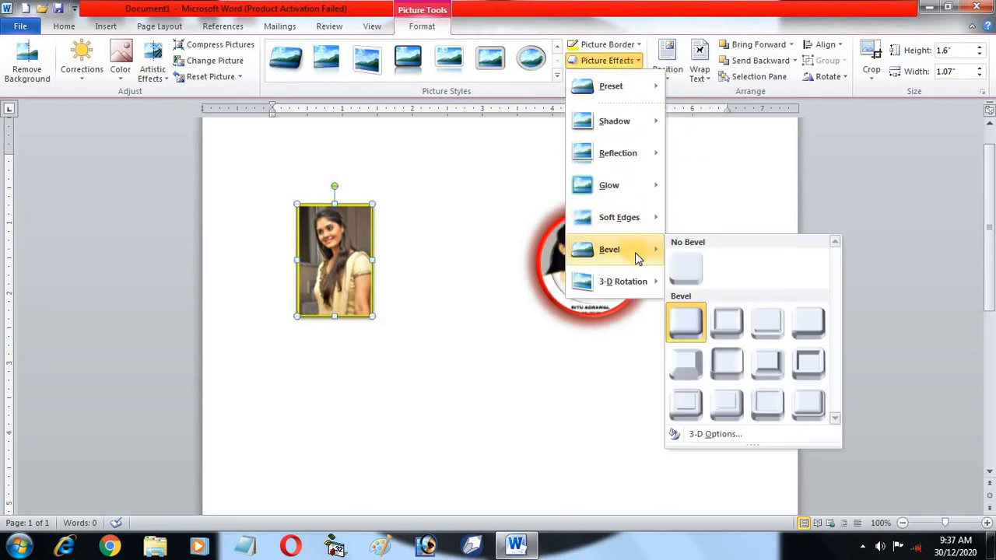
pyautogui.click(689, 323)
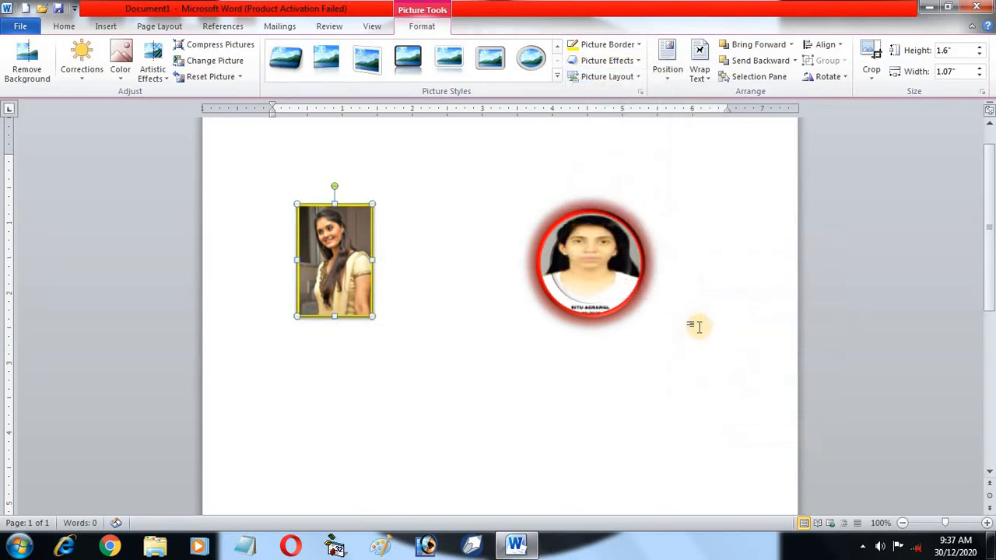
pyautogui.click(636, 64)
pyautogui.moveTo(639, 156)
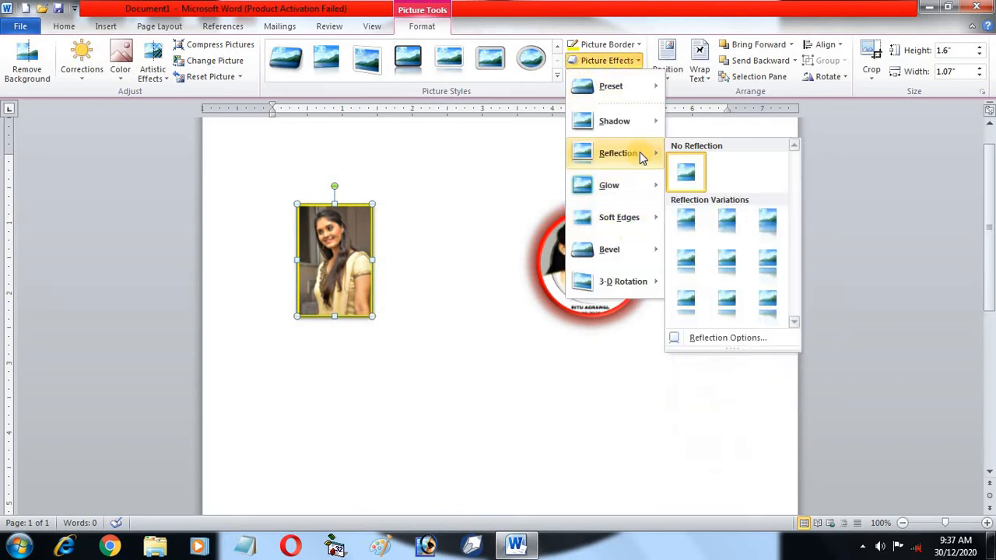
pyautogui.click(716, 266)
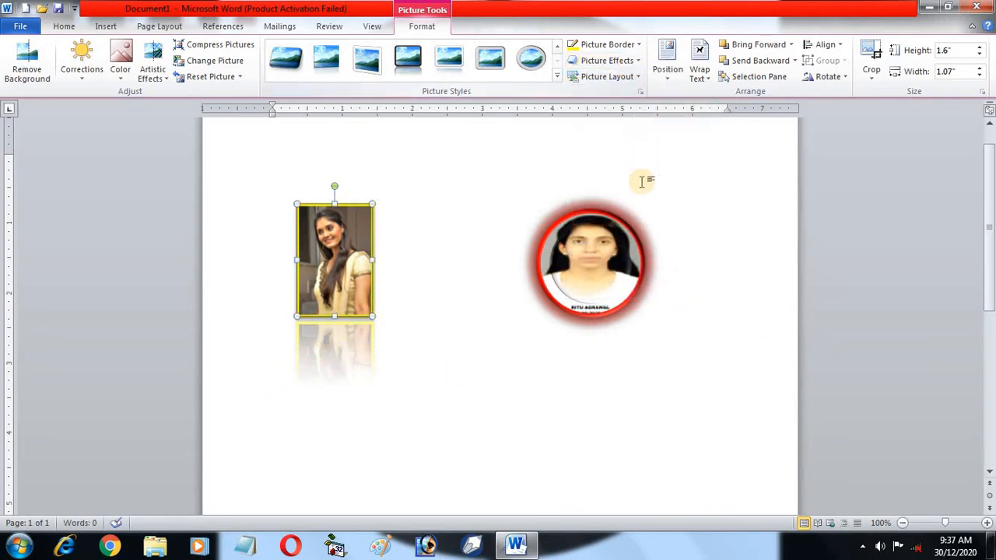
# - Convert the oval ISE portrait to the two-by-two grid picture layout and enter the person's name as its caption
pyautogui.click(623, 230)
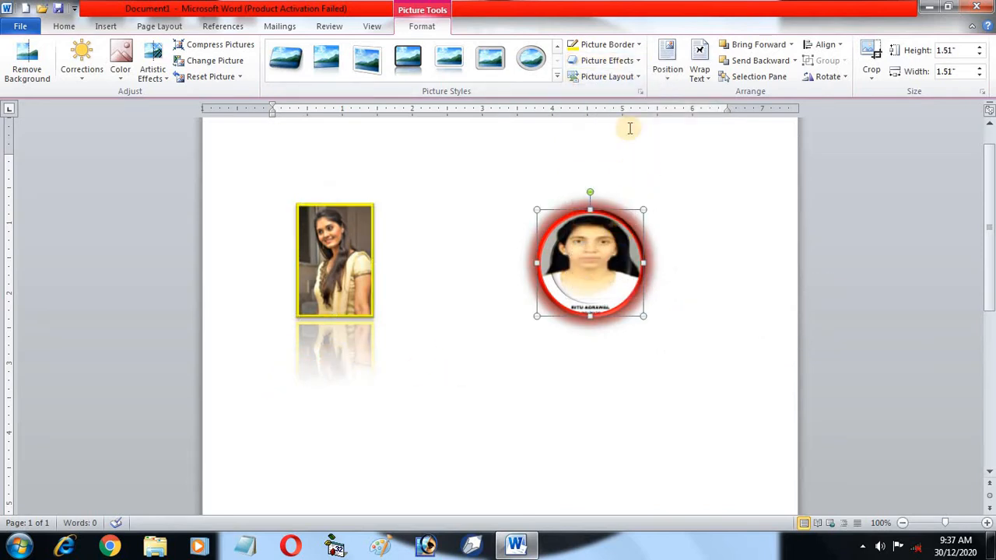
pyautogui.click(640, 78)
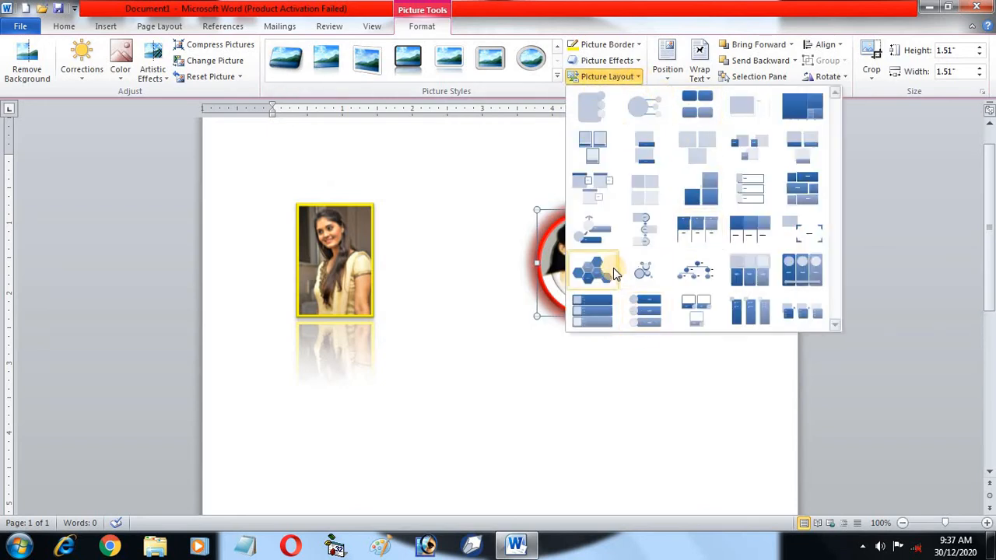
pyautogui.click(656, 201)
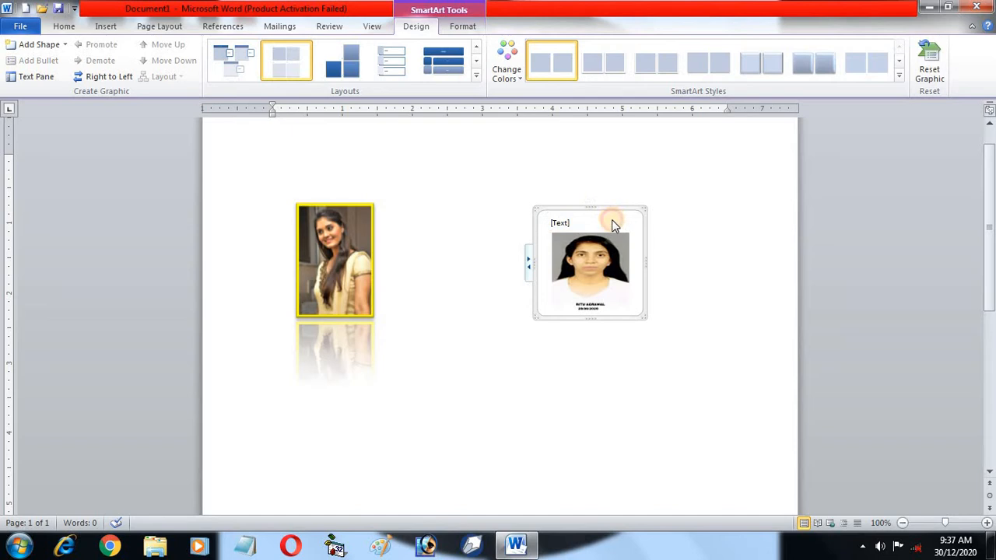
pyautogui.click(579, 226)
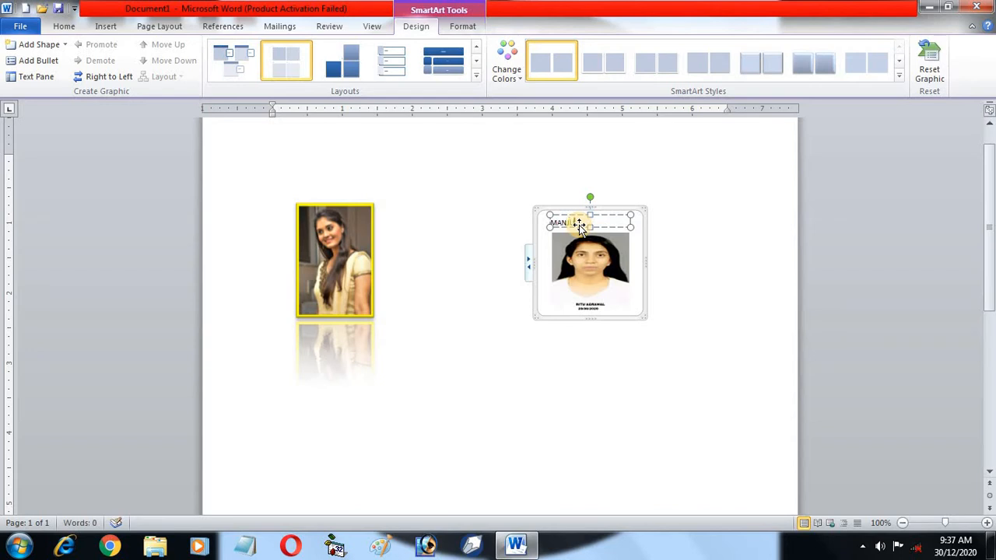
pyautogui.write('MANJU')
pyautogui.click(724, 245)
# - Apply a frame-like bevel shape effect to the portrait inside the captioned SmartArt graphic
pyautogui.click(616, 267)
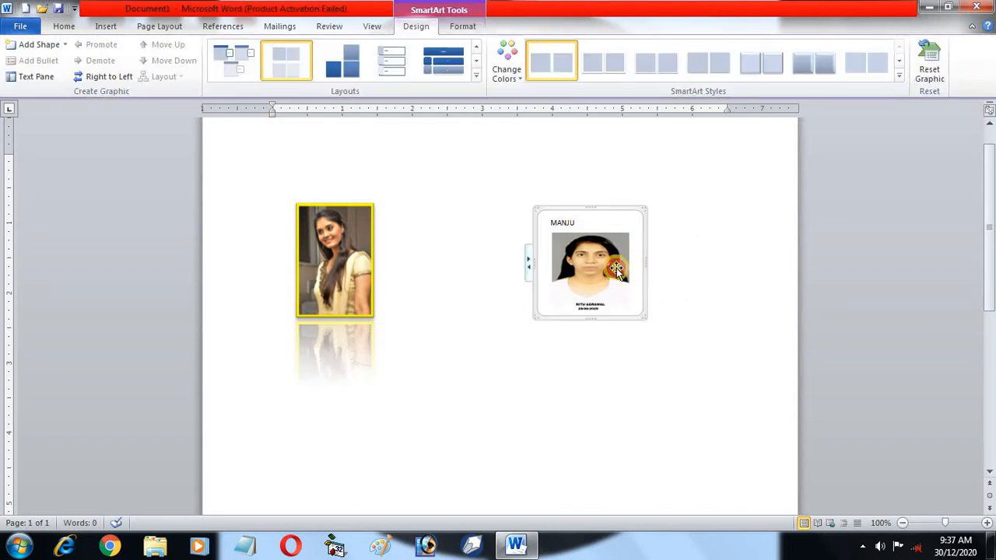
pyautogui.click(459, 27)
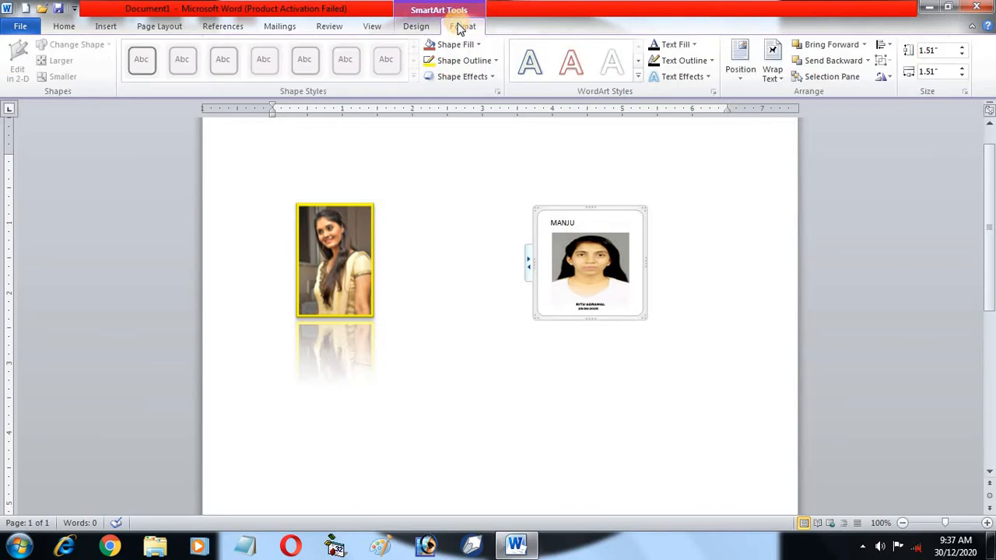
pyautogui.click(490, 78)
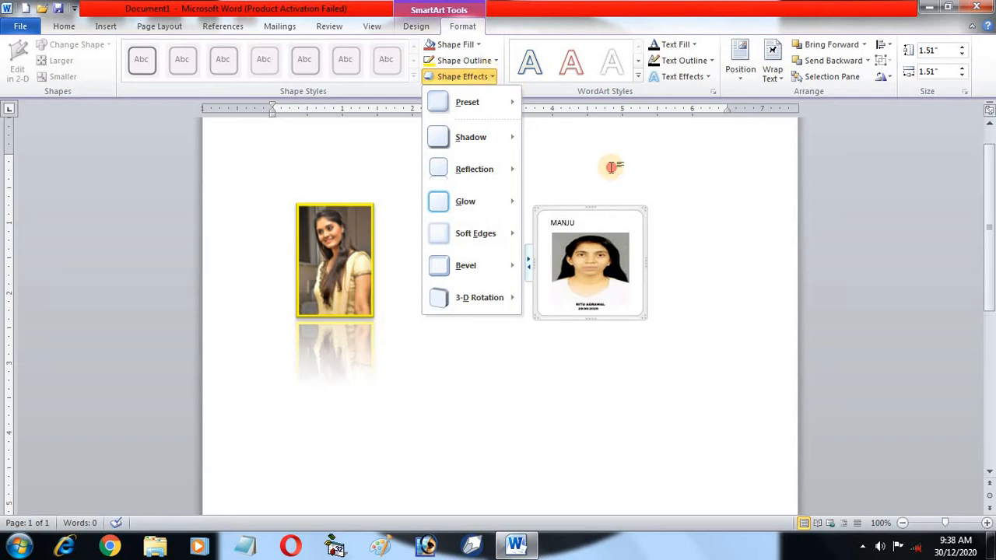
pyautogui.click(506, 95)
pyautogui.click(493, 74)
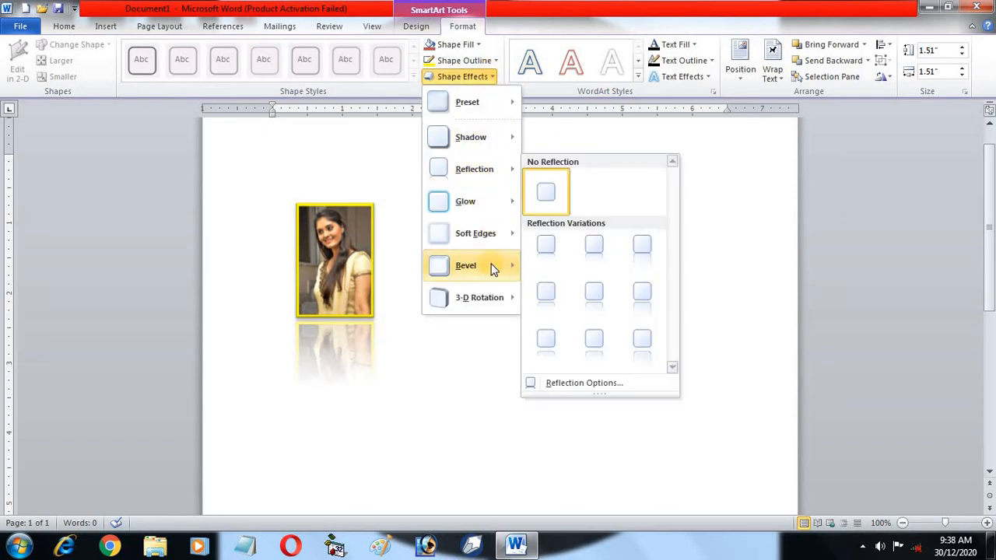
pyautogui.moveTo(506, 264)
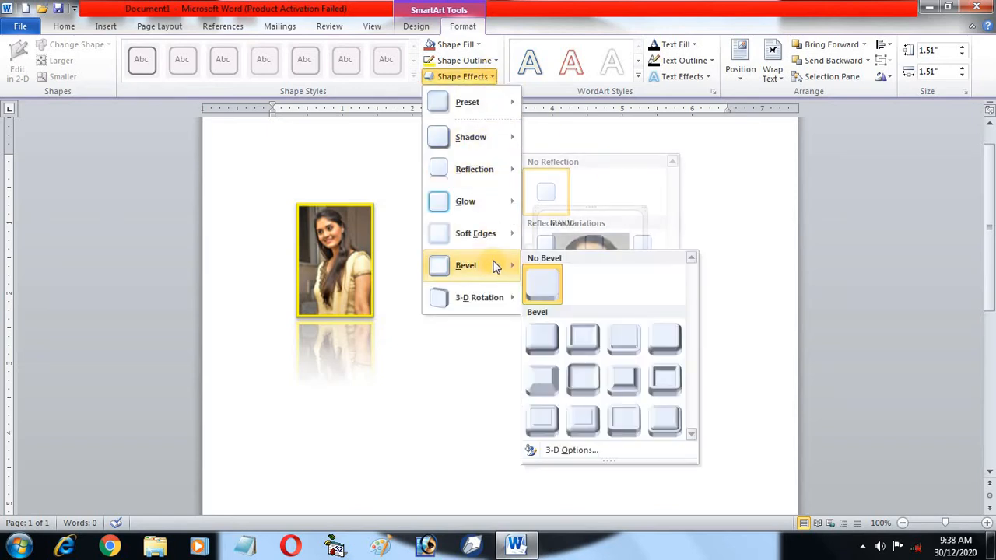
pyautogui.click(572, 344)
pyautogui.click(545, 274)
# - Position the yellow-bordered picture with text wrapping at the page's top centre, then top right, and finally top left
pyautogui.click(369, 267)
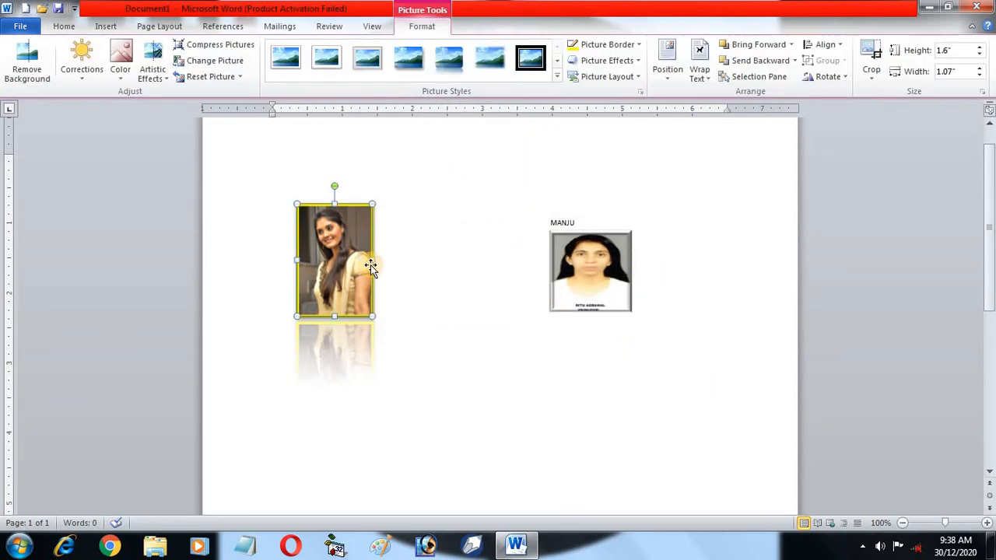
pyautogui.click(632, 78)
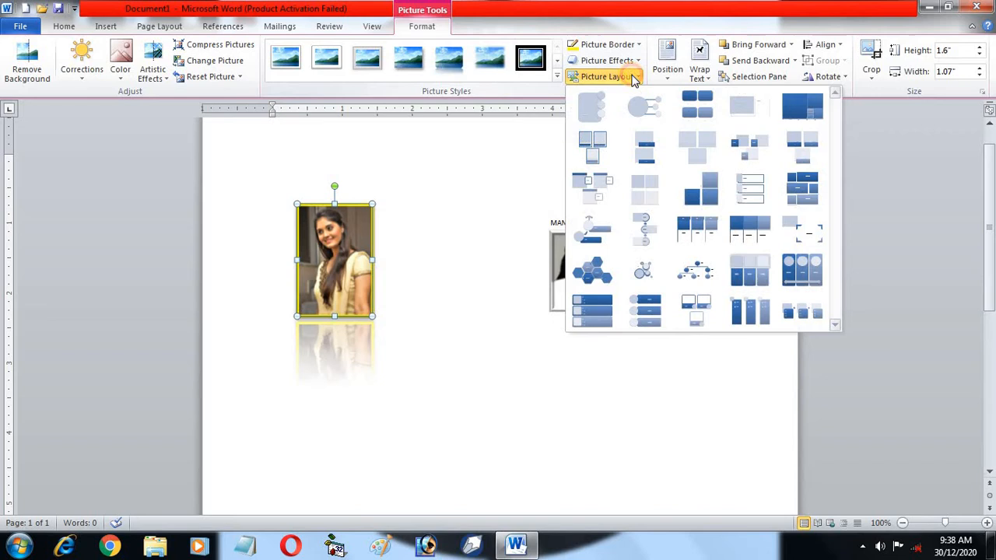
pyautogui.click(484, 277)
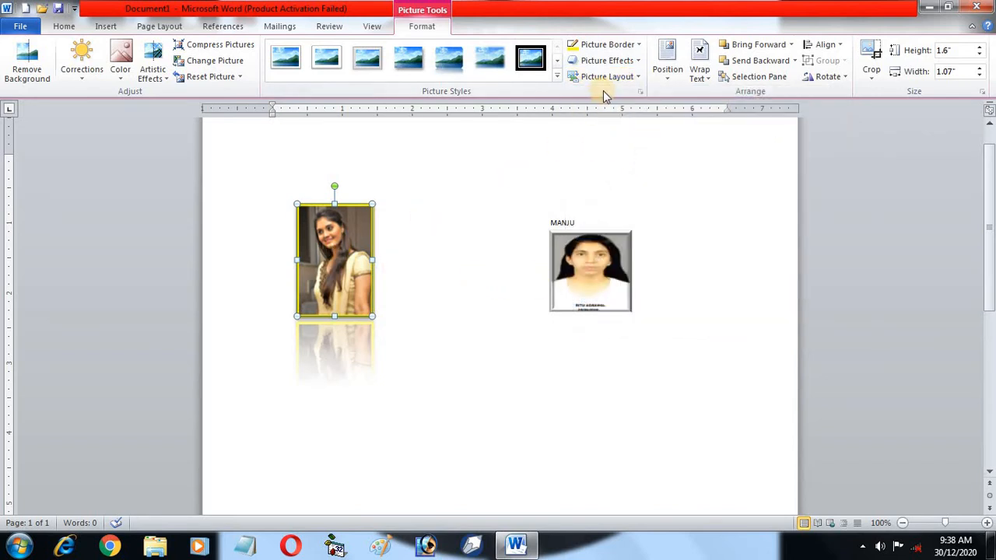
pyautogui.click(668, 74)
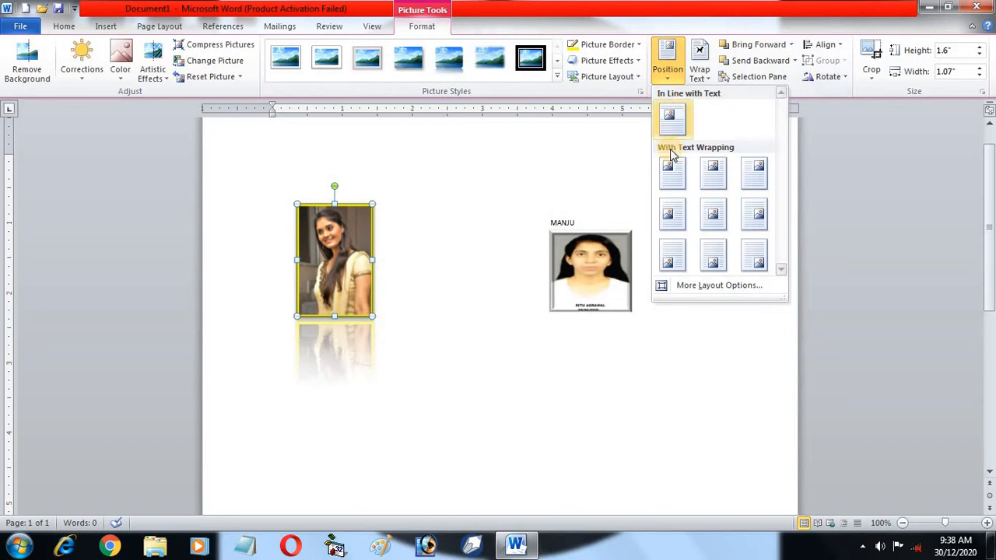
pyautogui.click(710, 172)
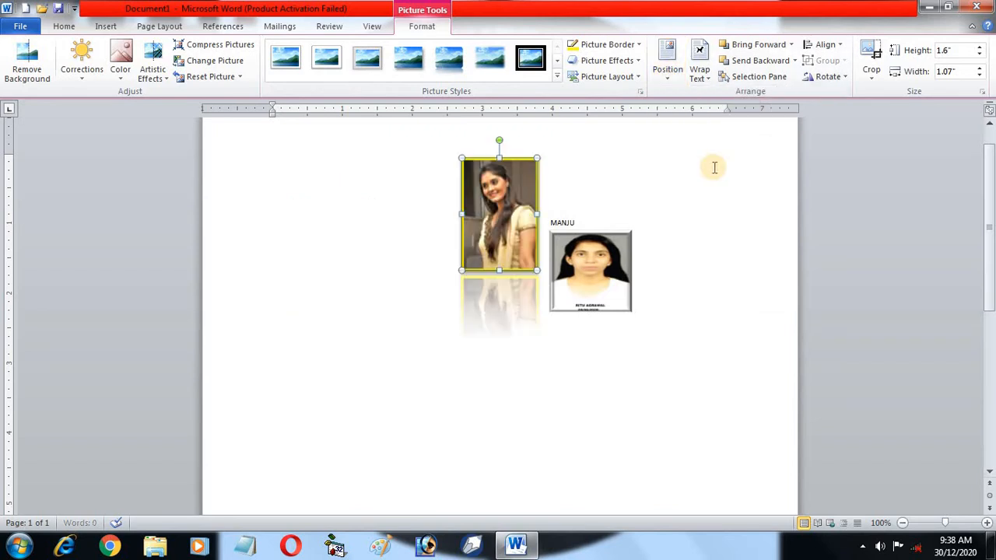
pyautogui.click(668, 77)
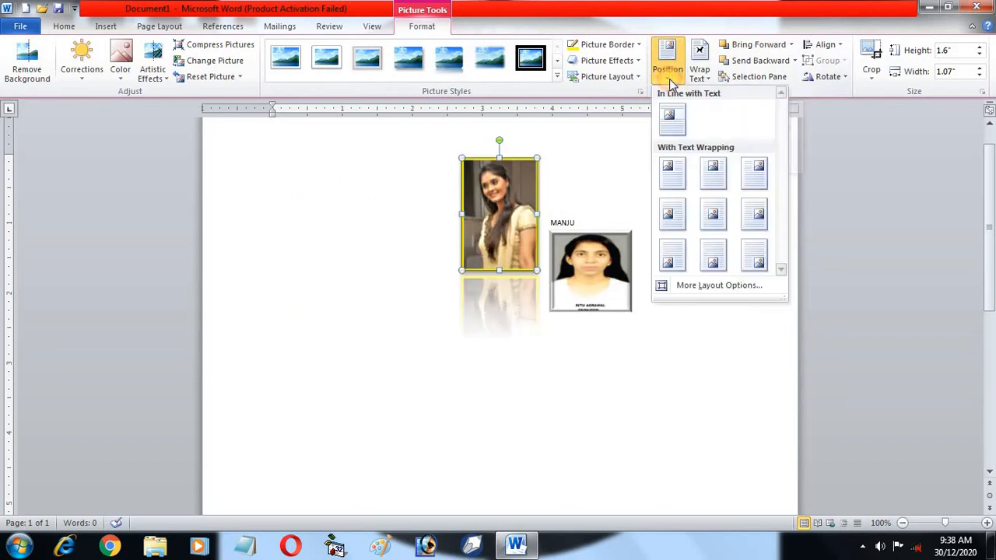
pyautogui.click(752, 178)
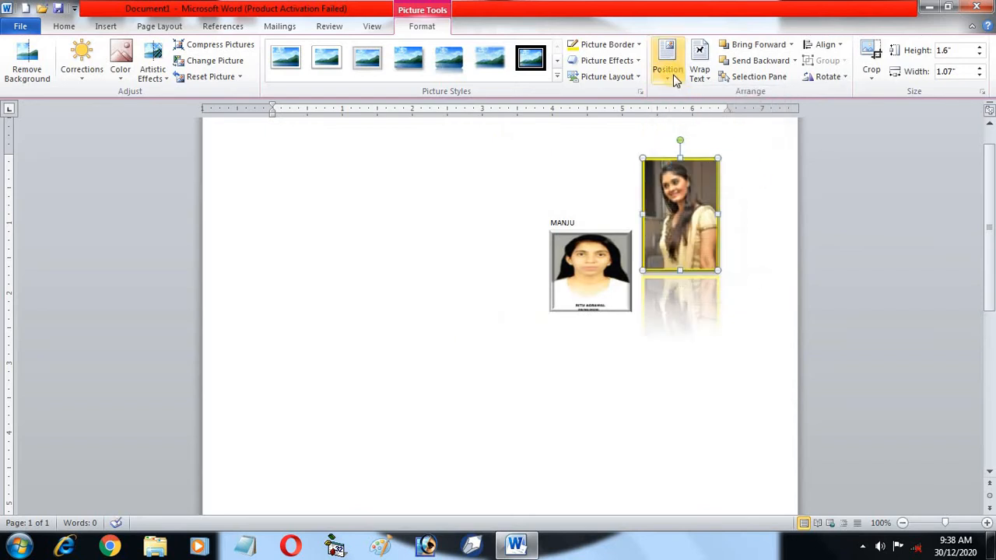
pyautogui.click(669, 78)
pyautogui.click(667, 172)
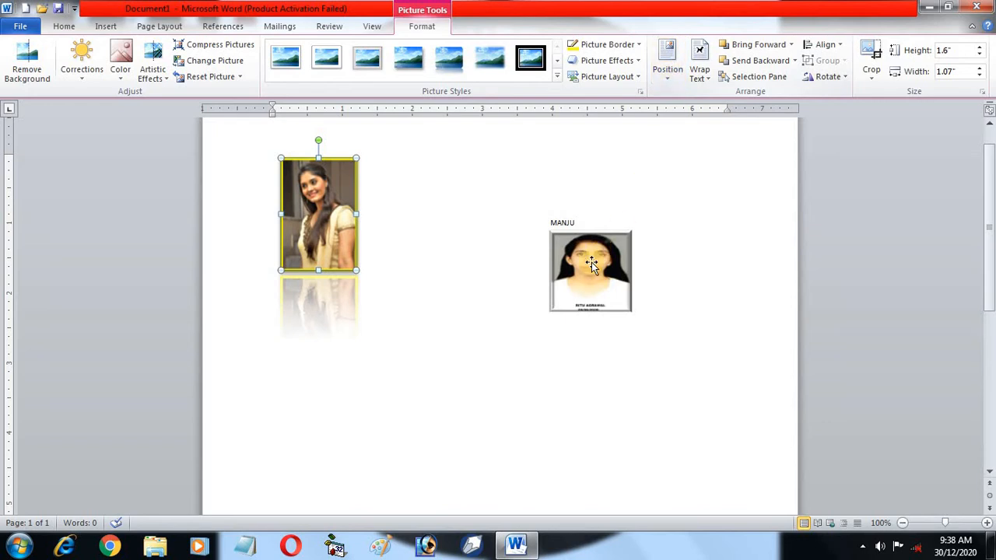
# - Delete the portrait inside the captioned SmartArt graphic and move the yellow-bordered picture lower on the page
pyautogui.moveTo(572, 264); pyautogui.dragTo(340, 381)
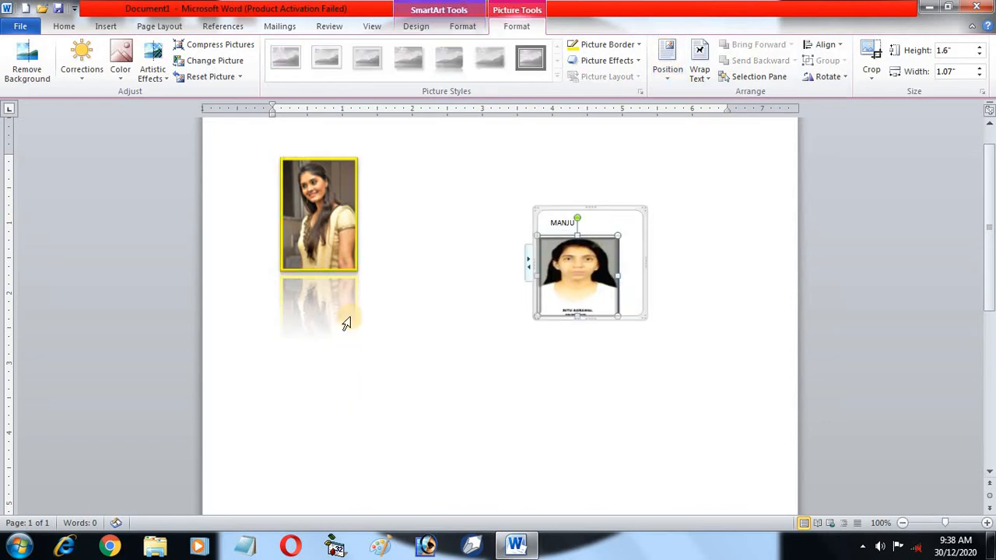
pyautogui.press('Delete')
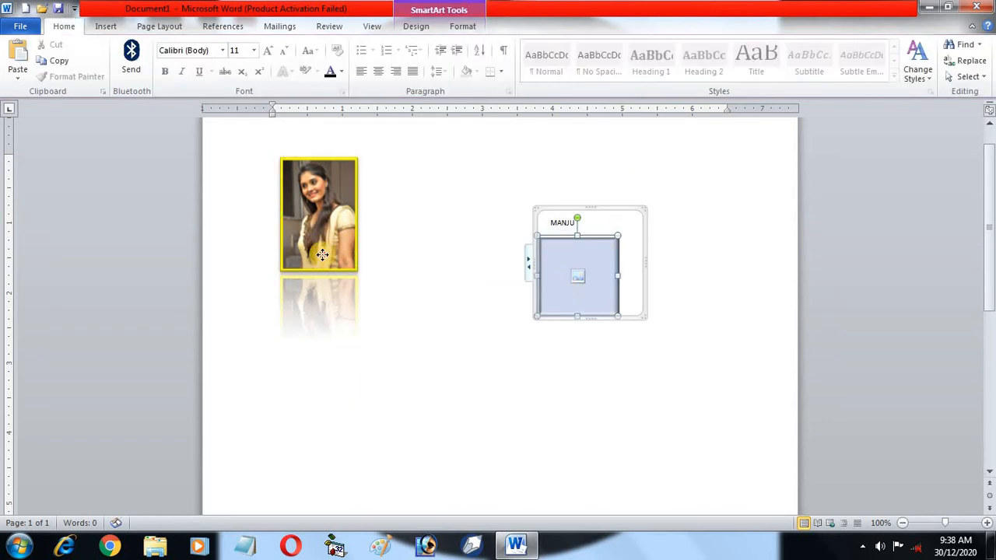
pyautogui.moveTo(320, 251); pyautogui.dragTo(336, 363)
# - Cut the whole captioned SmartArt graphic out of the document
pyautogui.click(592, 282)
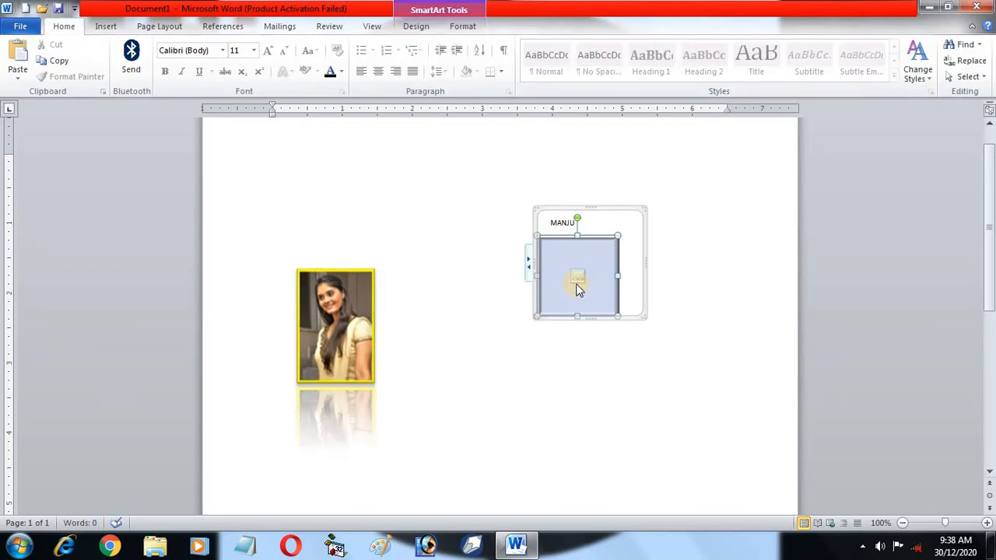
pyautogui.click(530, 256)
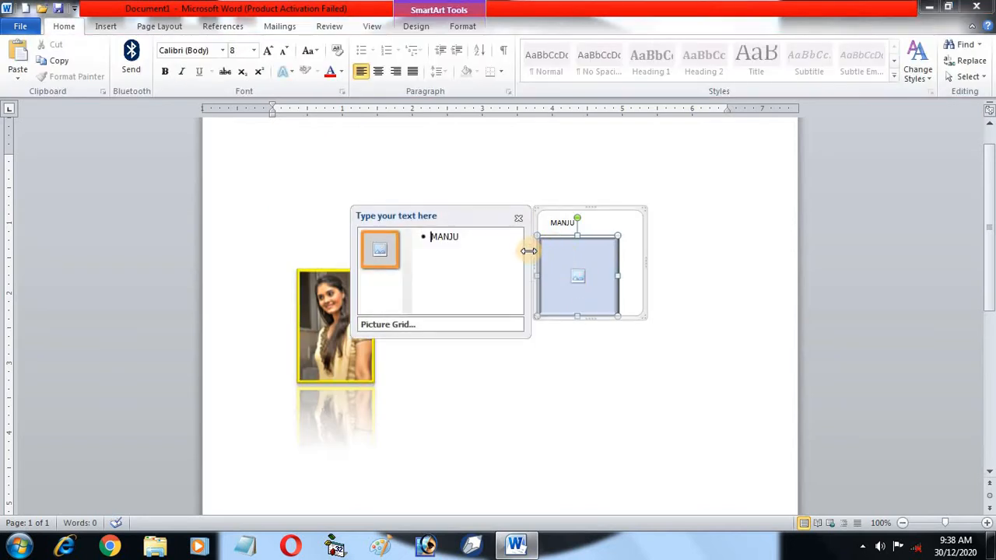
pyautogui.click(518, 220)
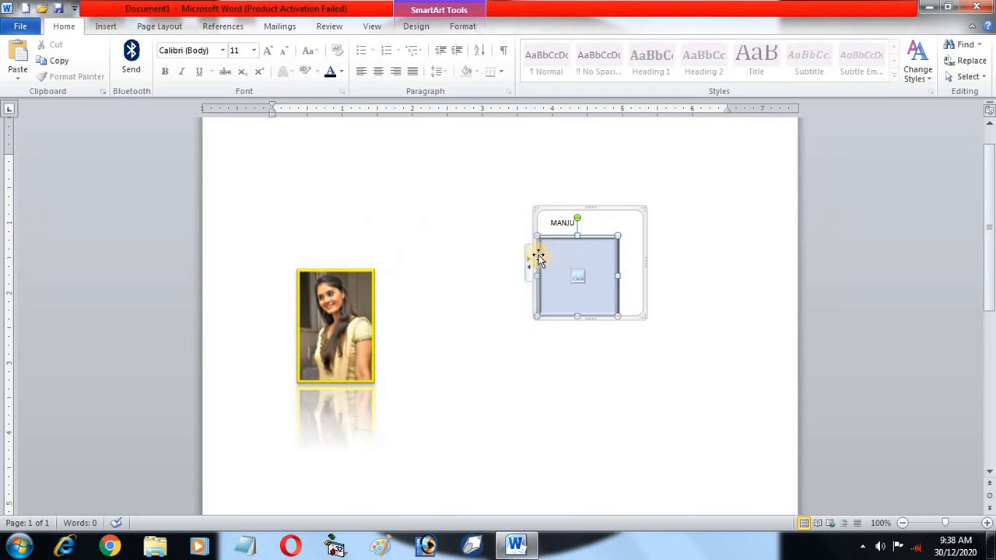
pyautogui.rightClick(535, 253)
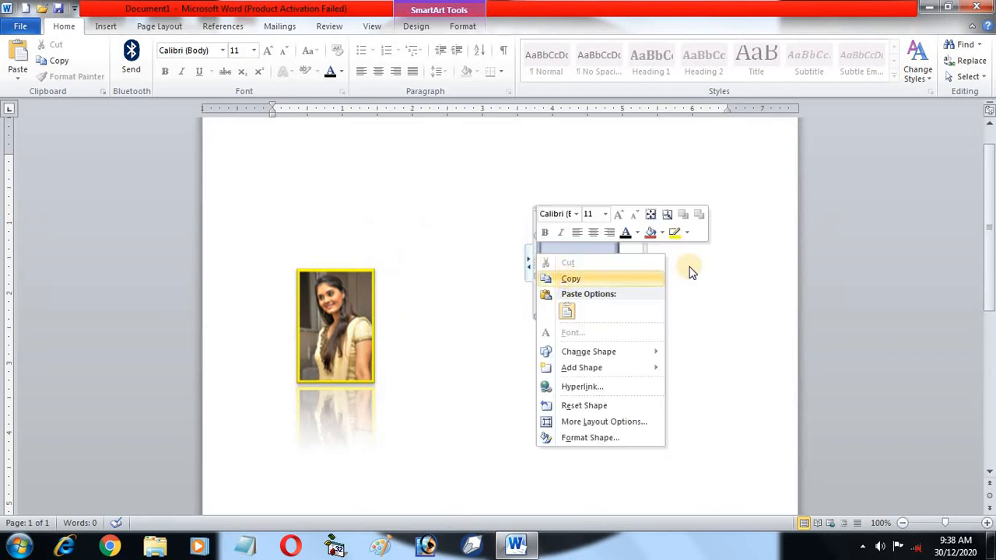
pyautogui.rightClick(544, 247)
pyautogui.click(530, 254)
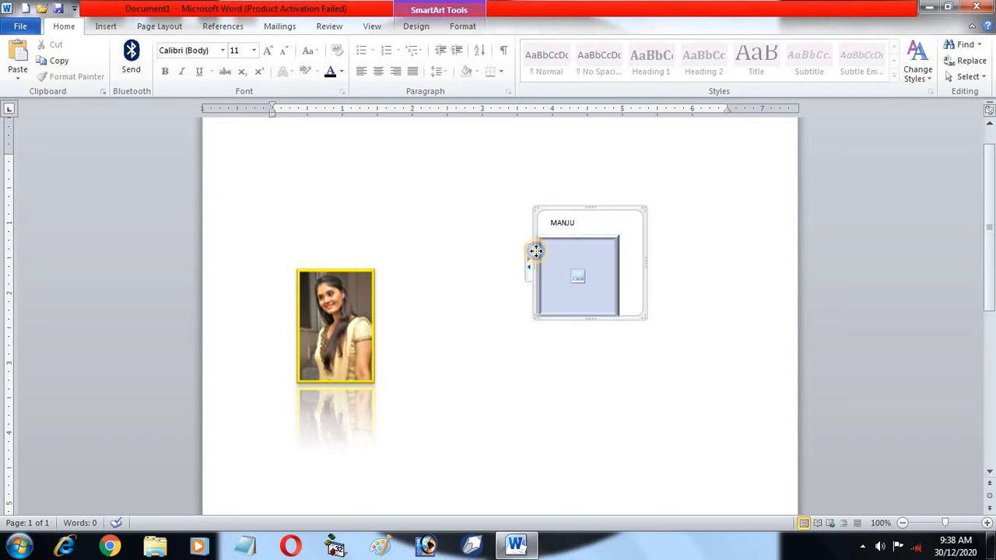
pyautogui.rightClick(535, 253)
pyautogui.click(568, 260)
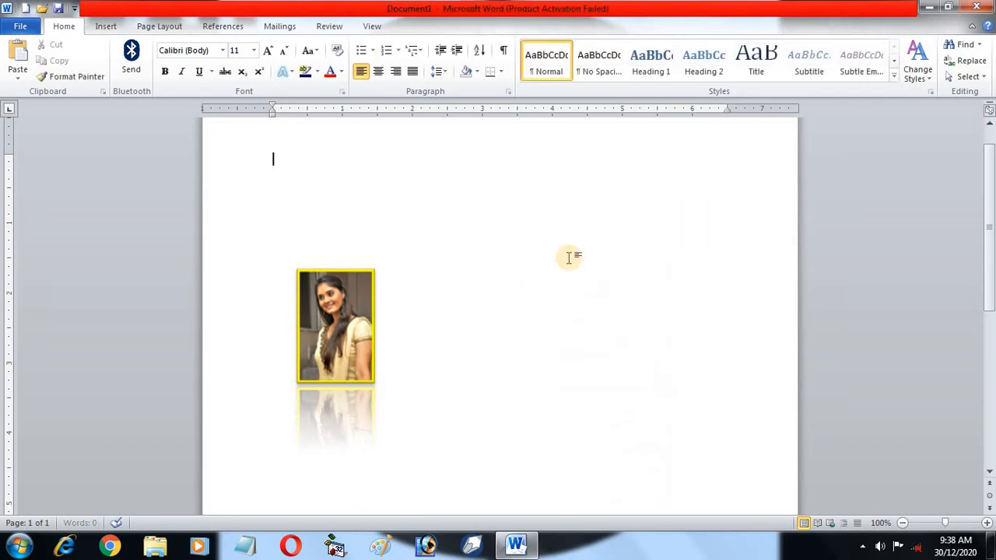
# - Move the yellow-bordered picture further down the page and enter three lines of filler text starting with "FD HFG" above it
pyautogui.moveTo(360, 333); pyautogui.dragTo(375, 394)
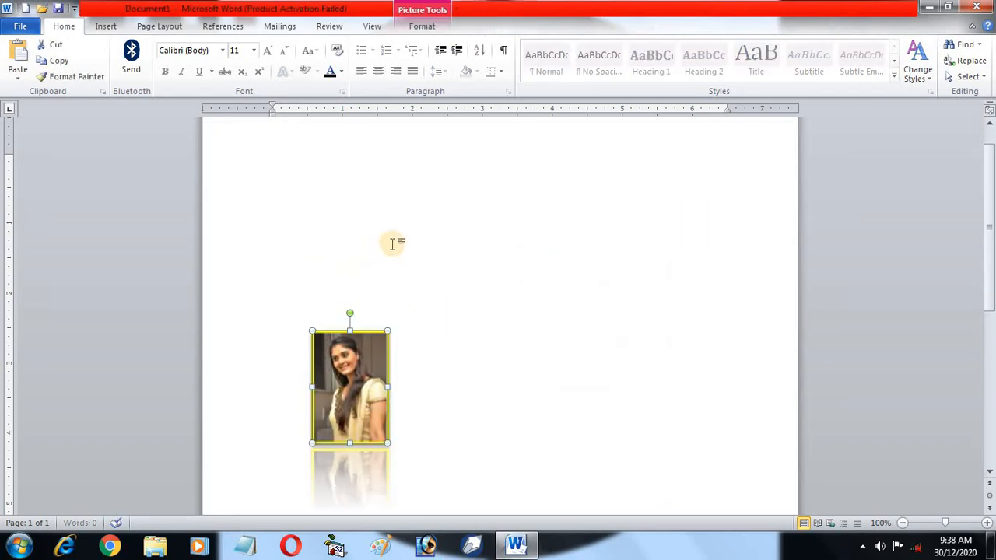
pyautogui.click(388, 249)
pyautogui.write('FD H')
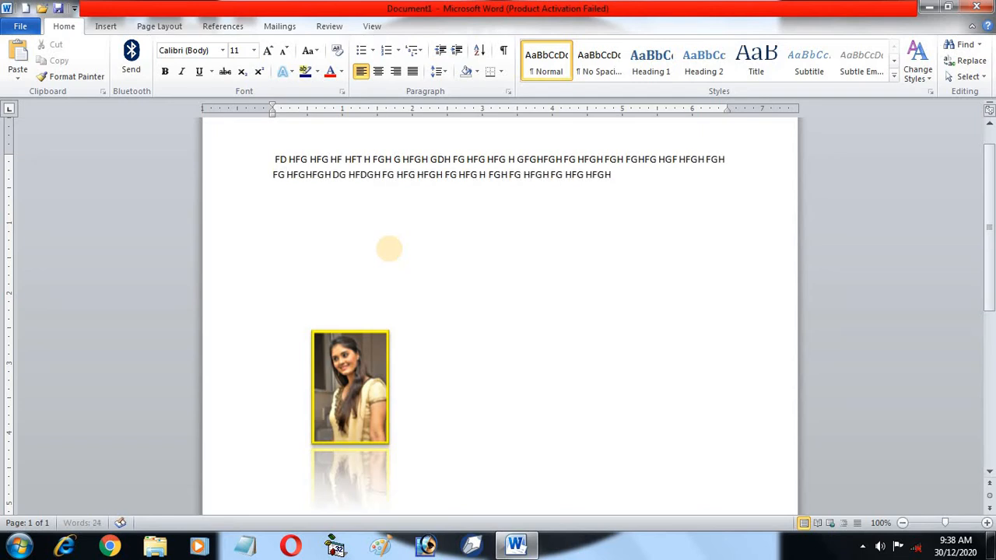
pyautogui.write('FH FG H GH FGH FGH FG HFG H FGH FDG FGH FGH FG H FG HFGH FGH FG HFG HFGH GF HFGHGFH')
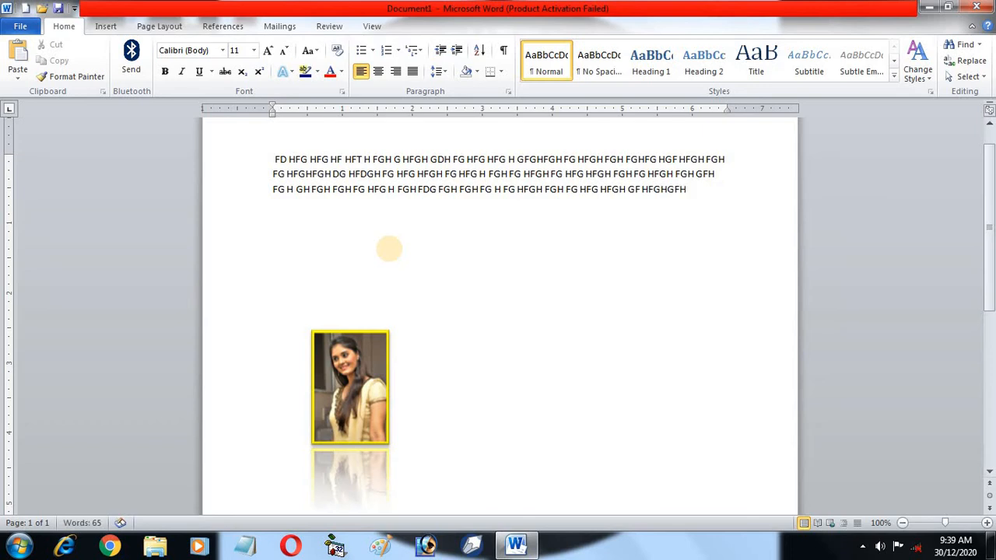
# - Copy the filler paragraph without its first word "FD", keeping the picture out of the selection
pyautogui.moveTo(693, 201); pyautogui.dragTo(240, 163)
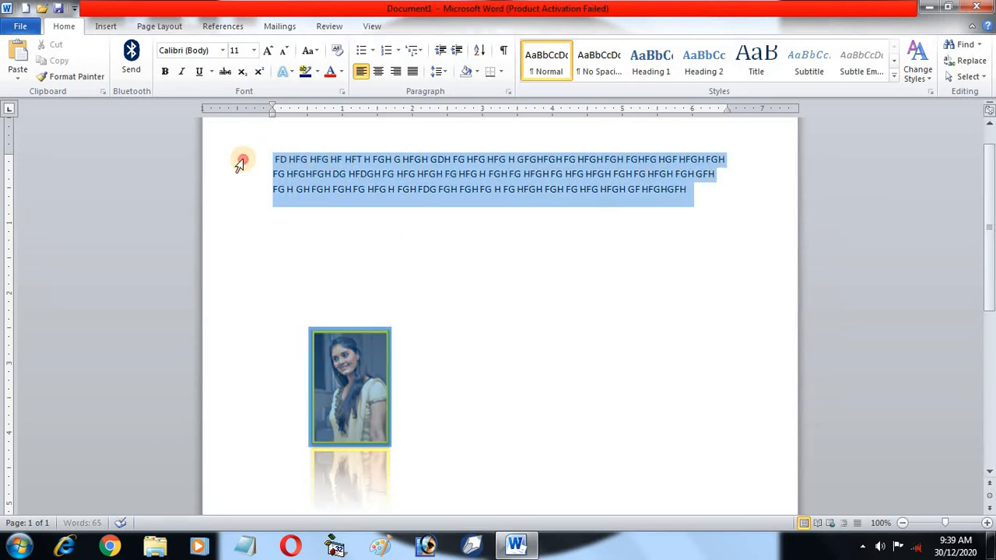
pyautogui.click(702, 225)
pyautogui.moveTo(691, 189); pyautogui.dragTo(247, 137)
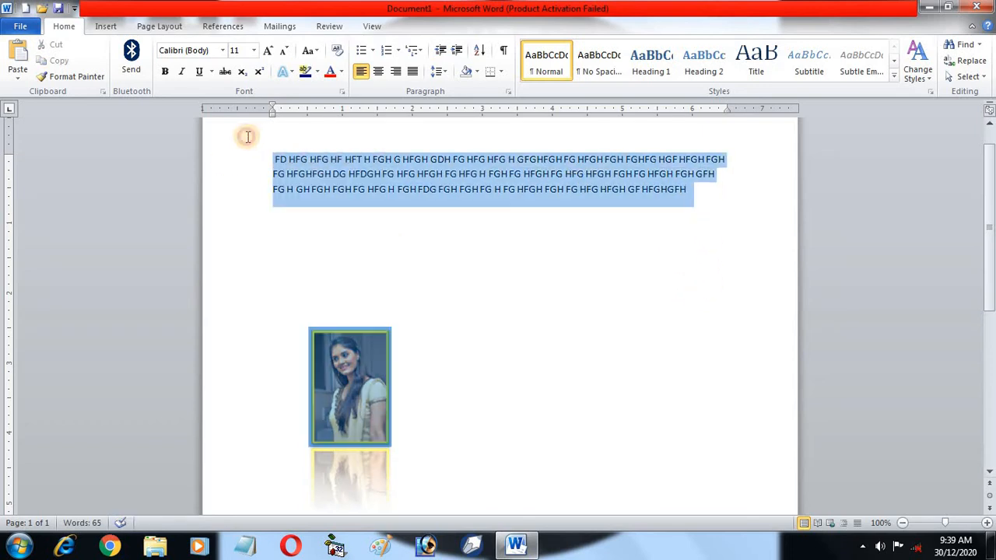
pyautogui.click(684, 218)
pyautogui.moveTo(691, 194); pyautogui.dragTo(282, 162)
pyautogui.hotkey('ctrl', 'c')
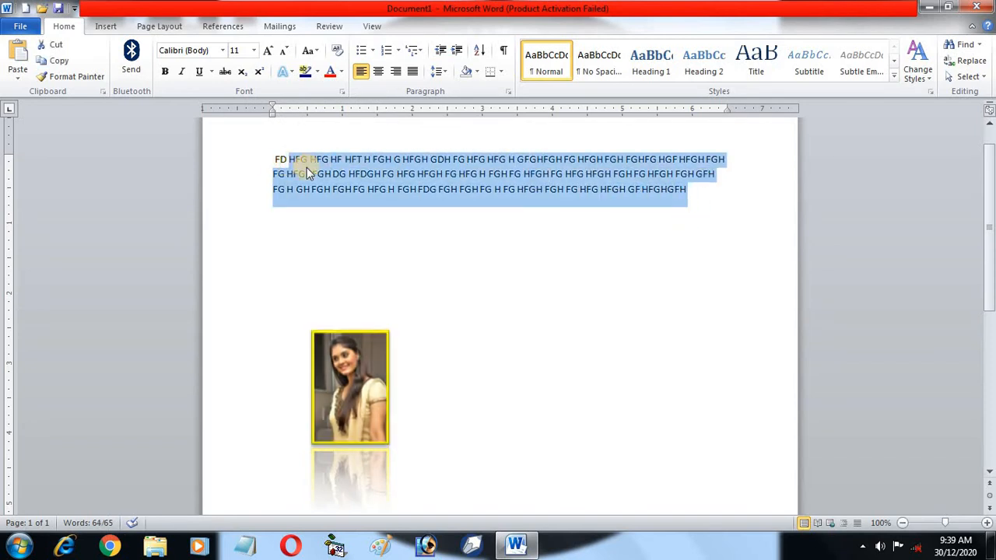
# - Paste the copied text as two new paragraphs below the first, and once more on a new page after a page break
pyautogui.click(731, 188)
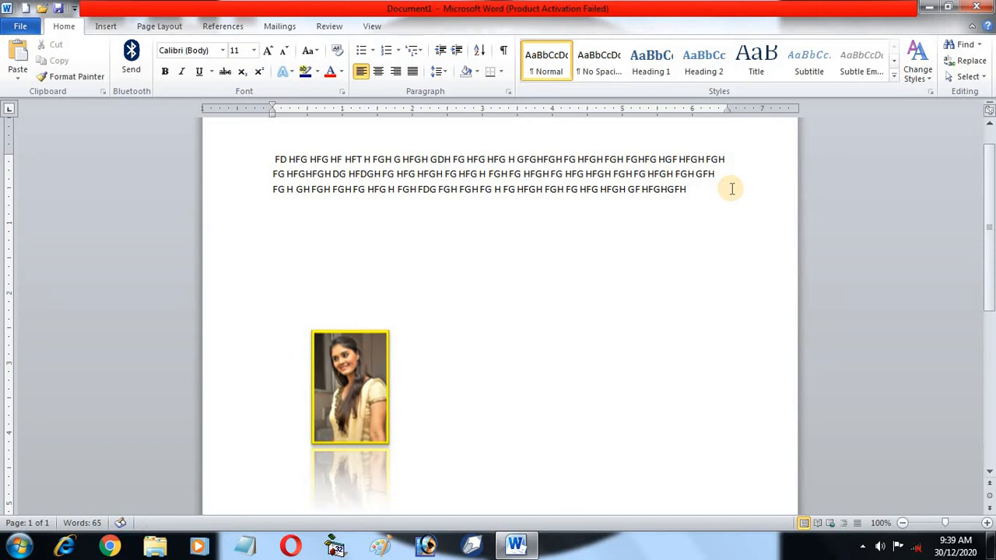
pyautogui.press('Return')
pyautogui.hotkey('ctrl', 'v')
pyautogui.press('Return')
pyautogui.hotkey('ctrl', 'v')
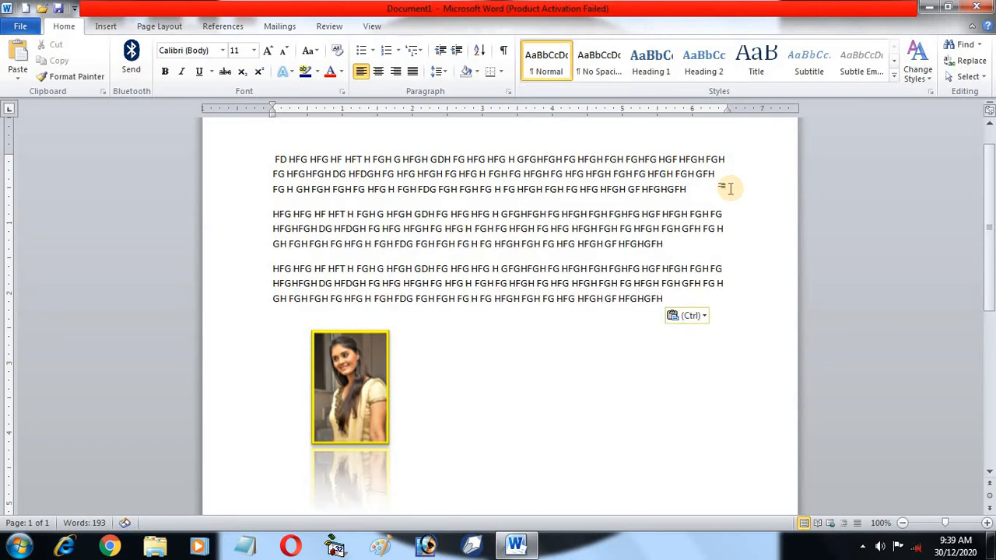
pyautogui.hotkey('ctrl', 'Return')
pyautogui.hotkey('ctrl', 'v')
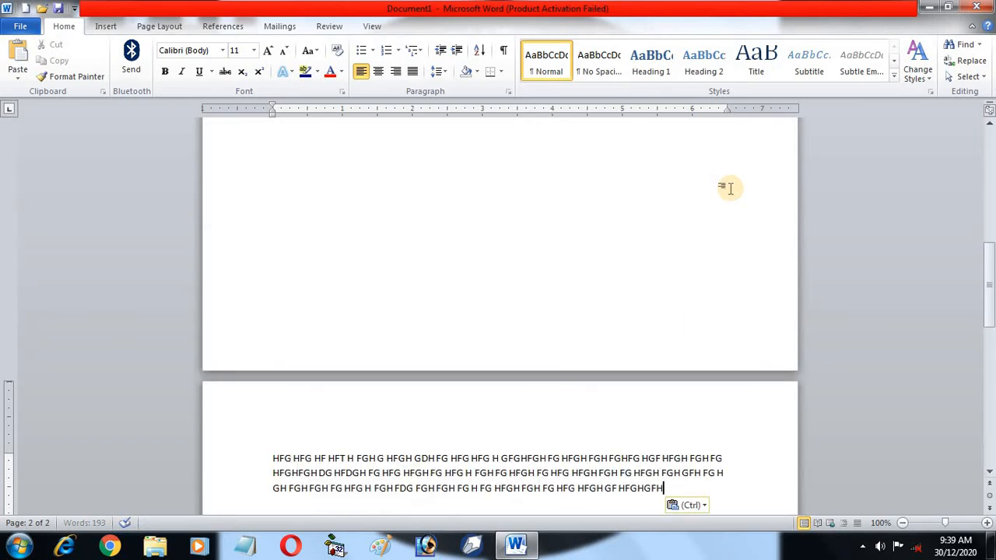
# - Set the yellow-bordered picture's text wrapping to In Line with Text and try to move it lower among the lines
pyautogui.scroll(6, 584, 453)
pyautogui.scroll(4, 584, 449)
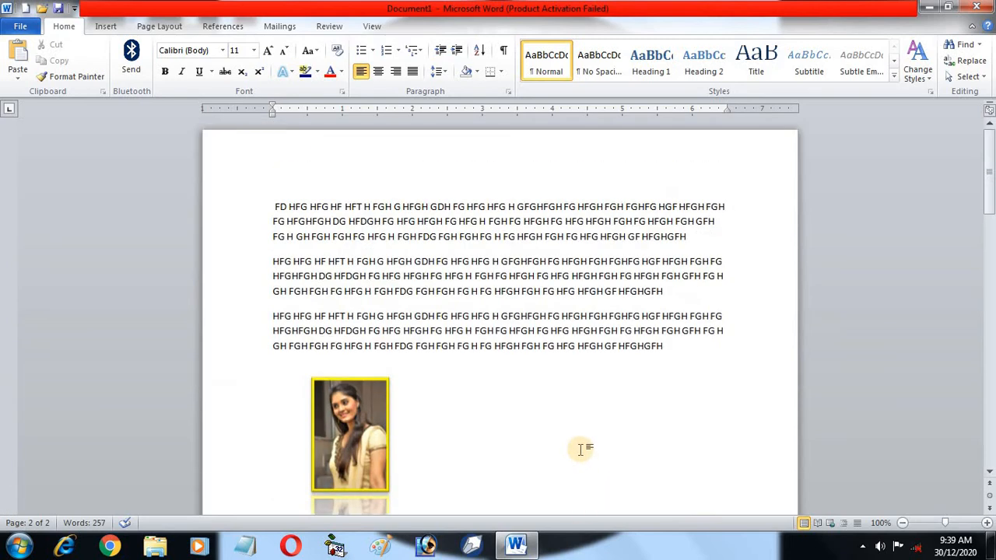
pyautogui.click(346, 430)
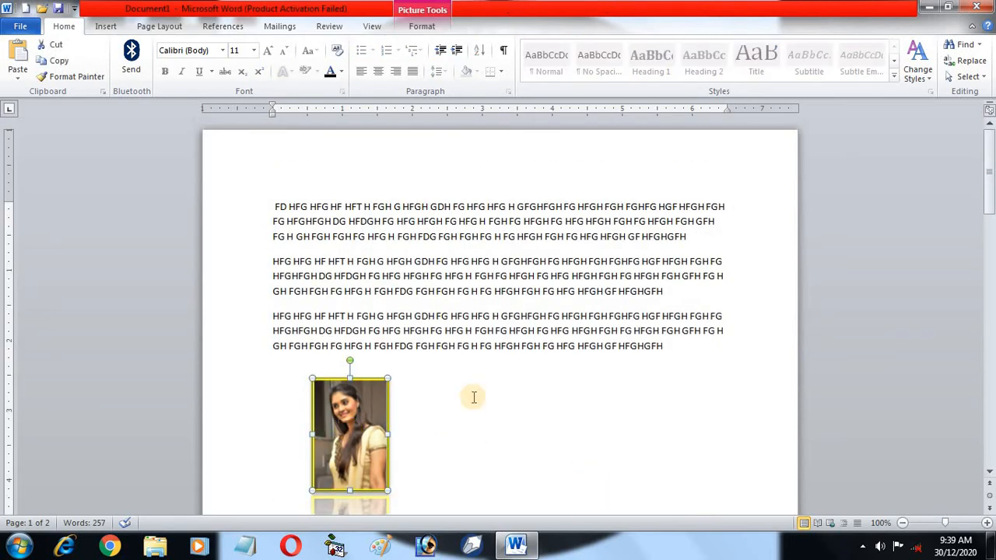
pyautogui.doubleClick(343, 449)
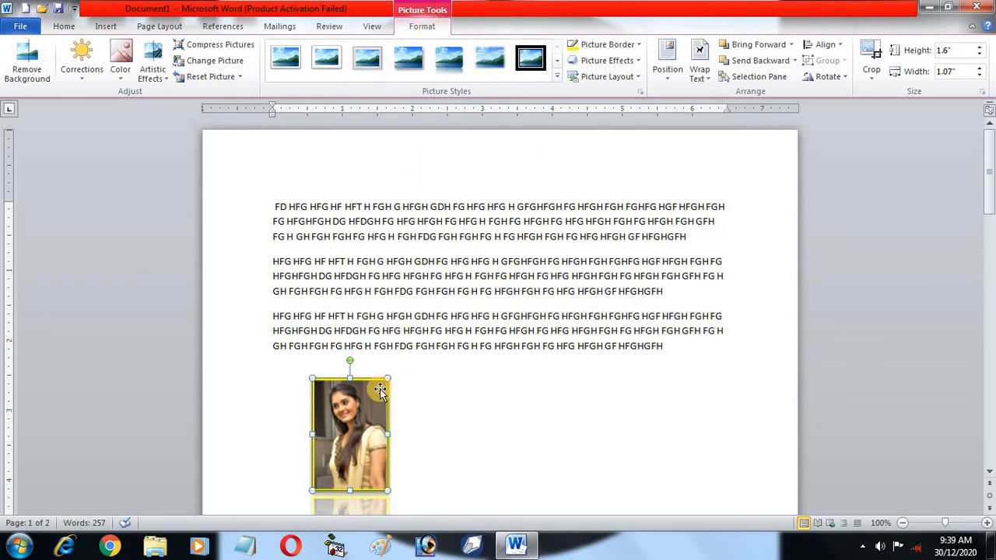
pyautogui.click(711, 81)
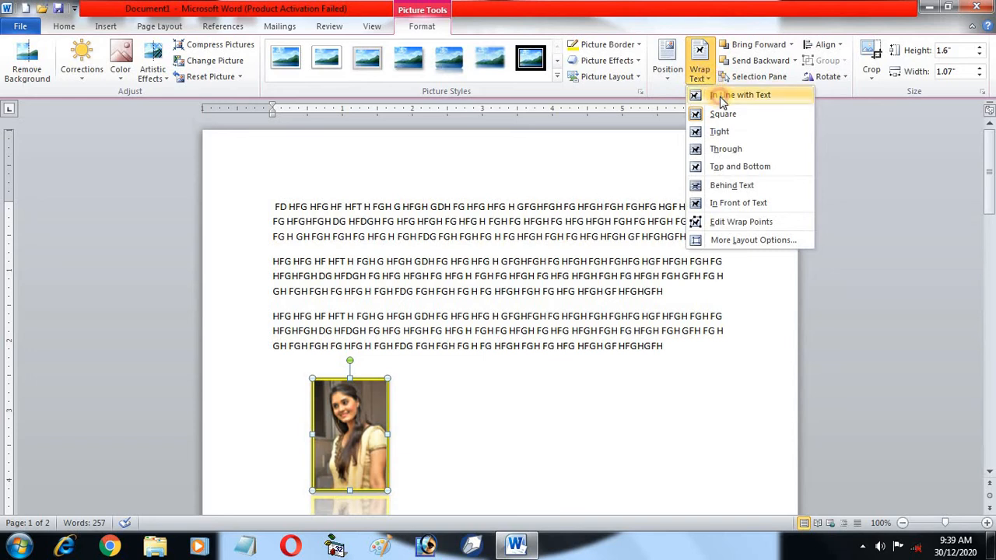
pyautogui.click(719, 95)
pyautogui.moveTo(330, 297); pyautogui.dragTo(327, 402)
pyautogui.click(375, 316)
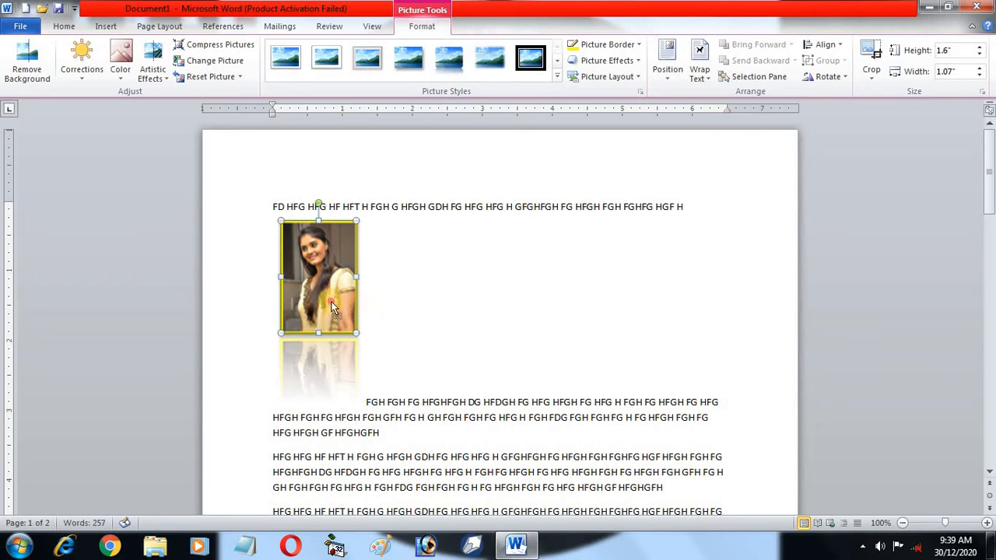
pyautogui.moveTo(337, 303); pyautogui.dragTo(312, 335)
# - Wrap the text squarely around the yellow-bordered picture and move it right, into the middle of the paragraphs
pyautogui.click(699, 72)
pyautogui.click(719, 115)
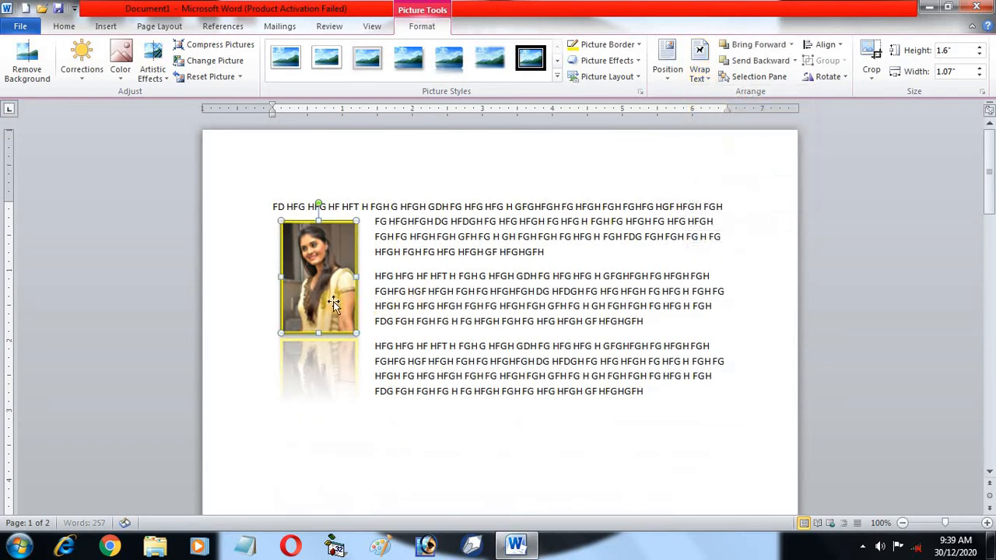
pyautogui.moveTo(333, 301); pyautogui.dragTo(452, 305)
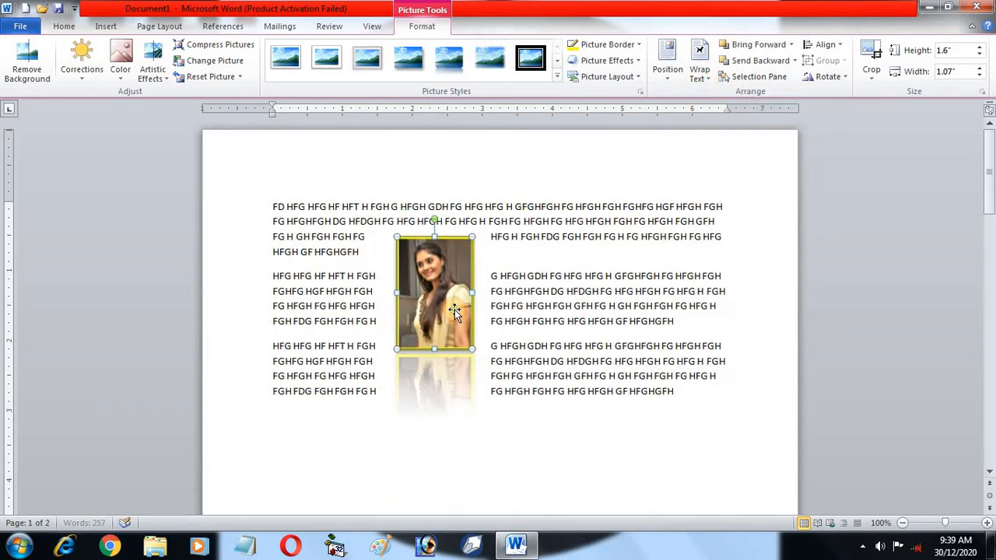
# - Change the picture's text wrapping to Tight and then Through, and move it further right and slightly down within the text
pyautogui.click(699, 73)
pyautogui.click(719, 131)
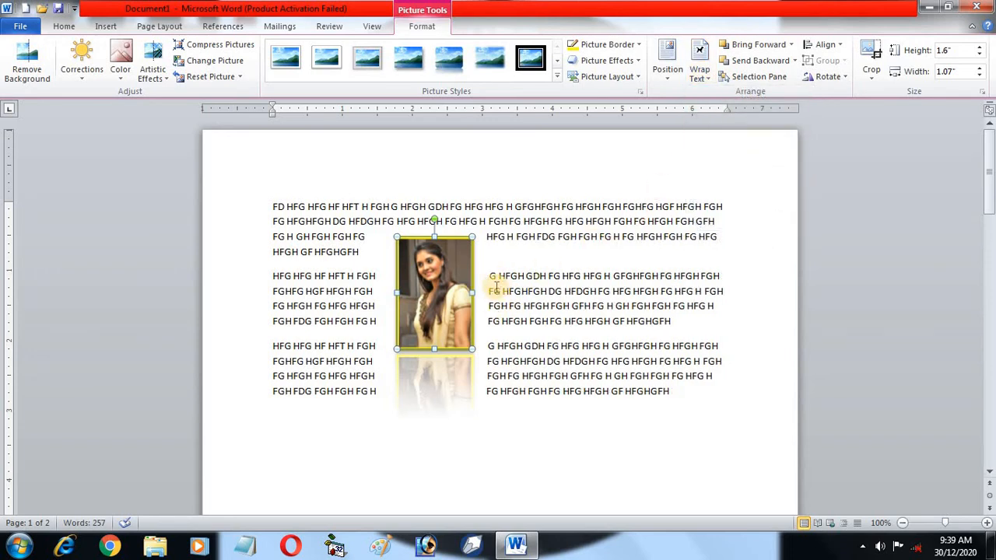
pyautogui.click(711, 81)
pyautogui.click(712, 150)
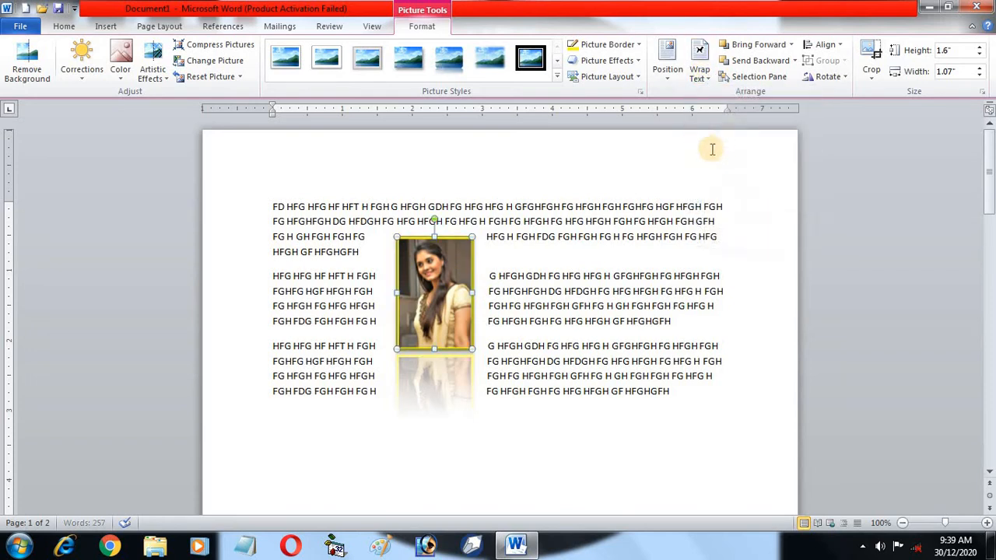
pyautogui.moveTo(438, 296); pyautogui.dragTo(542, 327)
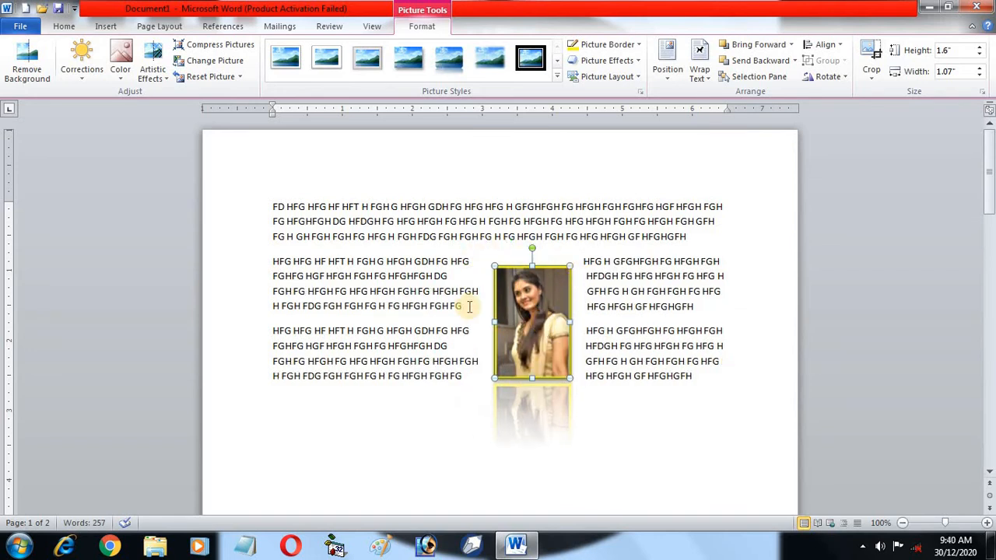
# - Set the yellow-bordered picture's text wrapping to Top and Bottom and then to Behind Text
pyautogui.click(702, 84)
pyautogui.click(732, 164)
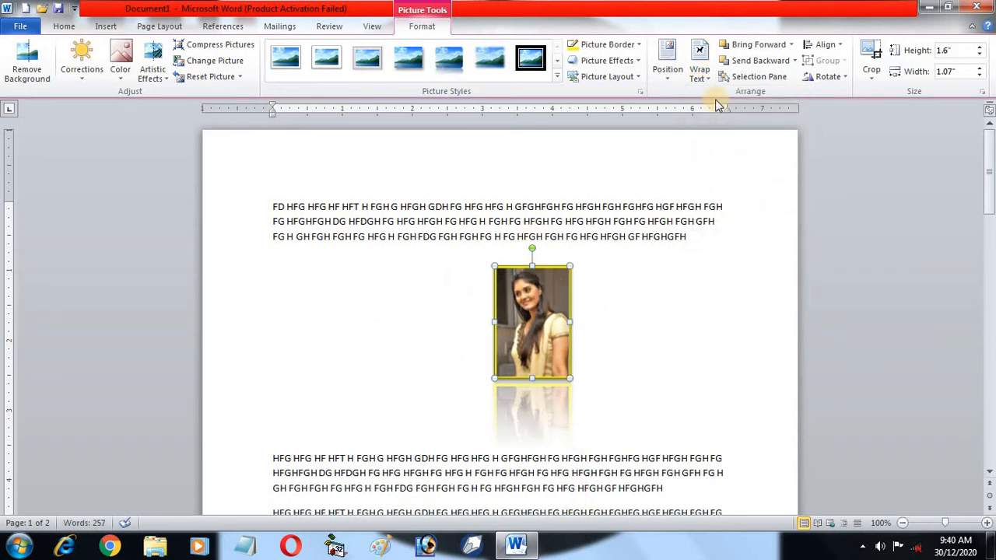
pyautogui.click(704, 74)
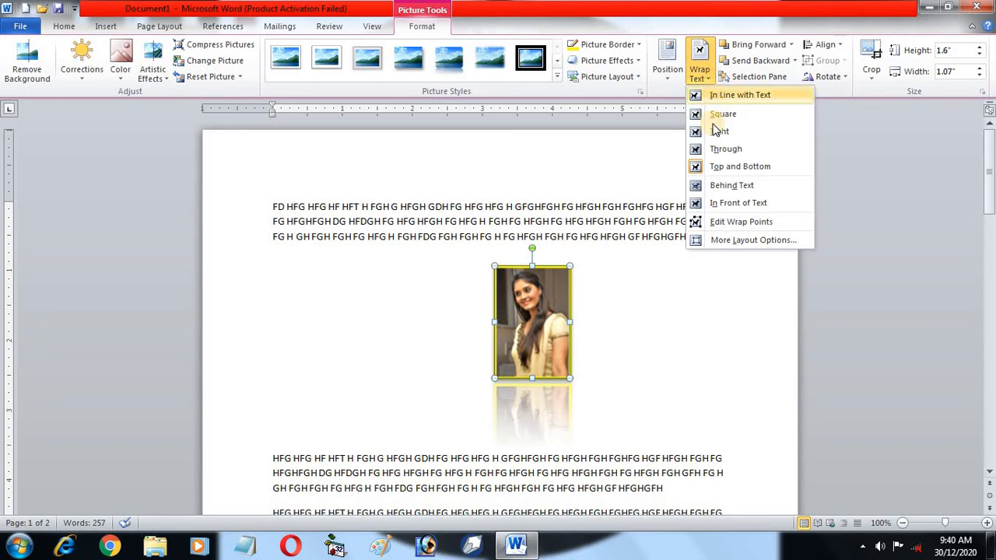
pyautogui.click(717, 185)
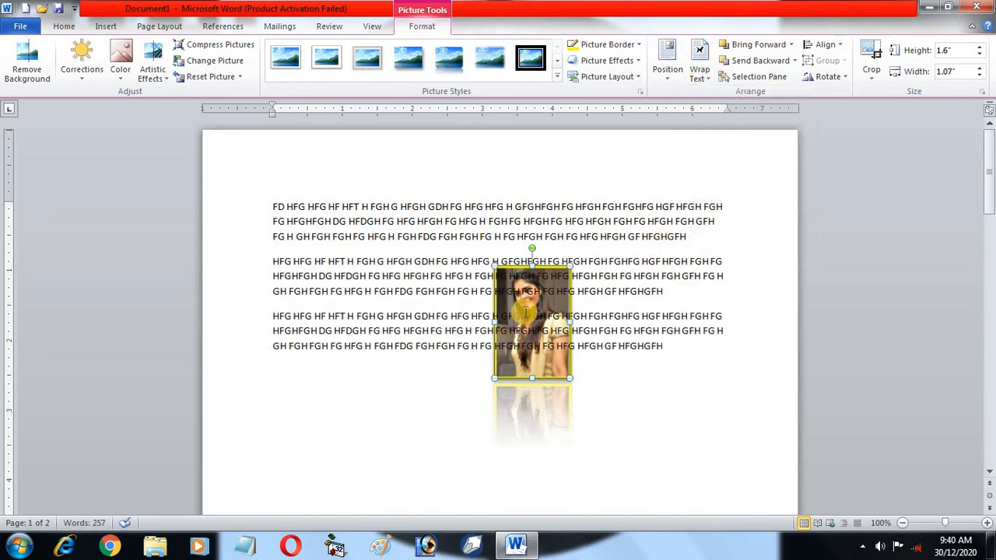
# - Change the yellow-bordered picture's text wrapping to In Front of Text and then to Square
pyautogui.click(704, 72)
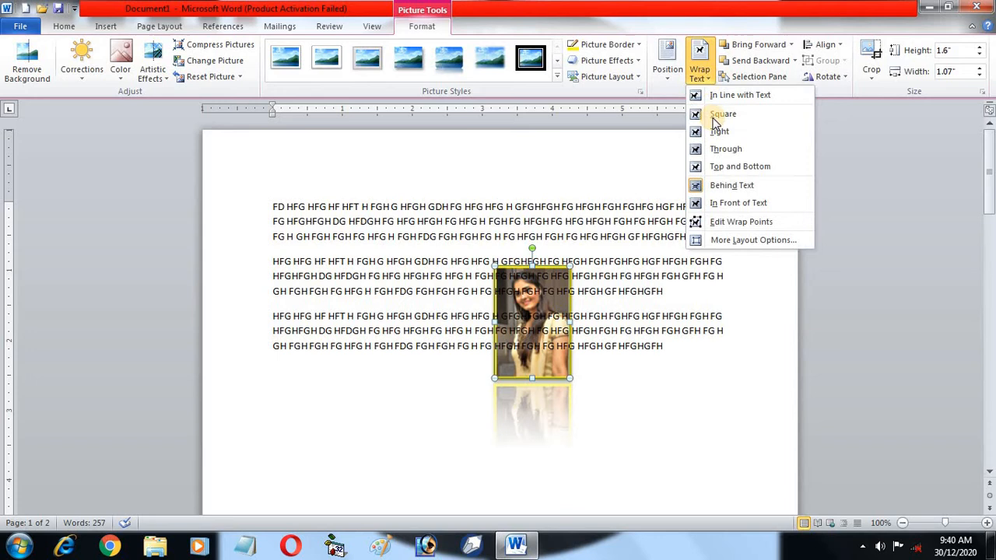
pyautogui.click(725, 203)
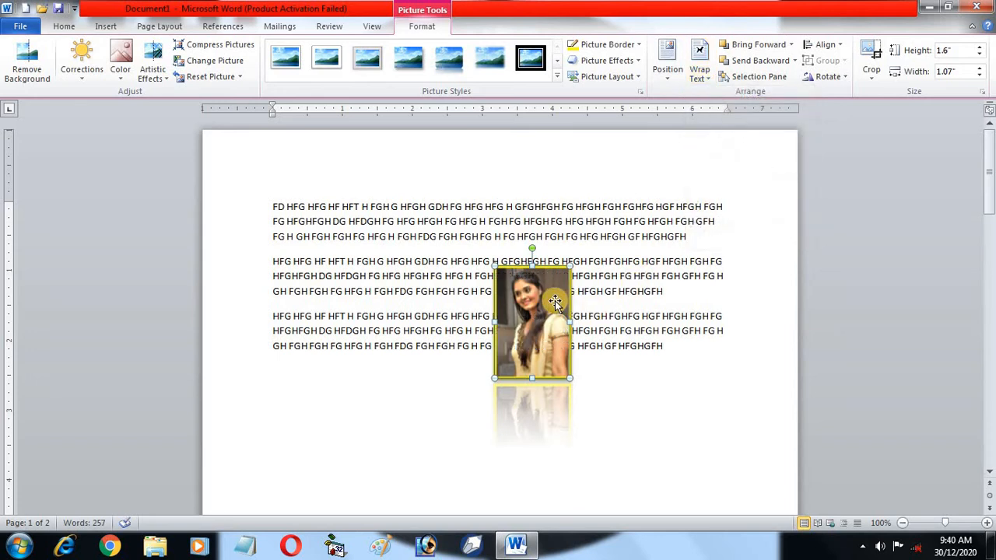
pyautogui.click(699, 70)
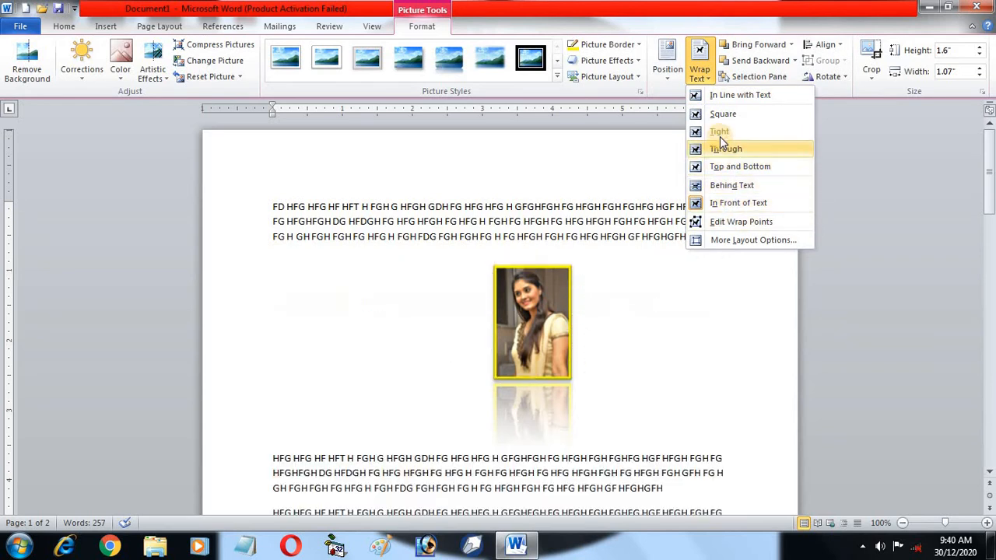
pyautogui.click(723, 114)
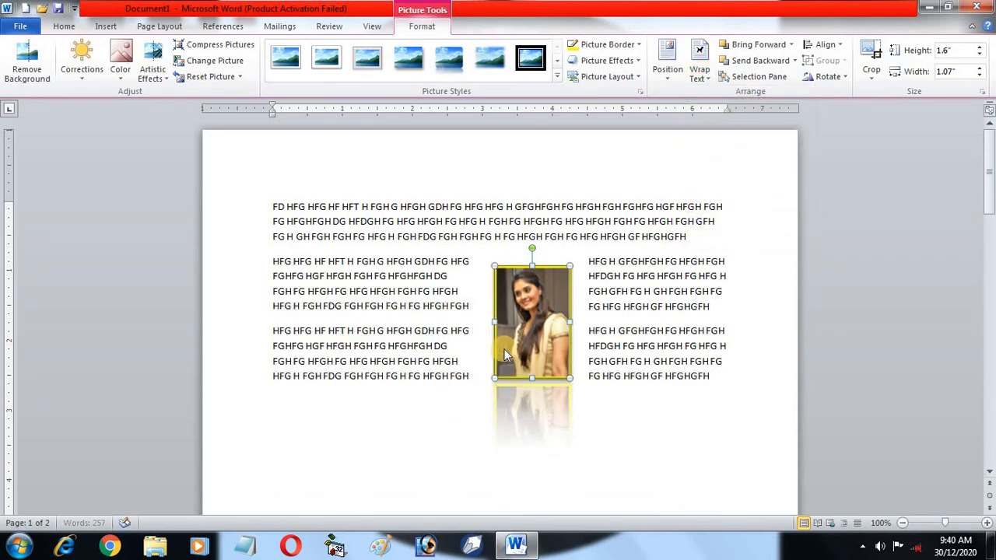
# - Move the yellow-bordered picture out of the text to the left margin below the third paragraph and deselect it
pyautogui.moveTo(545, 327); pyautogui.dragTo(478, 306)
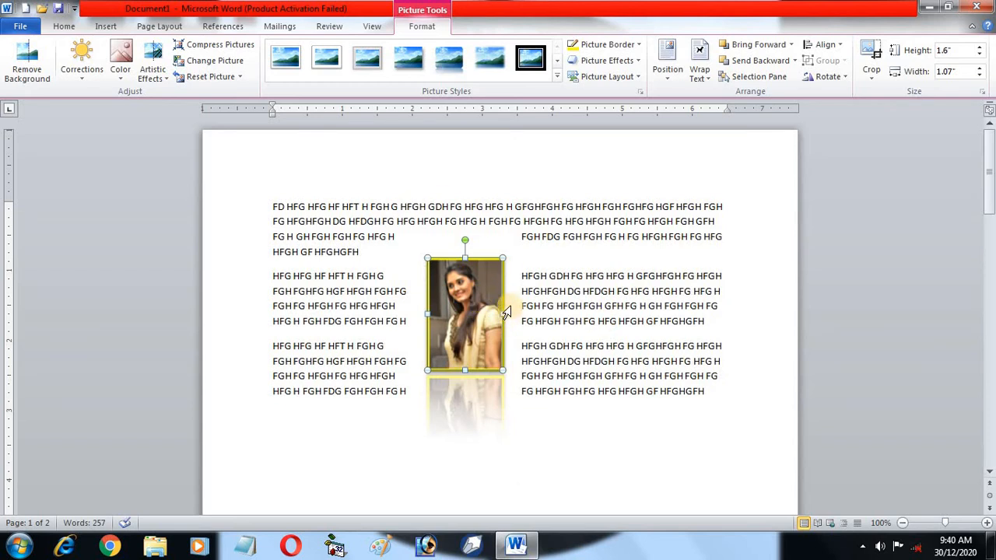
pyautogui.moveTo(504, 311); pyautogui.dragTo(338, 415)
pyautogui.click(519, 404)
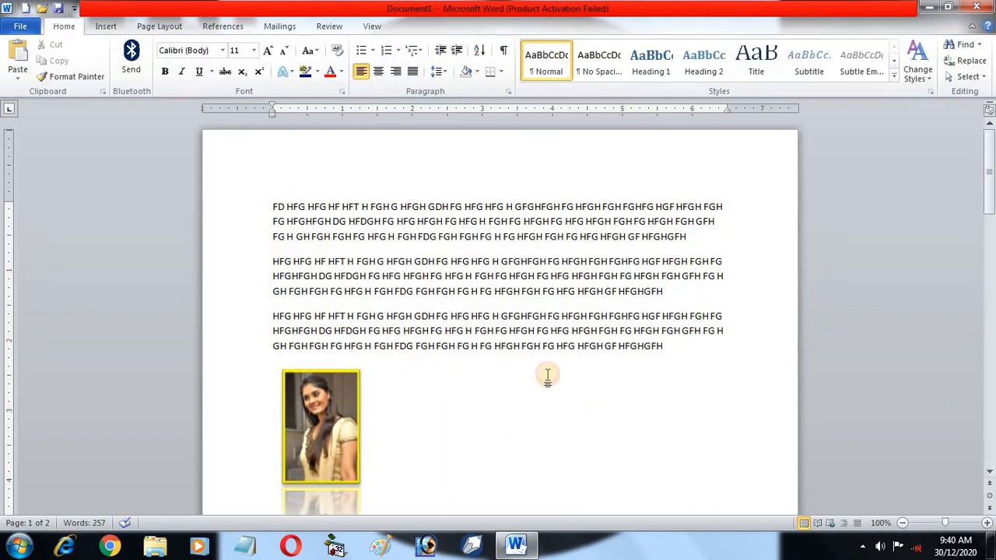
# - Insert the portrait picture with the red background and scale it down to about 2.71" high by 1.98" wide
pyautogui.click(106, 27)
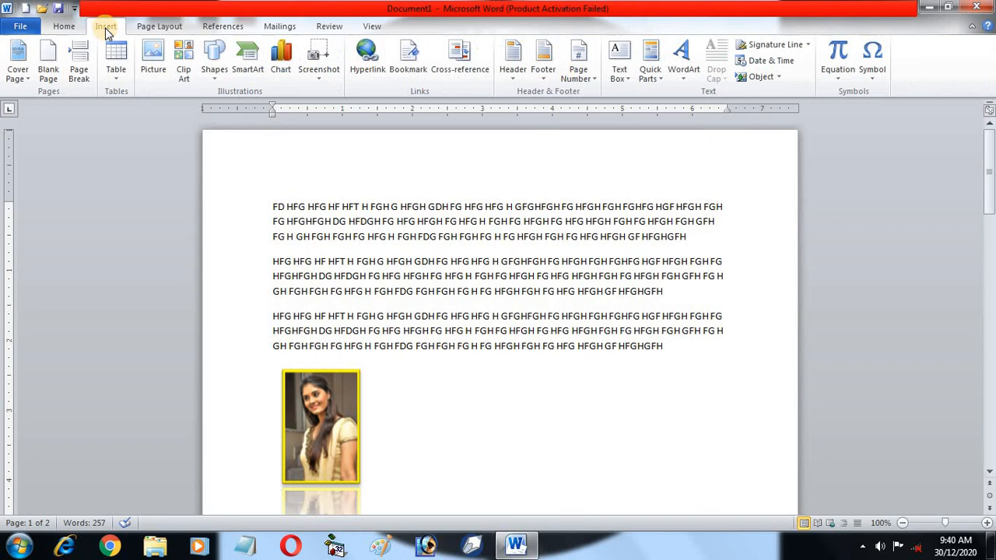
pyautogui.click(153, 58)
pyautogui.doubleClick(476, 224)
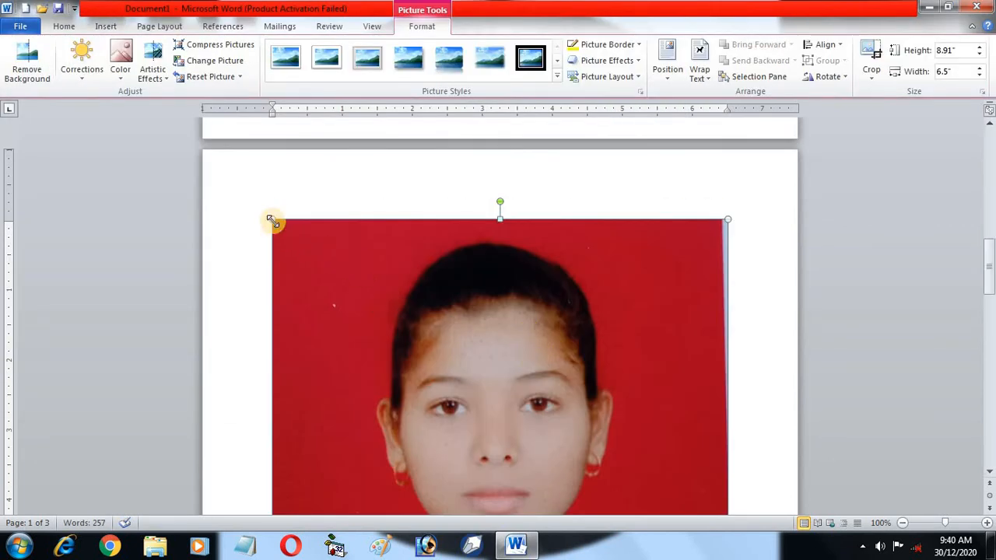
pyautogui.moveTo(272, 221); pyautogui.dragTo(544, 415)
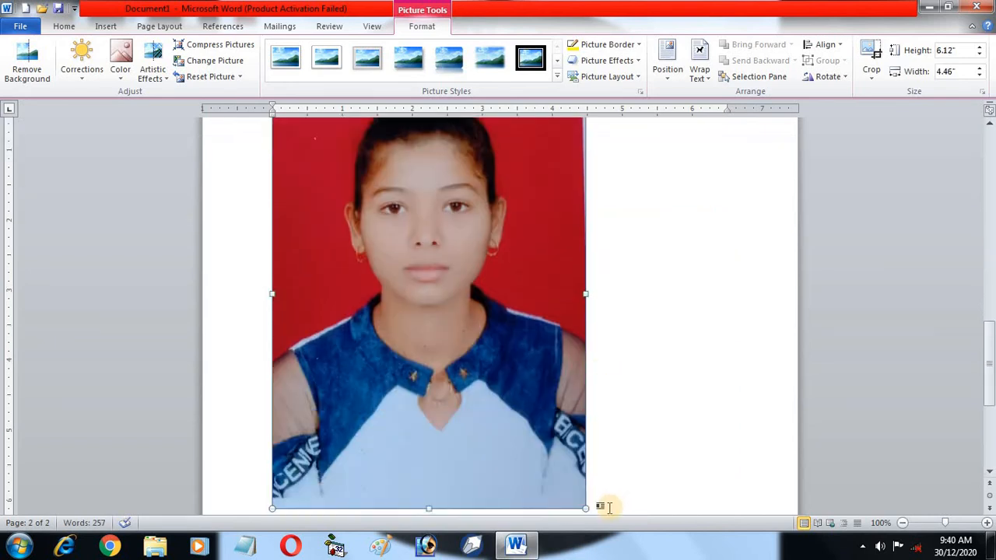
pyautogui.moveTo(585, 509); pyautogui.dragTo(410, 269)
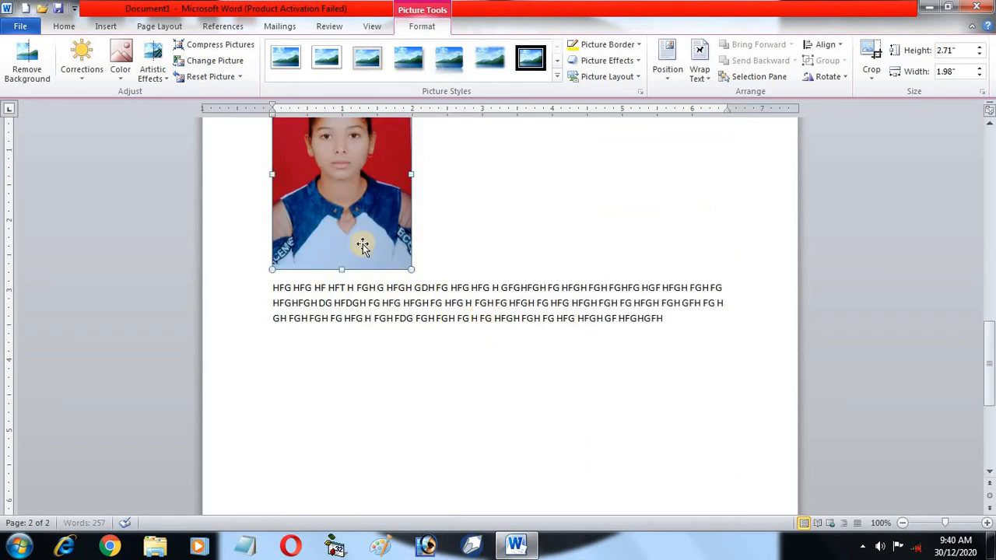
# - Set the red-background portrait's text wrapping to Square and arrange both pictures side by side below the paragraphs on the first page
pyautogui.click(699, 71)
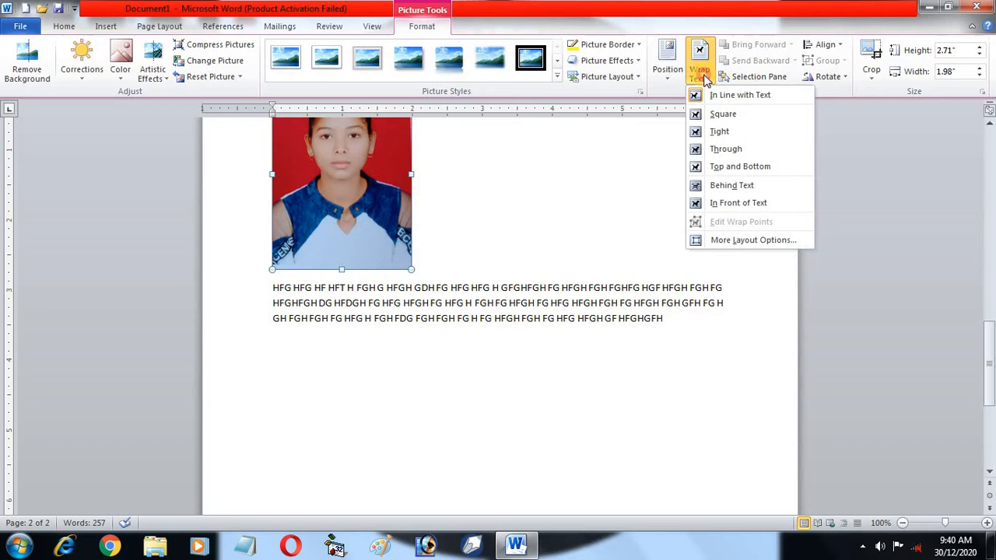
pyautogui.click(723, 115)
pyautogui.scroll(6, 566, 296)
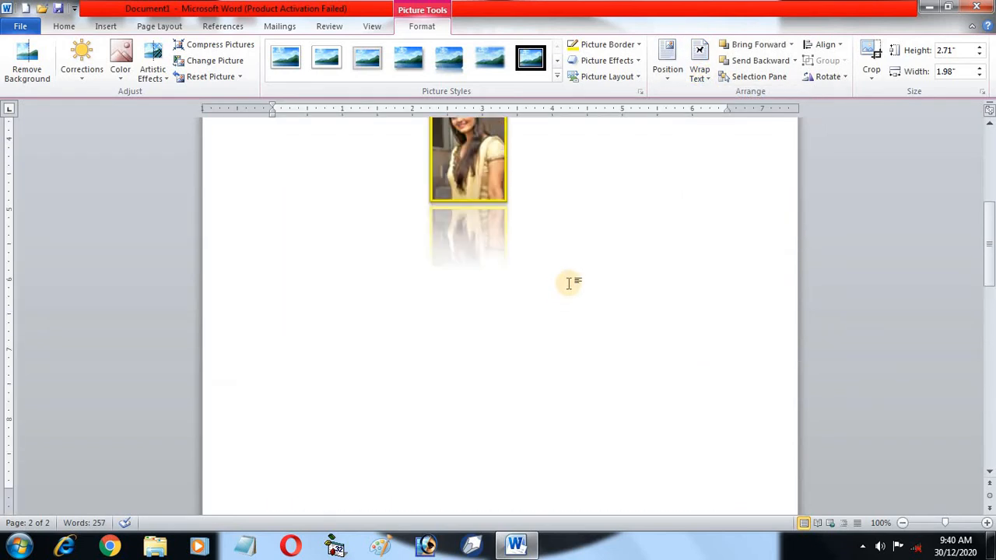
pyautogui.scroll(6, 568, 283)
pyautogui.moveTo(479, 402); pyautogui.dragTo(509, 201)
pyautogui.moveTo(294, 333); pyautogui.dragTo(409, 440)
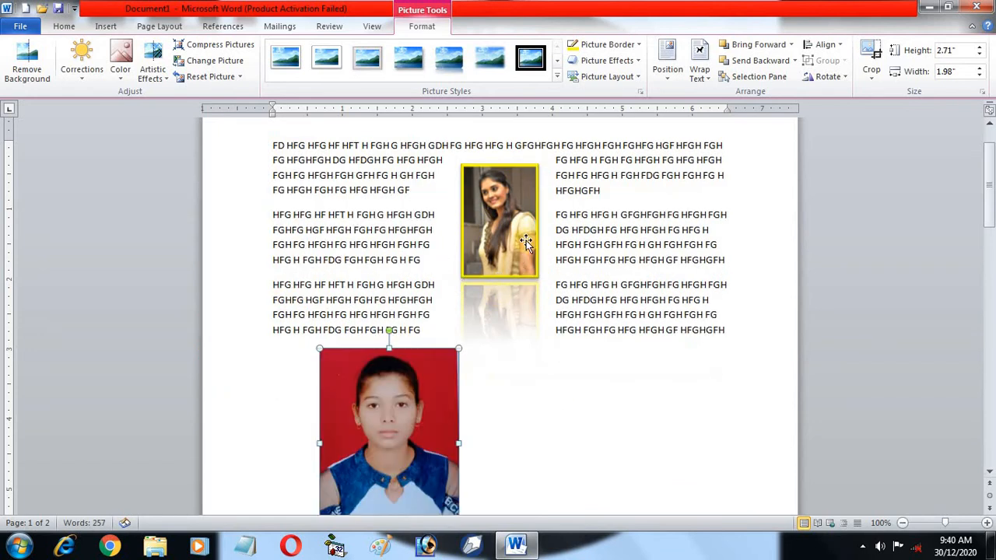
pyautogui.moveTo(526, 242); pyautogui.dragTo(566, 421)
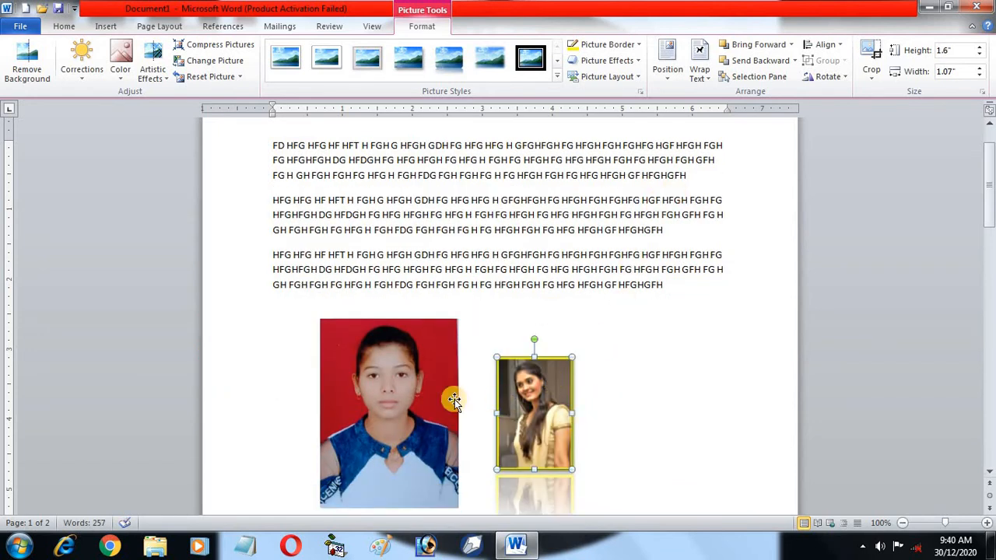
# - Move the yellow-bordered picture over the portrait's right edge and bring it forward
pyautogui.click(389, 395)
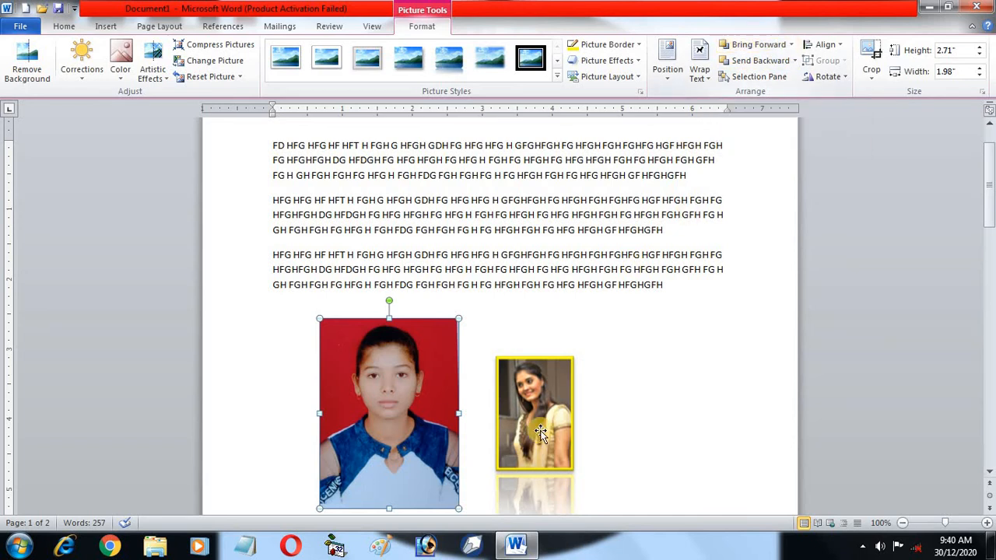
pyautogui.moveTo(536, 429); pyautogui.dragTo(446, 413)
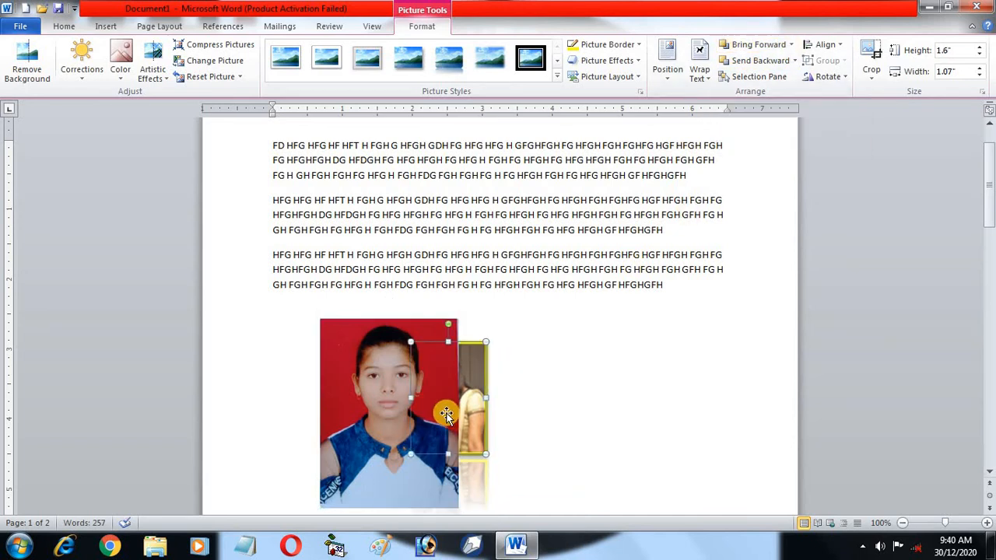
pyautogui.click(773, 51)
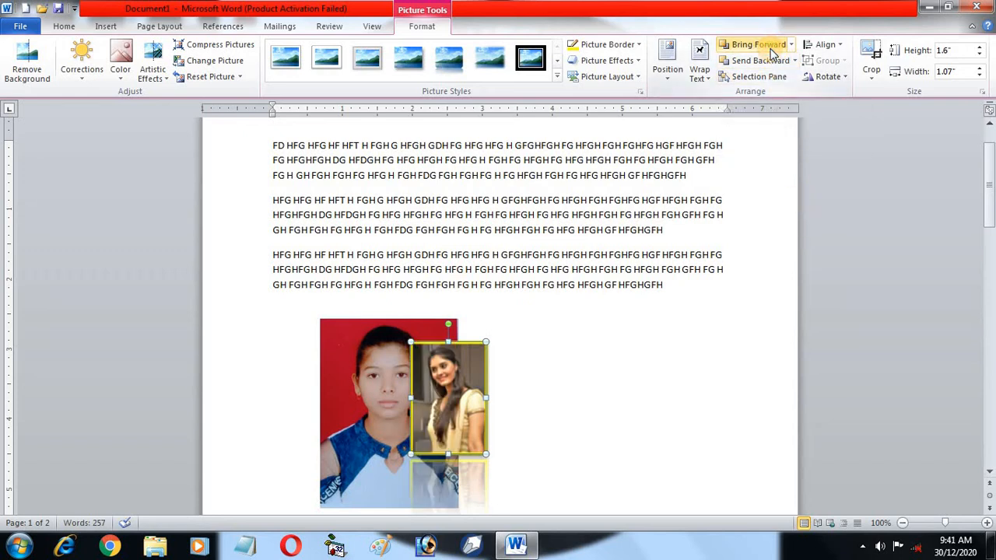
# - Send the yellow-bordered picture backward behind the portrait and bring it forward again, twice in a row
pyautogui.click(770, 62)
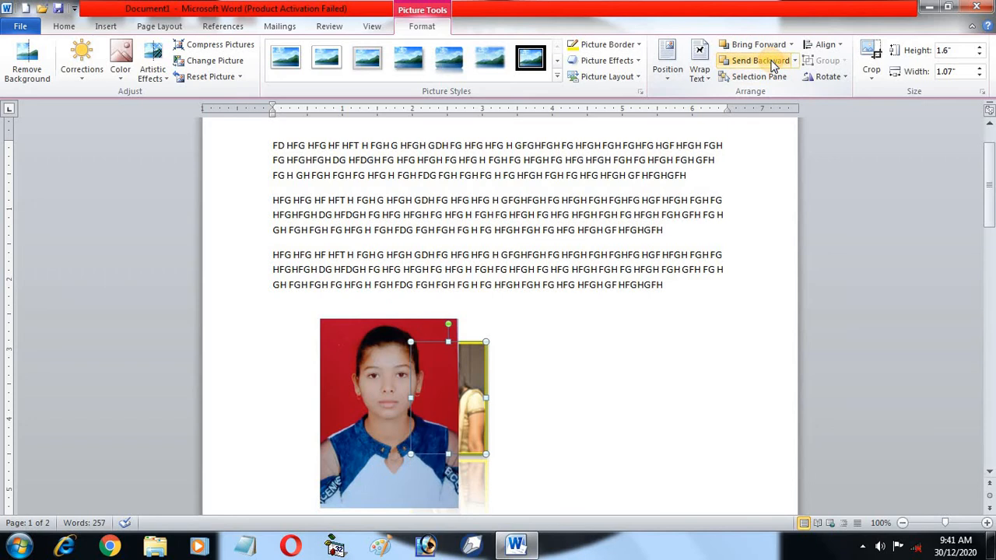
pyautogui.click(772, 49)
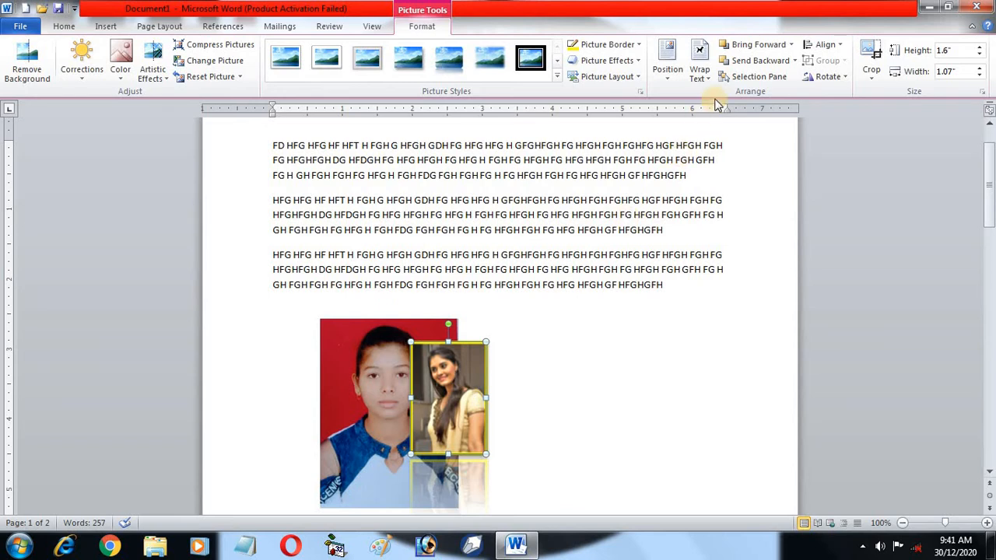
pyautogui.click(741, 61)
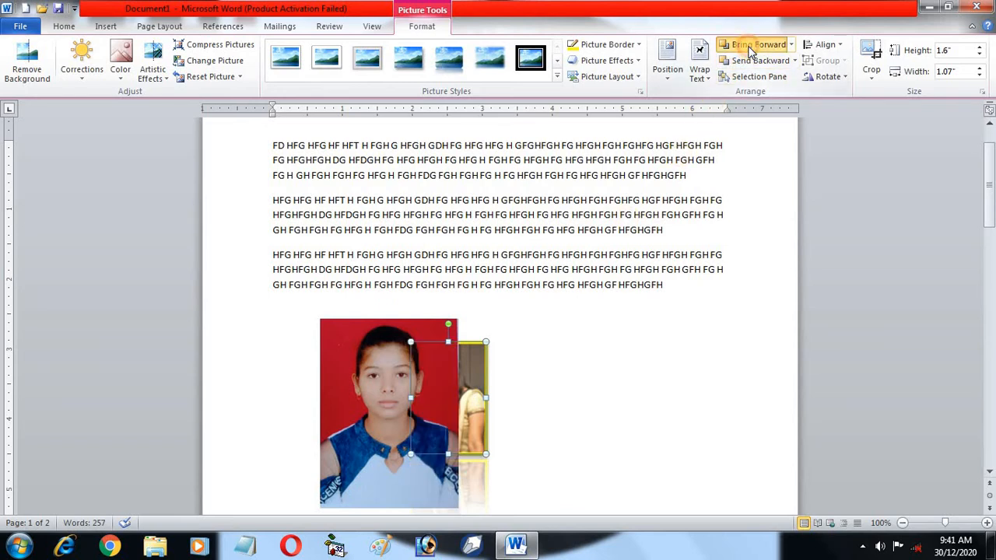
pyautogui.click(749, 46)
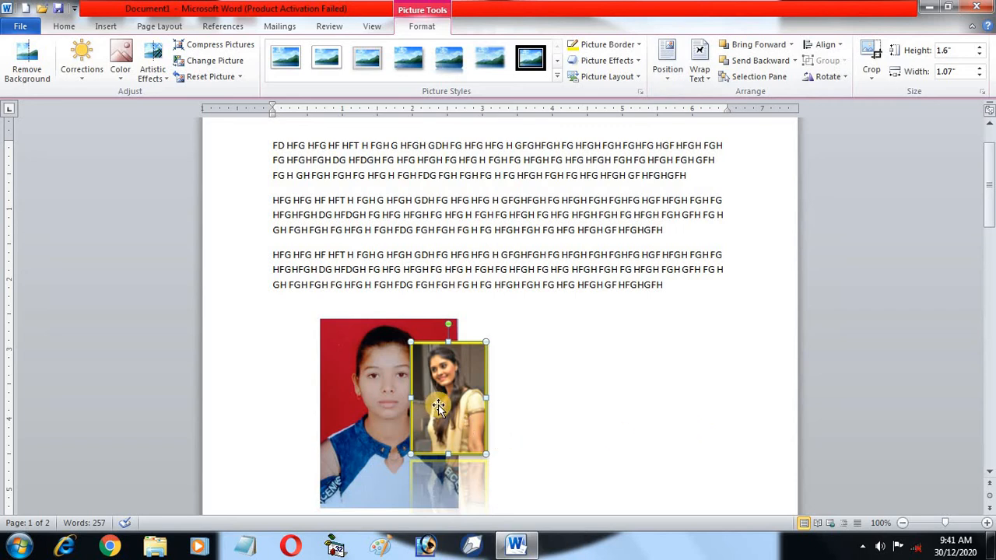
# - Show the Selection and Visibility pane, select Picture 4 and then Picture 2 from its list, and move Picture 2 right, clear of the portrait
pyautogui.click(754, 76)
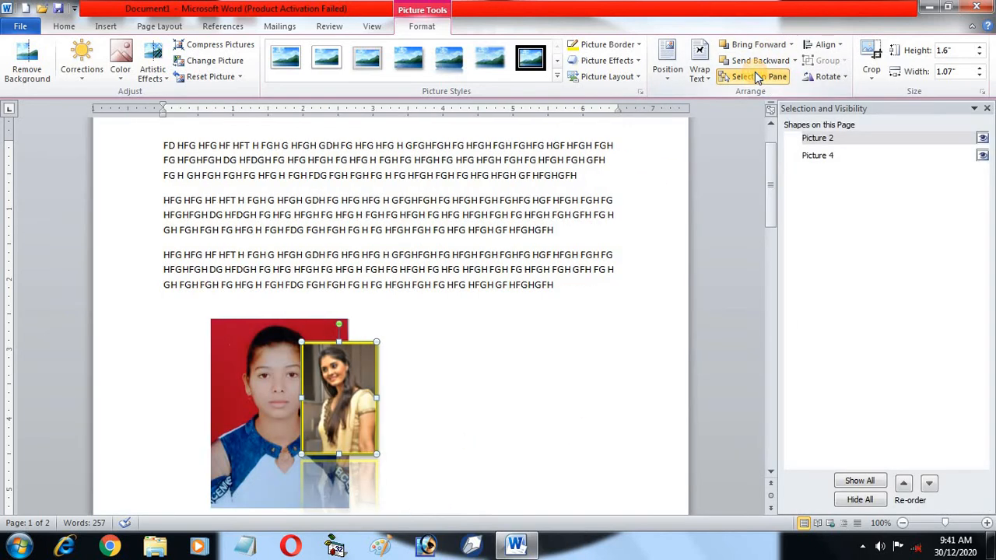
pyautogui.click(843, 157)
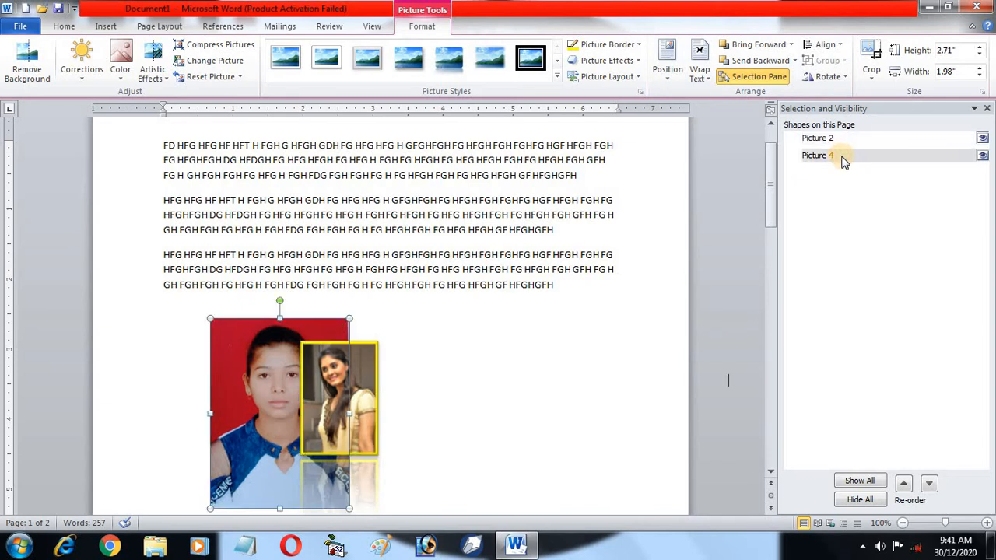
pyautogui.click(831, 139)
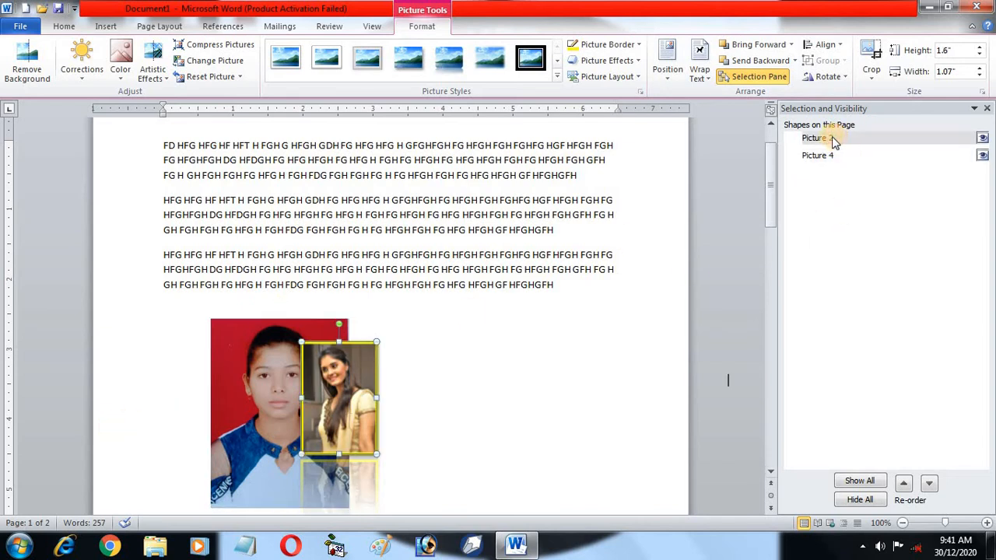
pyautogui.moveTo(332, 423); pyautogui.dragTo(493, 402)
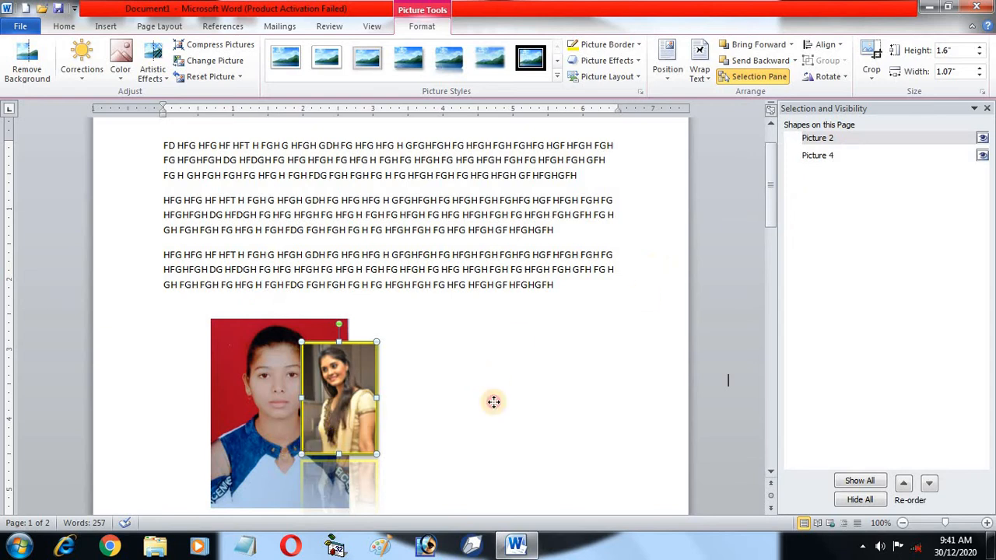
# - Move Picture 4 into the paragraphs and back down to the third paragraph's last lines, and shift Picture 2 slightly up and right
pyautogui.click(828, 156)
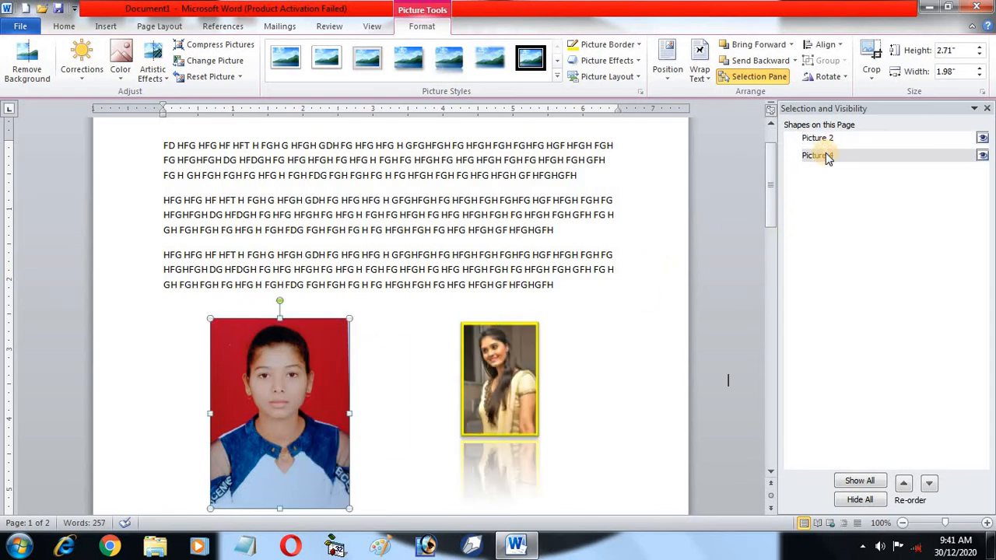
pyautogui.moveTo(300, 360); pyautogui.dragTo(329, 276)
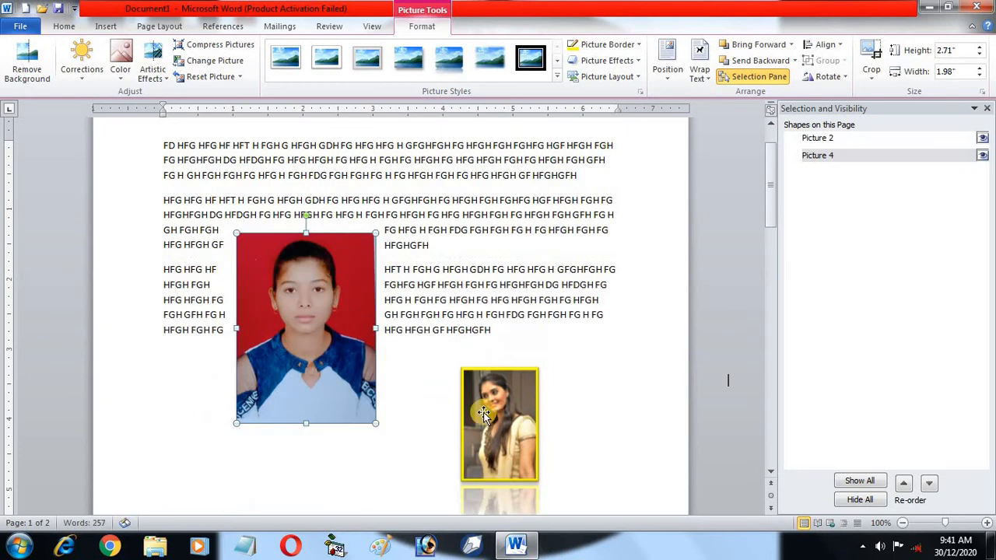
pyautogui.click(831, 139)
pyautogui.moveTo(501, 451); pyautogui.dragTo(519, 430)
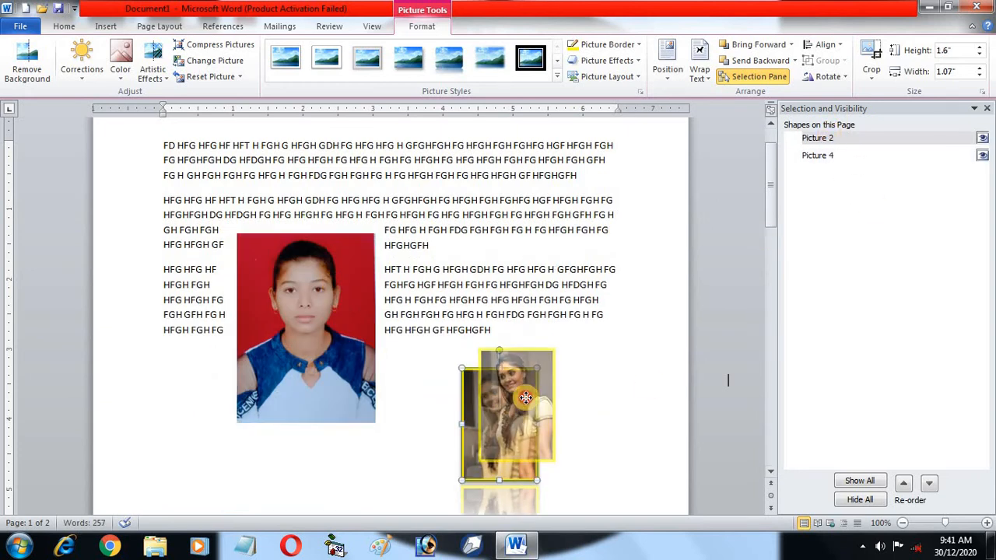
pyautogui.moveTo(291, 376); pyautogui.dragTo(290, 442)
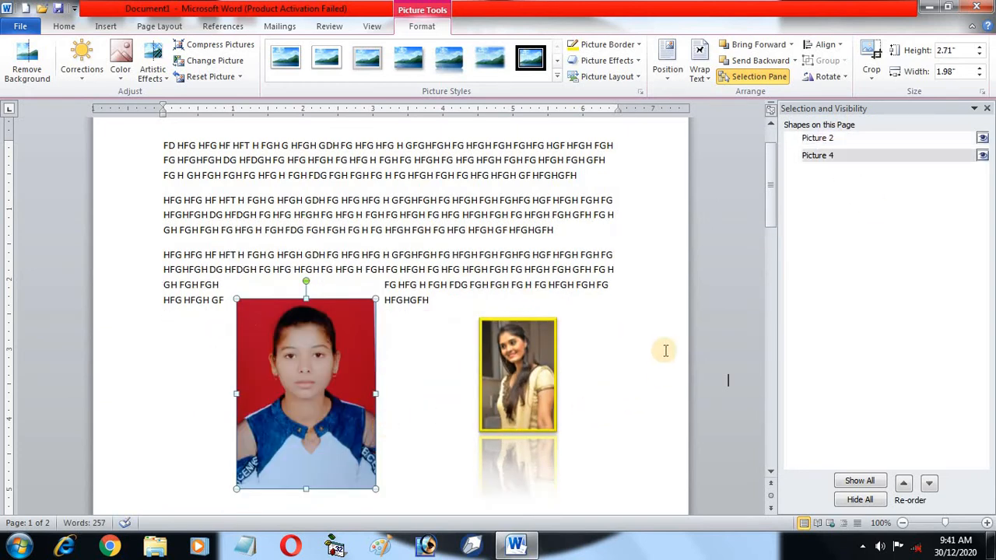
# - Align the red-background portrait to the left margin and then to the center
pyautogui.click(837, 49)
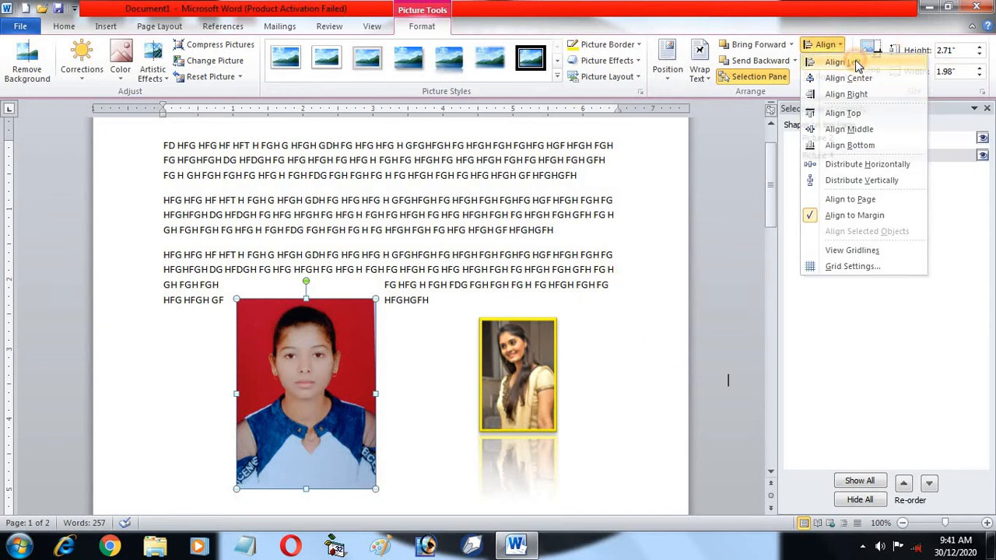
pyautogui.click(843, 61)
pyautogui.click(837, 47)
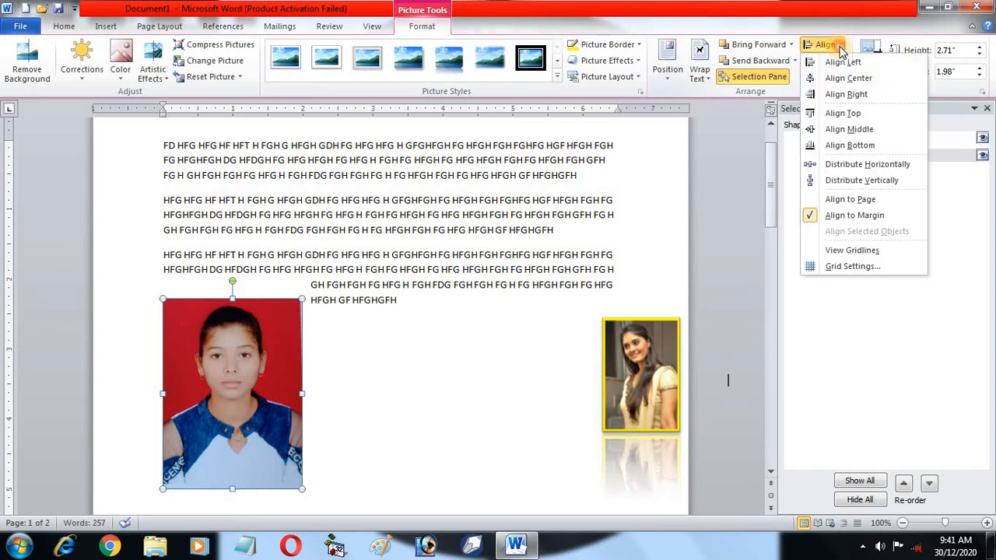
pyautogui.click(839, 80)
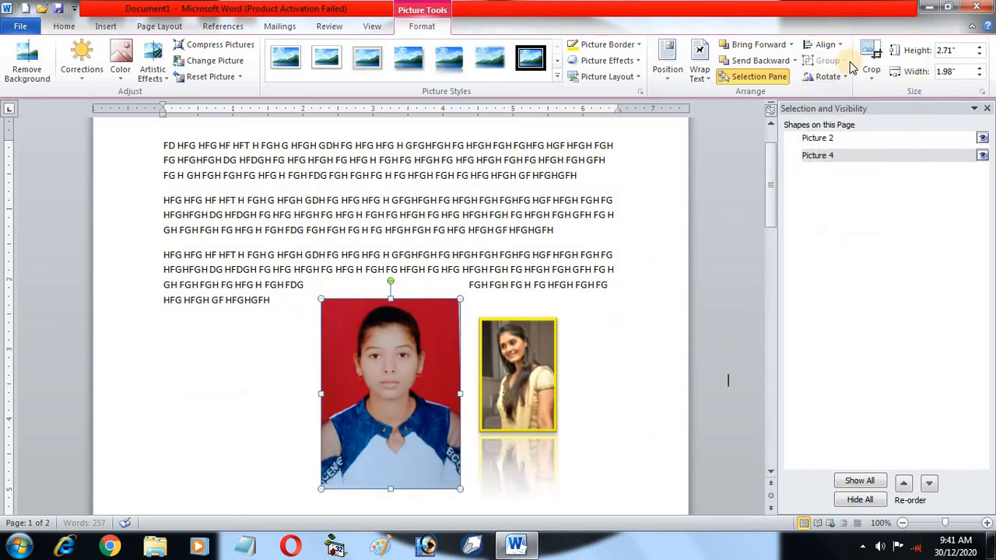
# - Align the red-background portrait to the right margin and then to the top margin
pyautogui.click(826, 44)
pyautogui.click(844, 93)
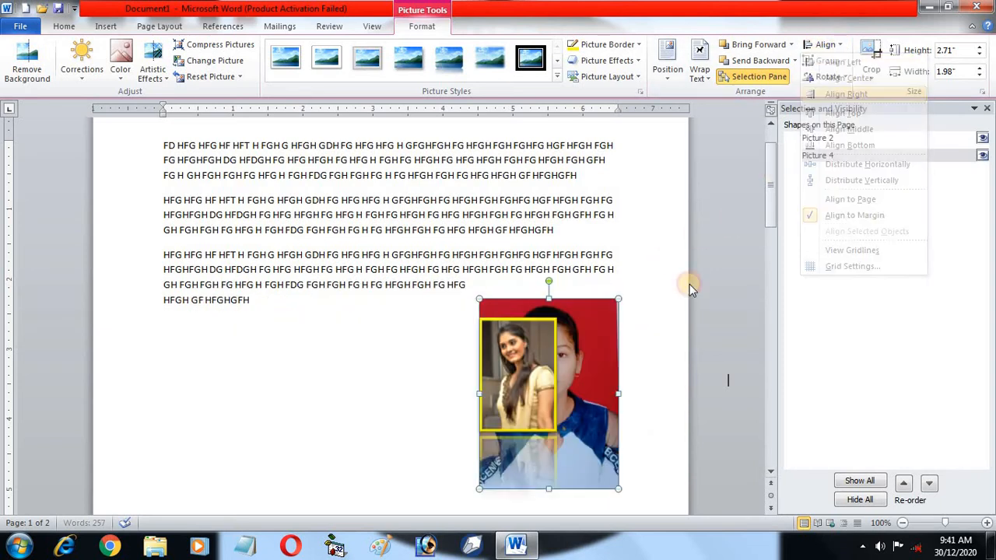
pyautogui.click(837, 48)
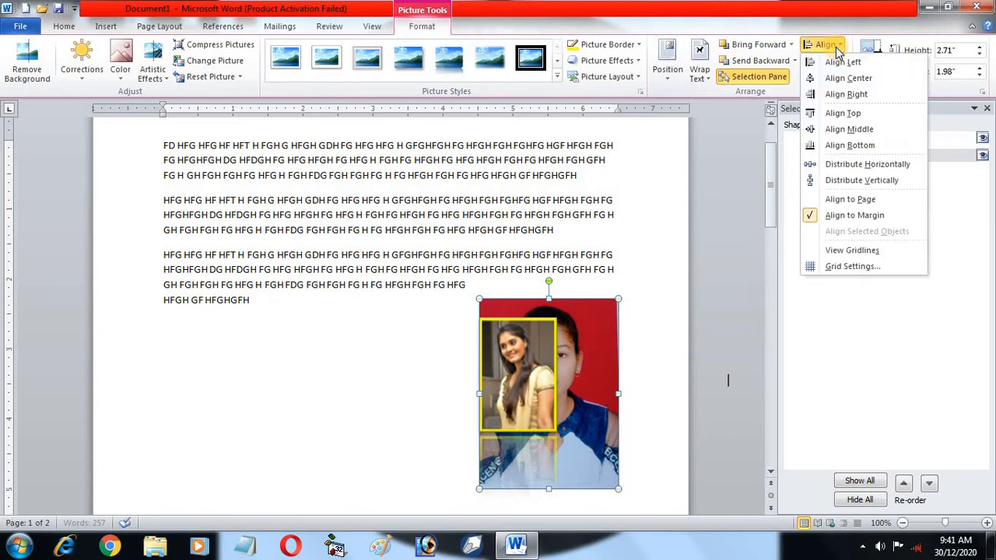
pyautogui.click(844, 113)
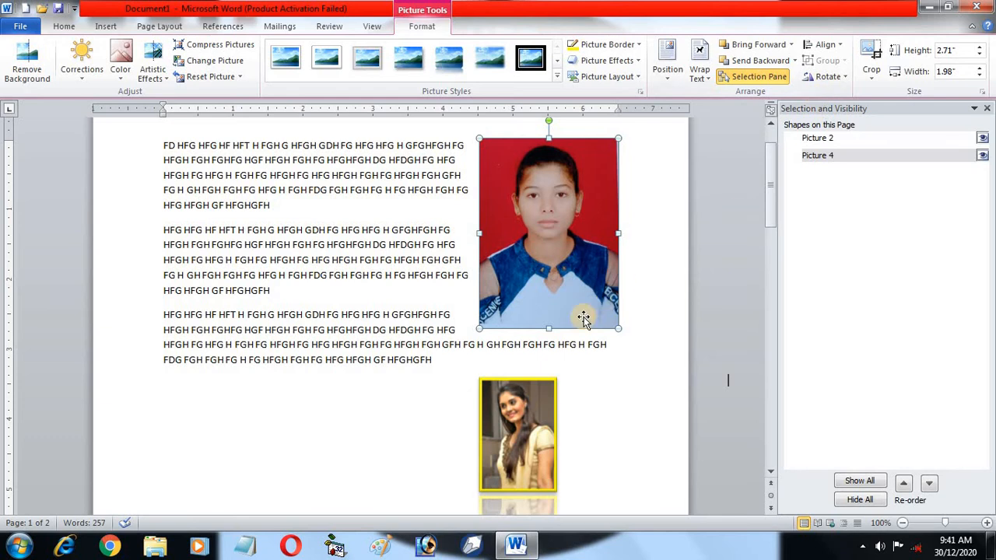
# - Move the portrait below the third paragraph and place the yellow-bordered picture beside it, to its right with a gap between them
pyautogui.moveTo(584, 315); pyautogui.dragTo(325, 501)
pyautogui.moveTo(494, 392); pyautogui.dragTo(476, 431)
pyautogui.moveTo(337, 363); pyautogui.dragTo(387, 344)
pyautogui.moveTo(481, 390); pyautogui.dragTo(542, 373)
pyautogui.moveTo(329, 393); pyautogui.dragTo(312, 363)
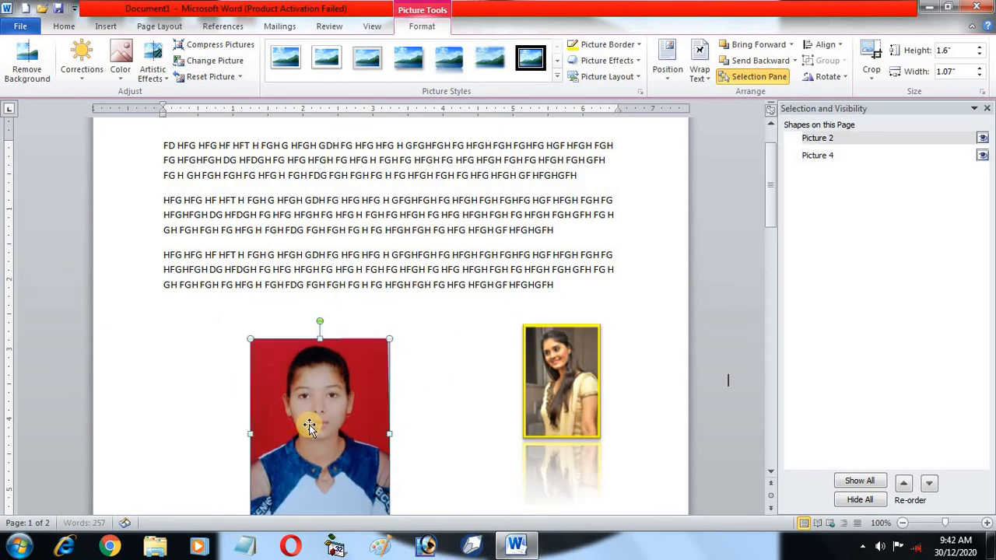
pyautogui.moveTo(599, 371); pyautogui.dragTo(491, 391)
pyautogui.scroll(-1, 534, 397)
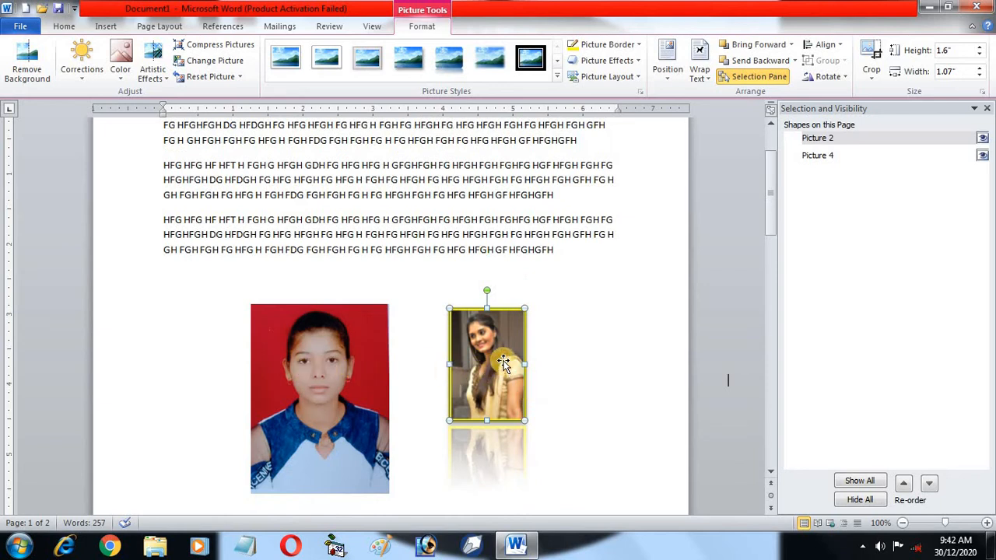
# - Group the portrait and the yellow-bordered picture, then move the group up into the paragraphs and back below the text
pyautogui.keyDown('ctrl'); pyautogui.click(348, 387); pyautogui.keyUp('ctrl')
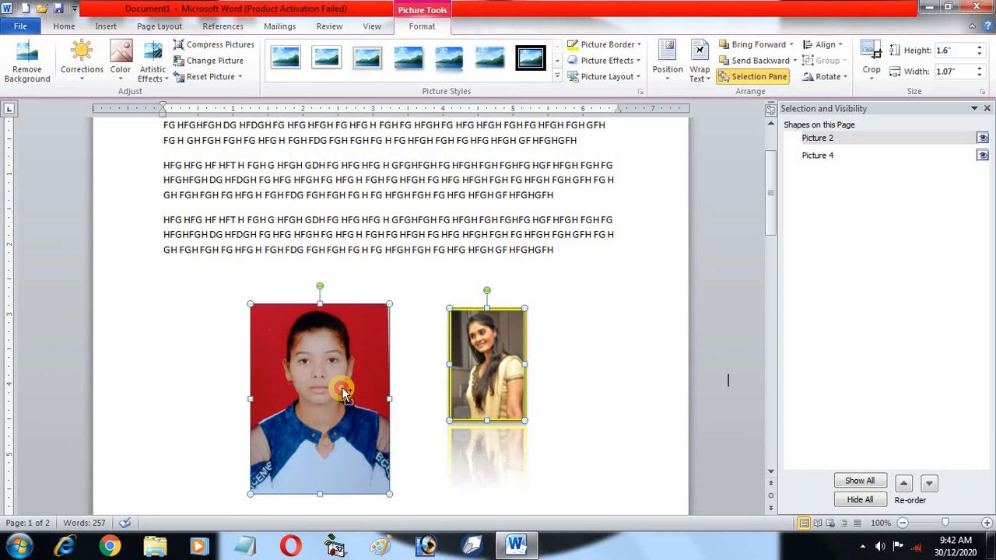
pyautogui.click(843, 61)
pyautogui.click(843, 78)
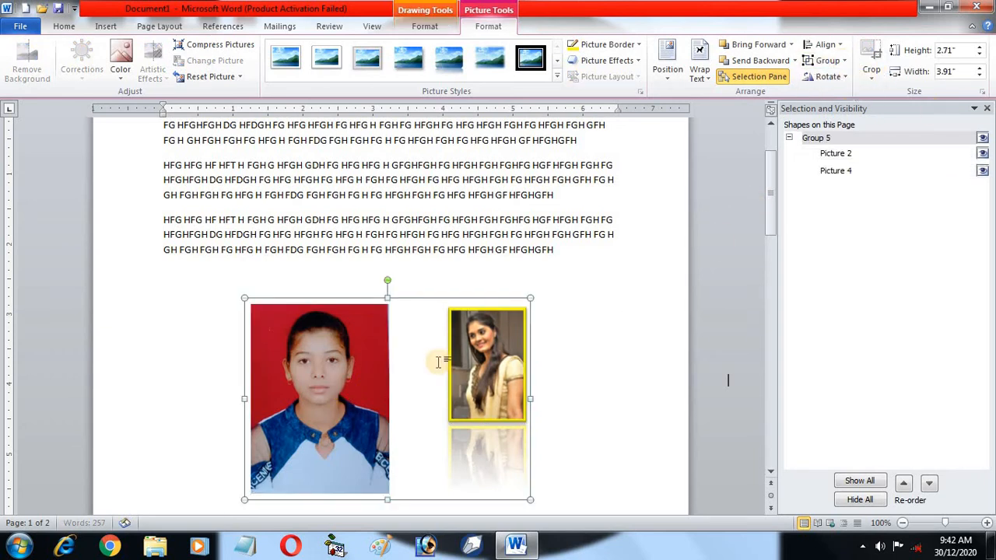
pyautogui.moveTo(461, 356); pyautogui.dragTo(420, 259)
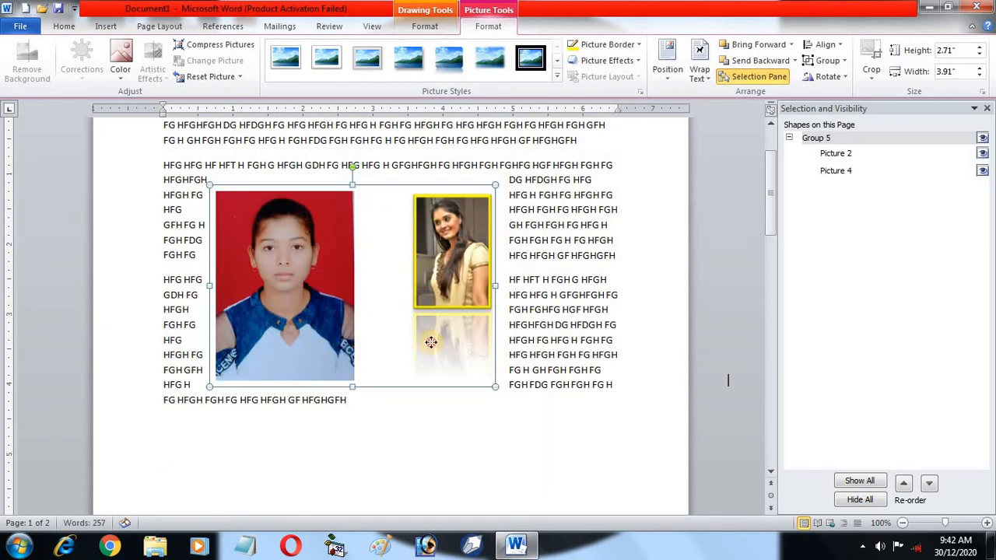
pyautogui.moveTo(430, 342); pyautogui.dragTo(442, 431)
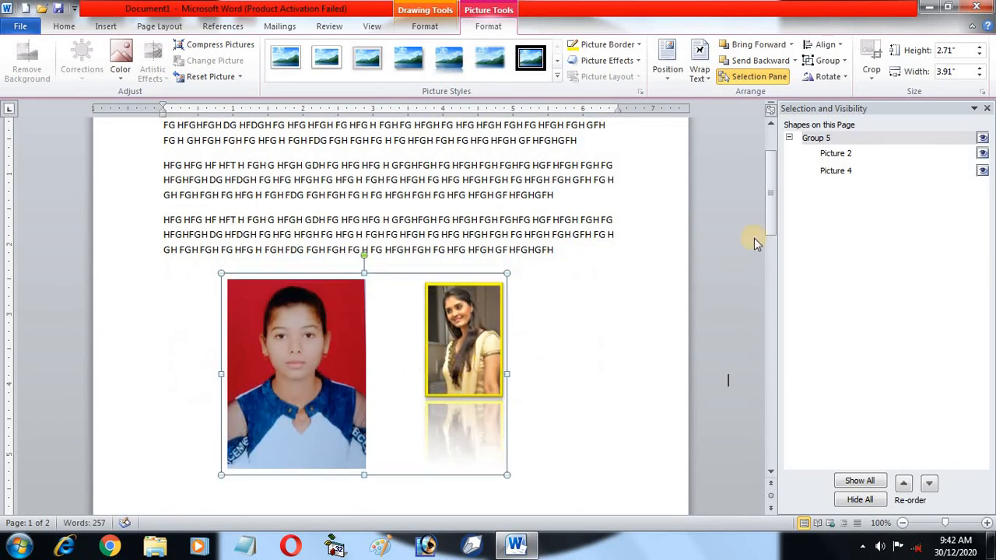
# - Rotate the picture group right 90° and then left 90°
pyautogui.click(845, 78)
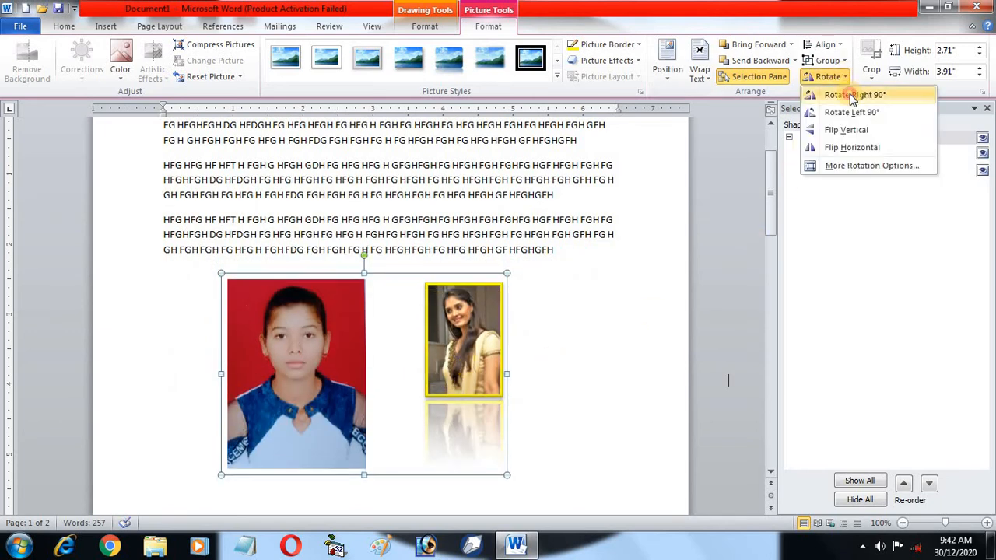
pyautogui.click(850, 93)
pyautogui.click(844, 78)
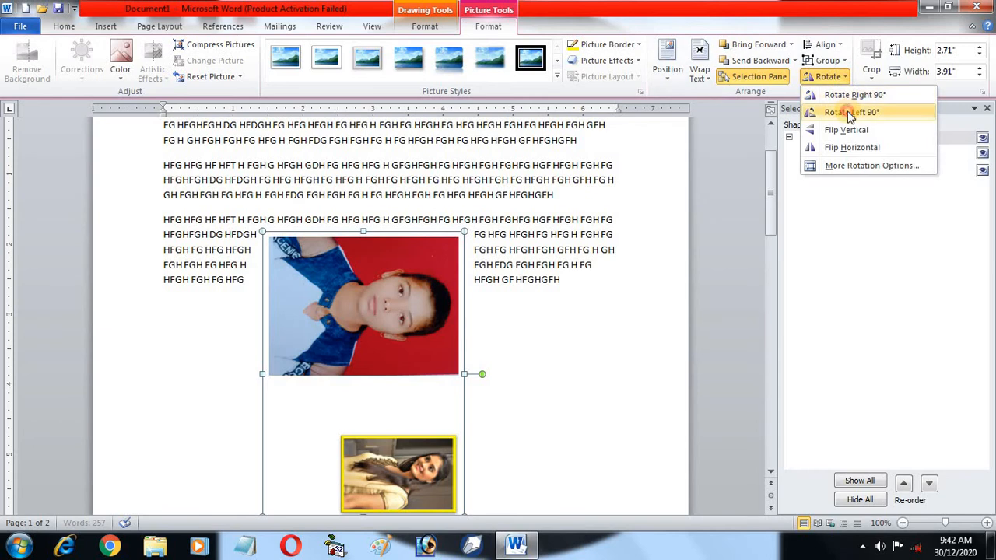
pyautogui.click(851, 113)
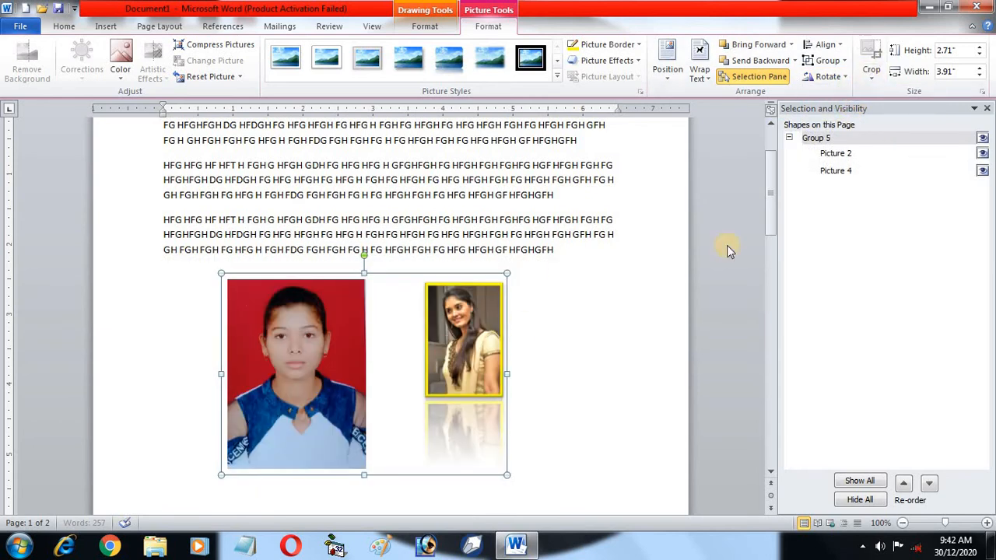
# - Delete the picture group and insert the picture named back from the Photoshop Practicals folder
pyautogui.click(374, 382)
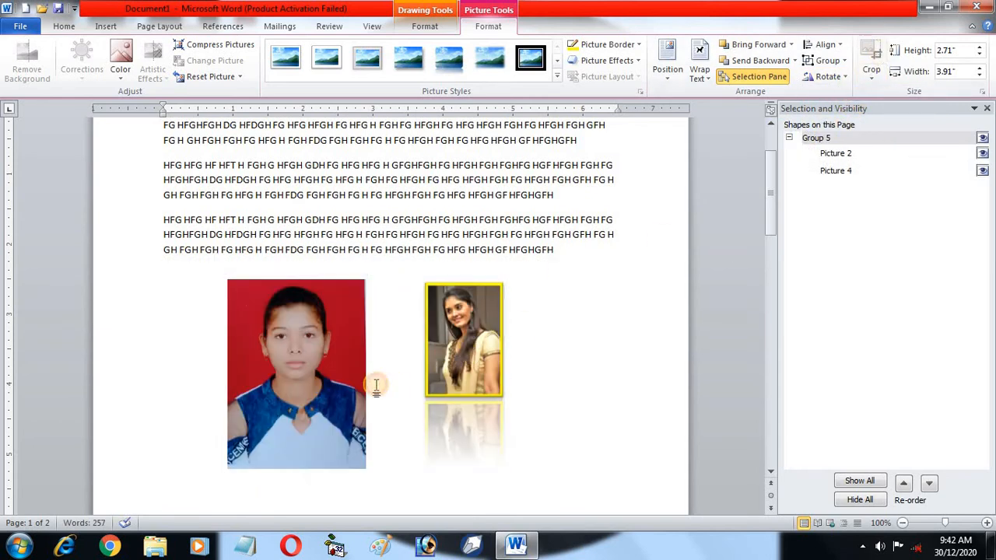
pyautogui.click(453, 360)
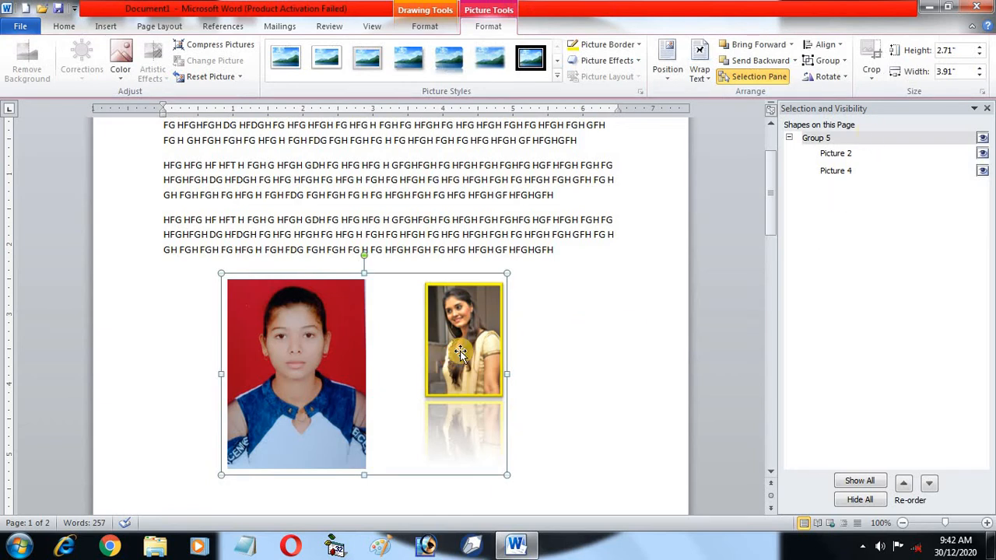
pyautogui.press('Delete')
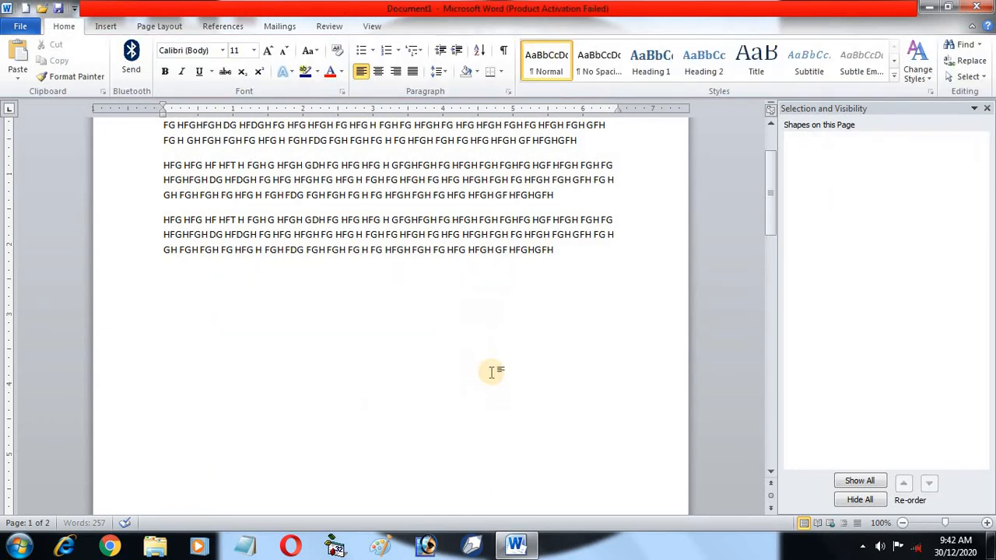
pyautogui.click(105, 26)
pyautogui.click(150, 55)
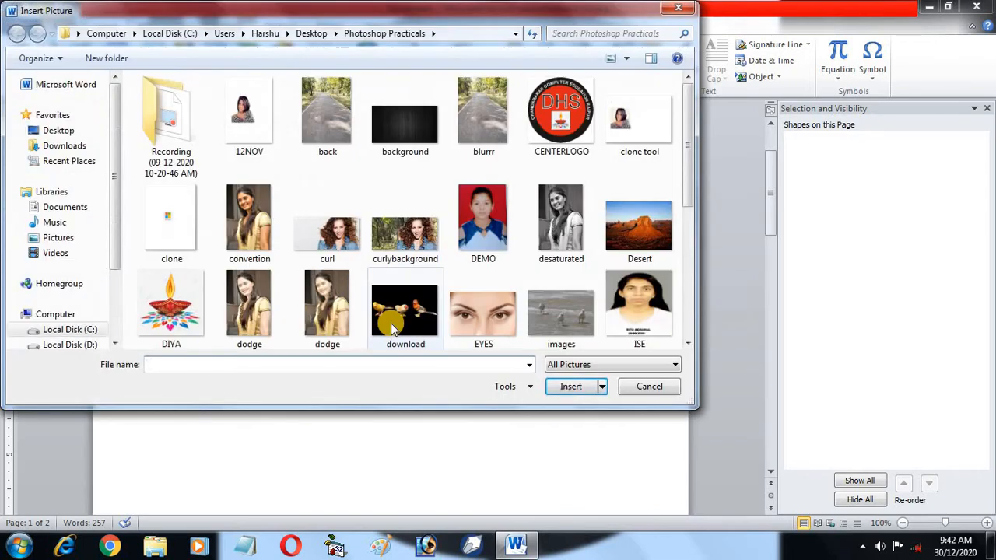
pyautogui.doubleClick(311, 109)
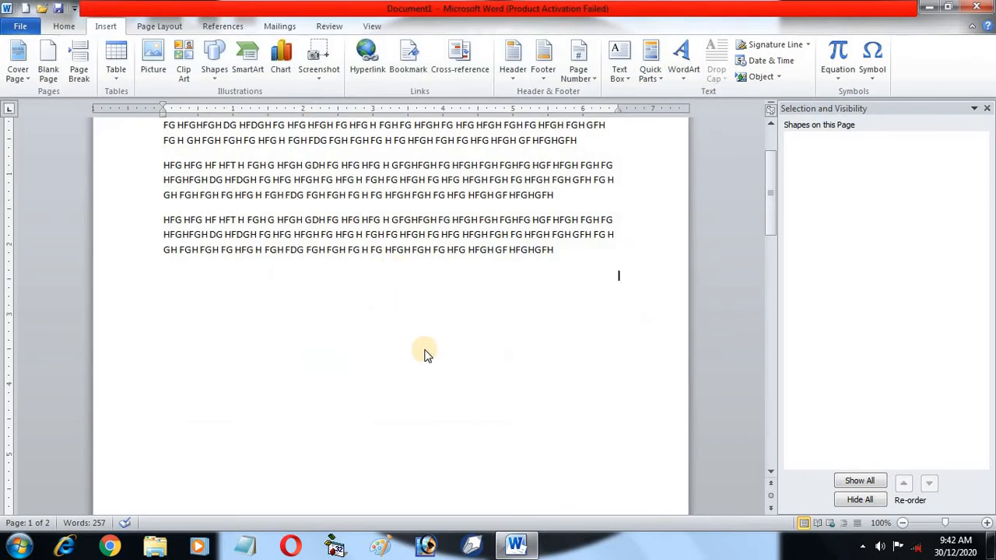
# - Shrink the inserted road picture proportionally from its lower-right corner to about 5.07" high and 3.8" wide
pyautogui.scroll(-9, 466, 334)
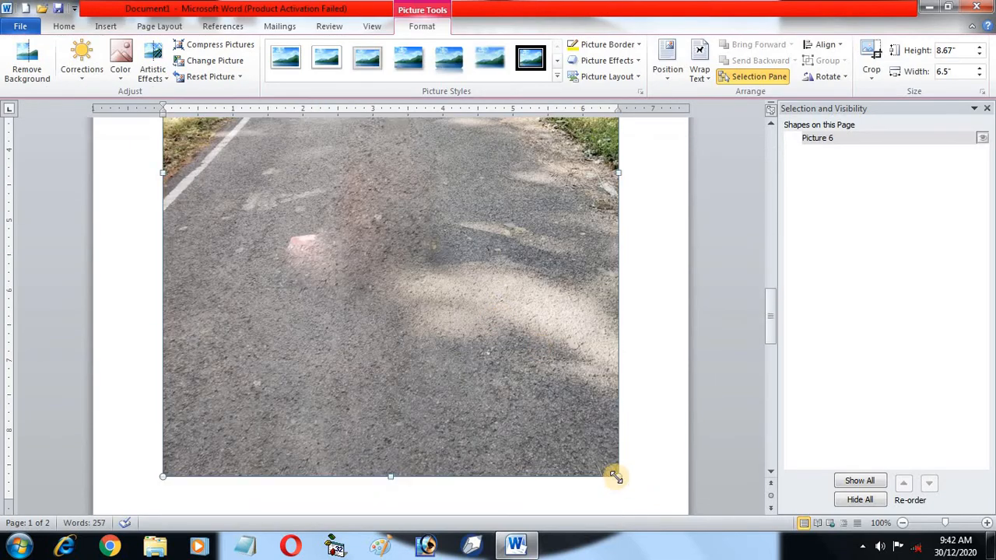
pyautogui.moveTo(616, 475); pyautogui.dragTo(487, 271)
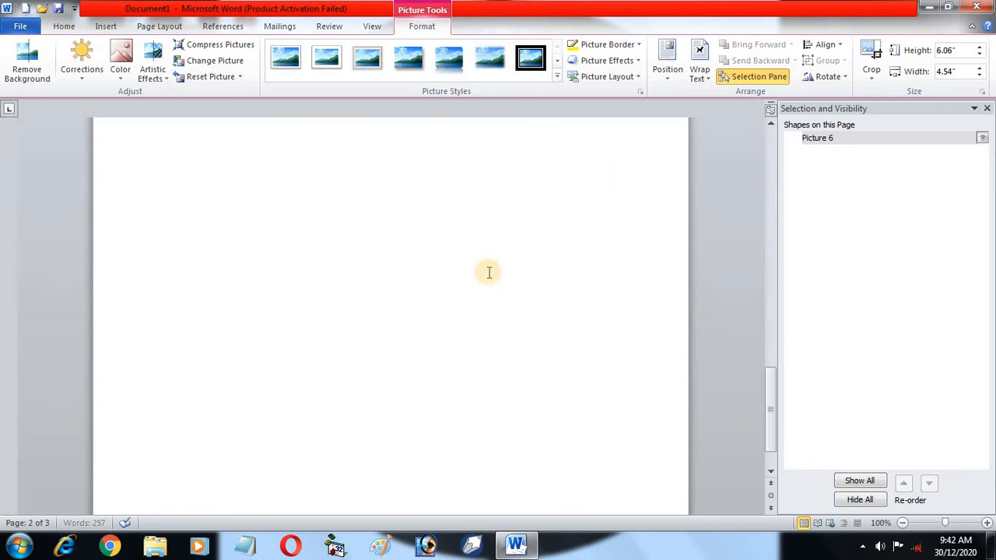
pyautogui.scroll(-5, 486, 311)
pyautogui.scroll(5, 485, 312)
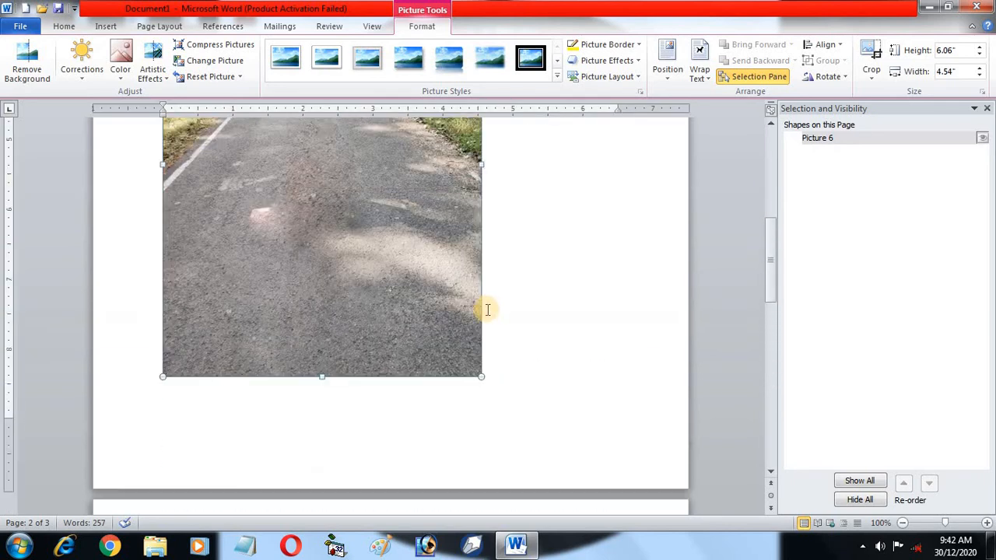
pyautogui.scroll(-1, 503, 457)
pyautogui.moveTo(480, 378); pyautogui.dragTo(431, 304)
pyautogui.scroll(4, 472, 334)
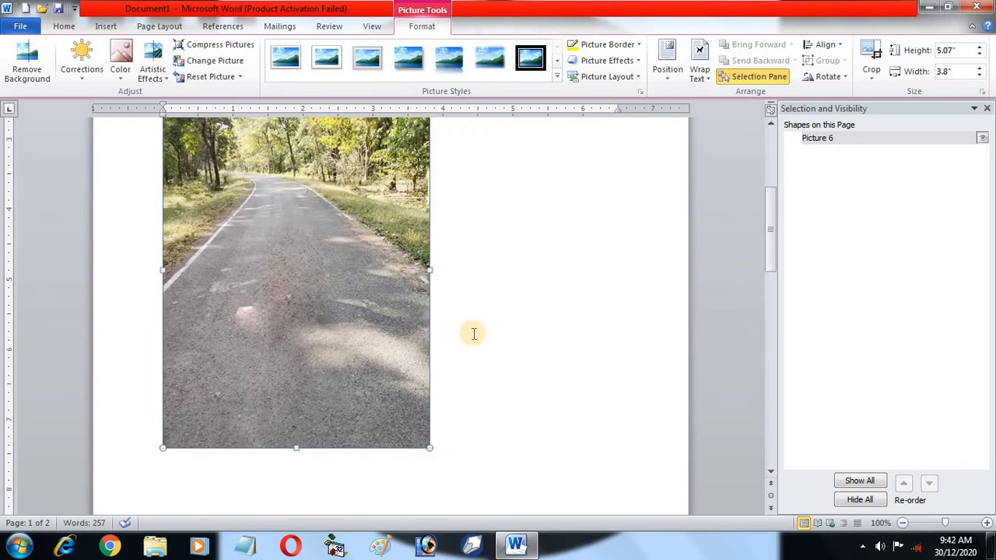
# - Crop away the lower part of the road picture, leaving it about 2.41" high, and reselect it
pyautogui.scroll(1, 473, 333)
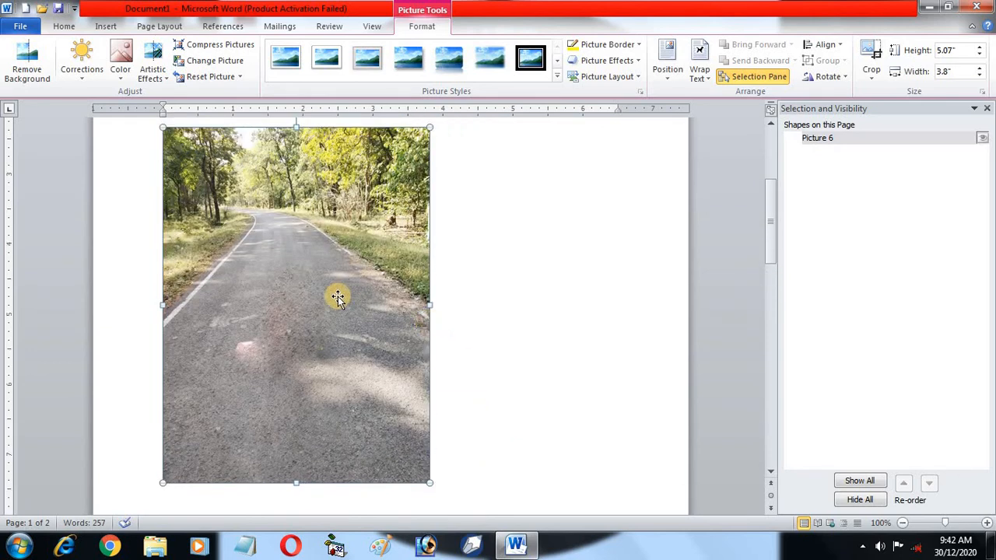
pyautogui.click(871, 54)
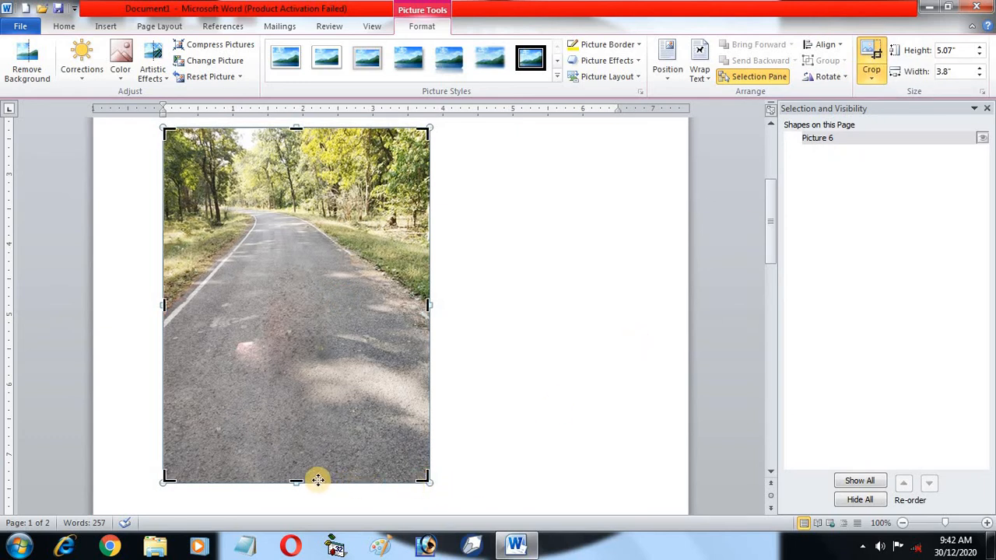
pyautogui.moveTo(300, 479); pyautogui.dragTo(299, 295)
pyautogui.click(522, 281)
pyautogui.click(345, 257)
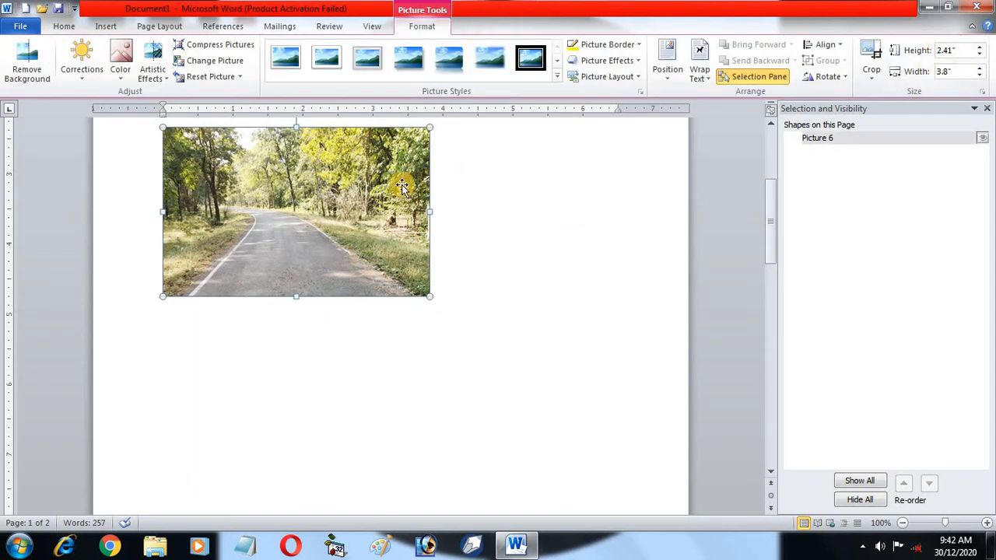
# - Increase the road picture's height in steps to 3.7"
pyautogui.click(980, 46)
pyautogui.click(979, 46)
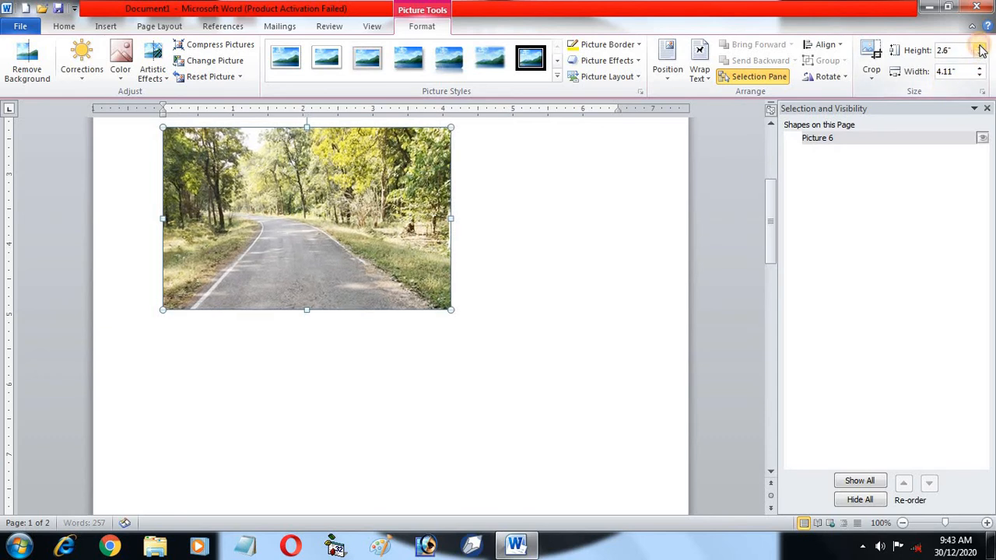
pyautogui.click(980, 46)
pyautogui.click(979, 47)
pyautogui.click(980, 47)
pyautogui.click(980, 47)
pyautogui.click(980, 47)
pyautogui.click(980, 46)
pyautogui.click(980, 46)
pyautogui.click(980, 47)
pyautogui.click(980, 46)
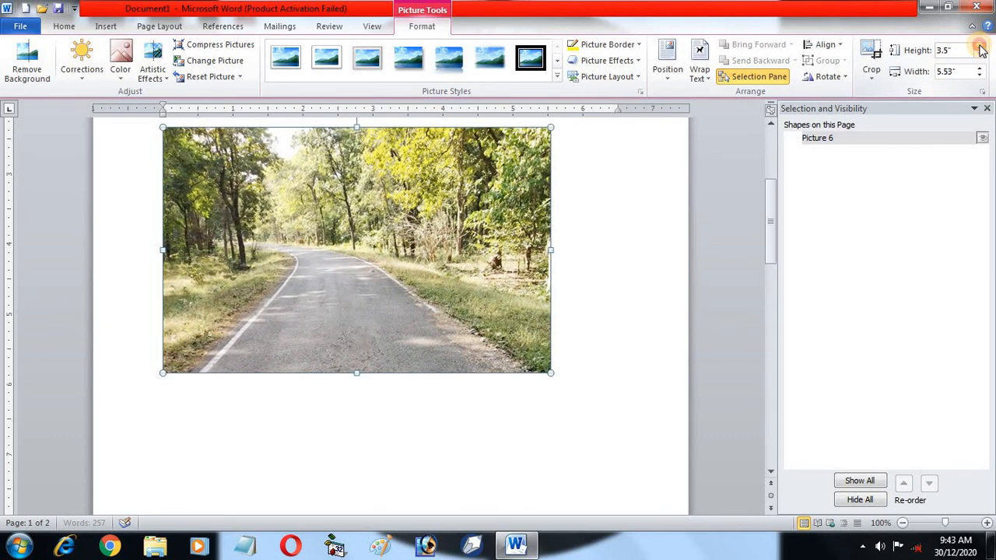
pyautogui.click(980, 47)
pyautogui.click(980, 47)
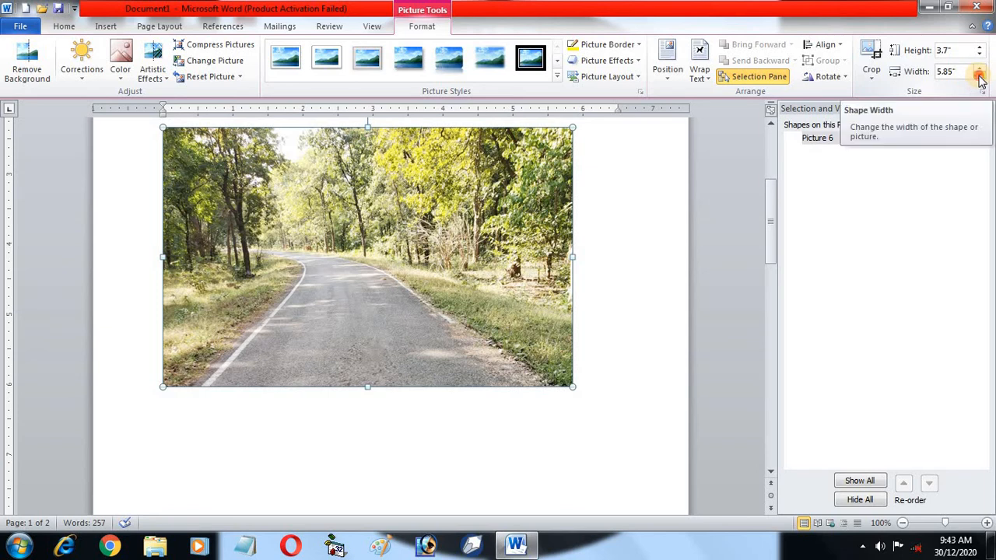
# - Reduce the road picture's width in steps to 5.2" and raise it again to 5.6"
pyautogui.click(980, 76)
pyautogui.click(979, 76)
pyautogui.click(980, 76)
pyautogui.click(979, 76)
pyautogui.click(979, 76)
pyautogui.click(979, 76)
pyautogui.click(979, 76)
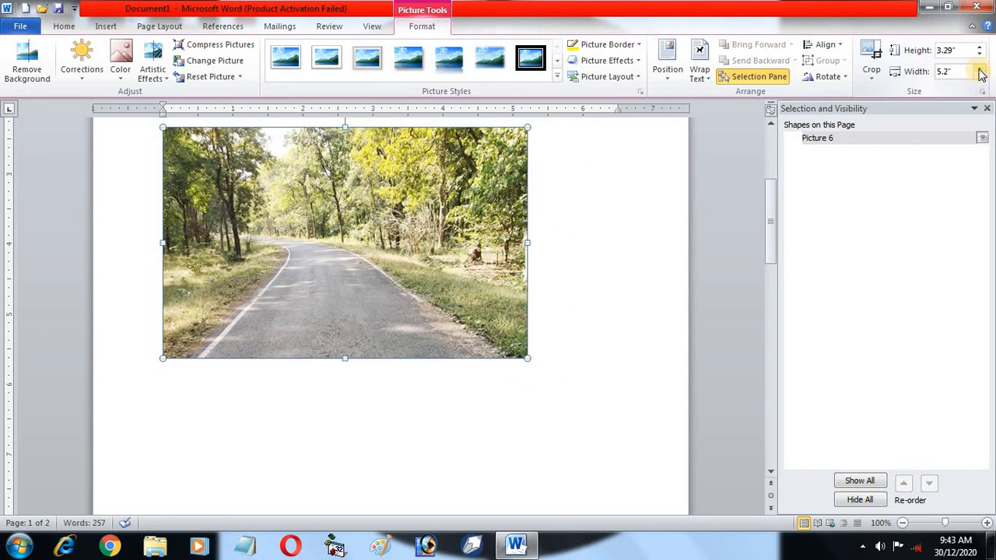
pyautogui.click(979, 68)
pyautogui.click(979, 67)
pyautogui.click(979, 68)
pyautogui.click(979, 68)
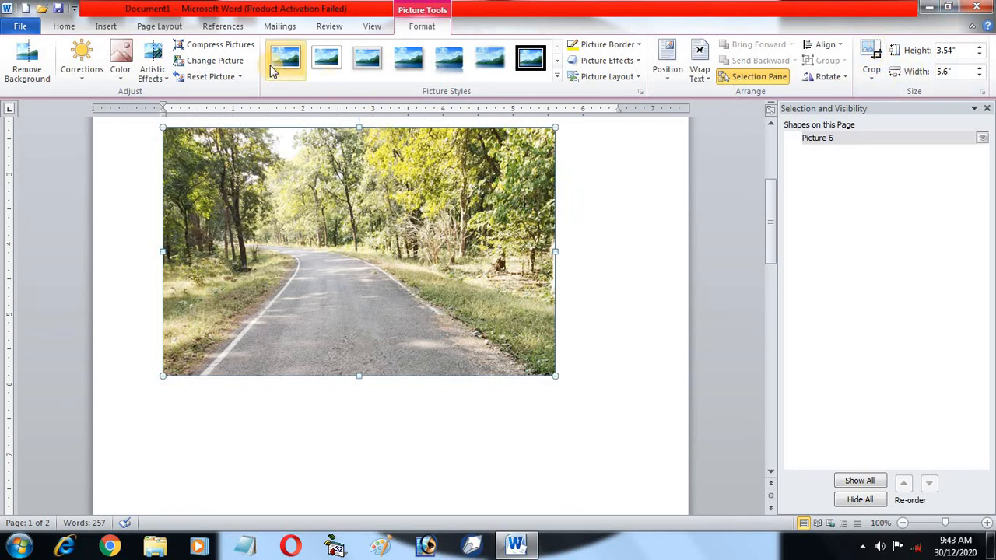
# - Apply the oval picture style with the thick metallic frame to the road picture
pyautogui.scroll(1, 452, 239)
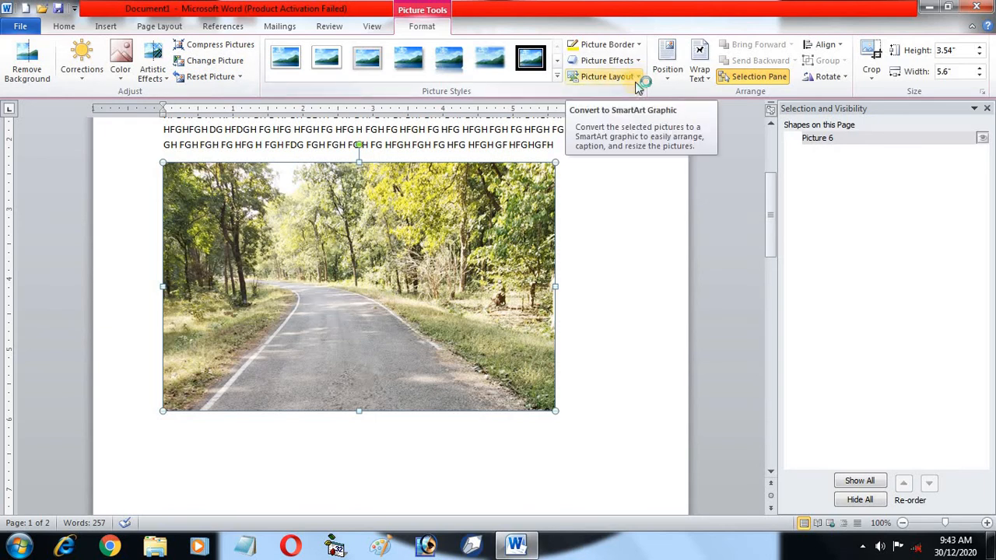
pyautogui.click(557, 75)
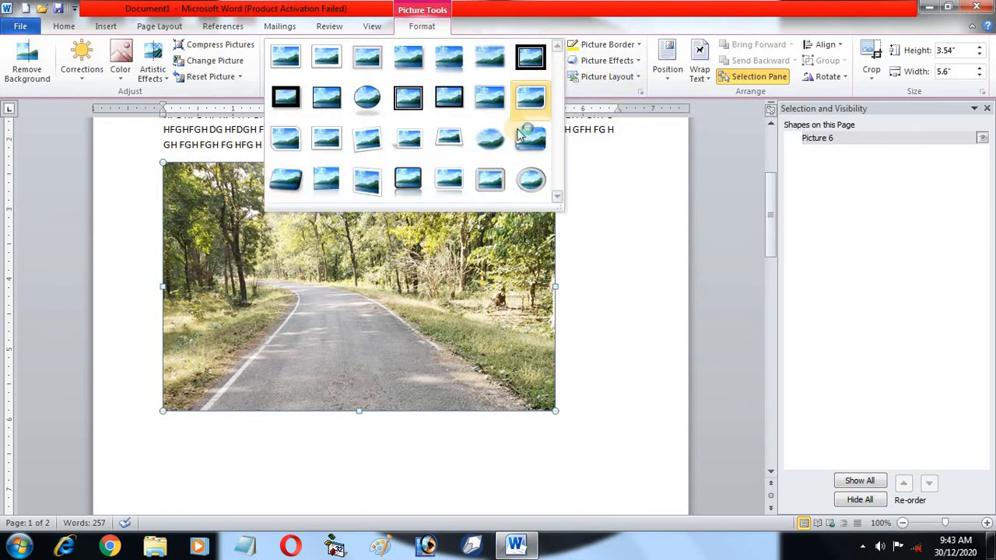
pyautogui.click(523, 183)
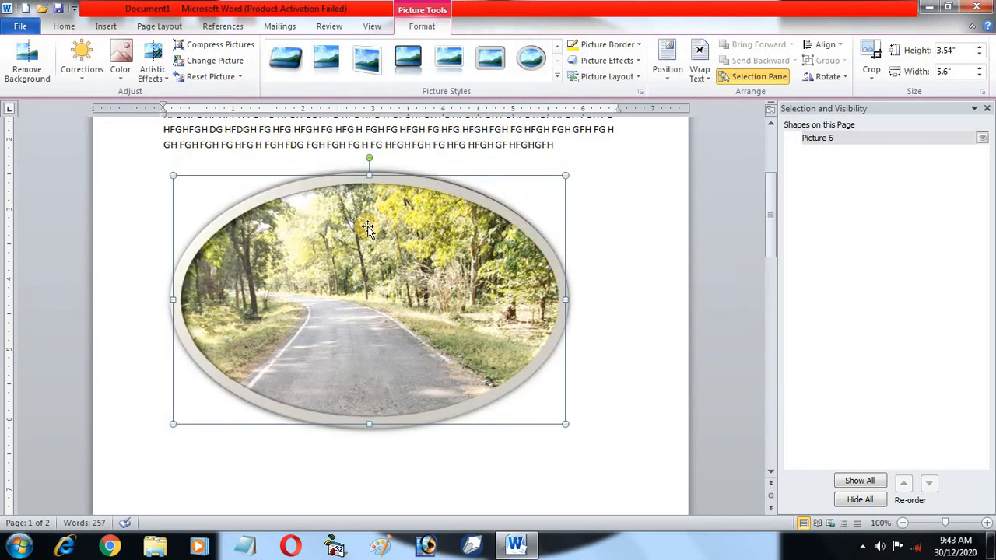
# - Change the oval-framed road picture to the image file named curl, keeping its style
pyautogui.click(210, 63)
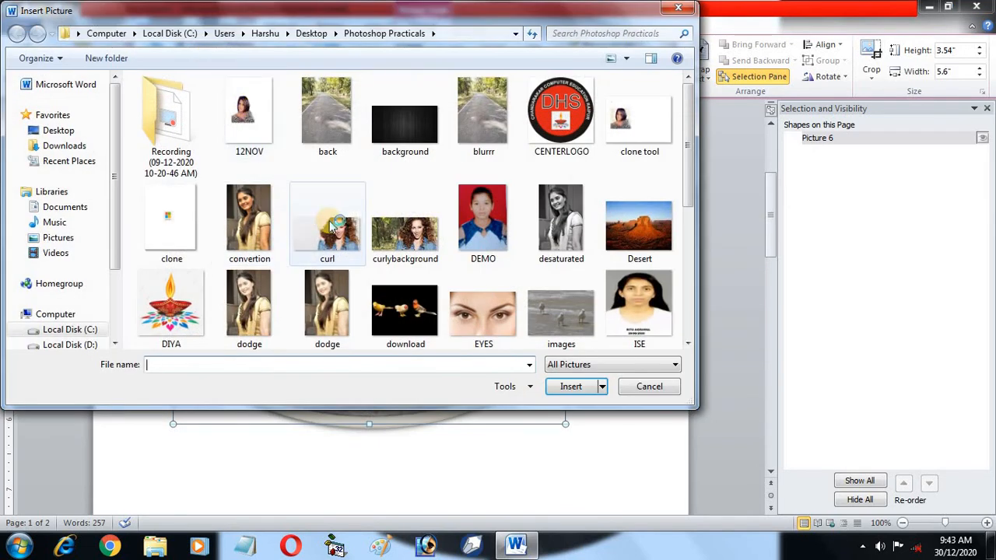
pyautogui.click(335, 226)
pyautogui.doubleClick(334, 226)
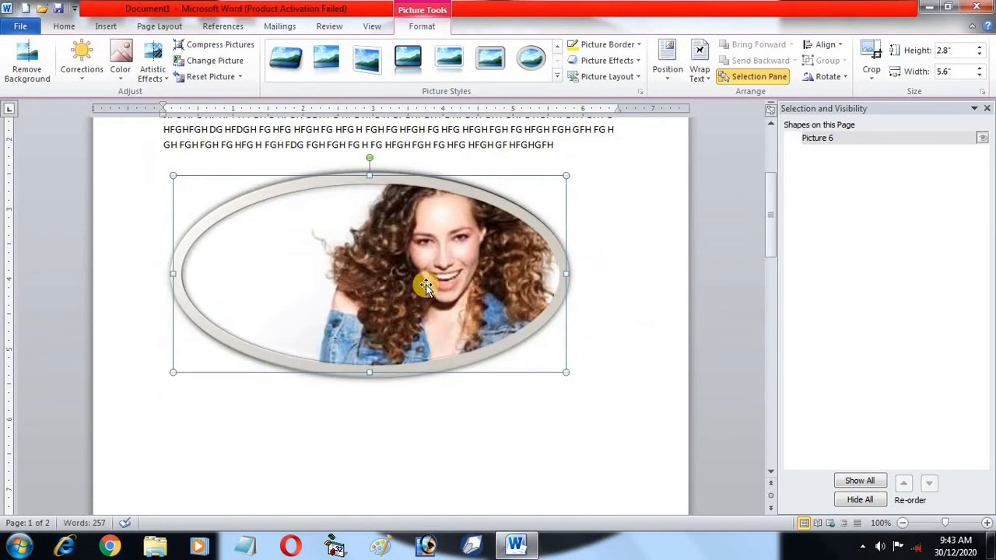
# - Change the oval-framed picture to the image file named DEMO and reset its picture formatting
pyautogui.click(224, 62)
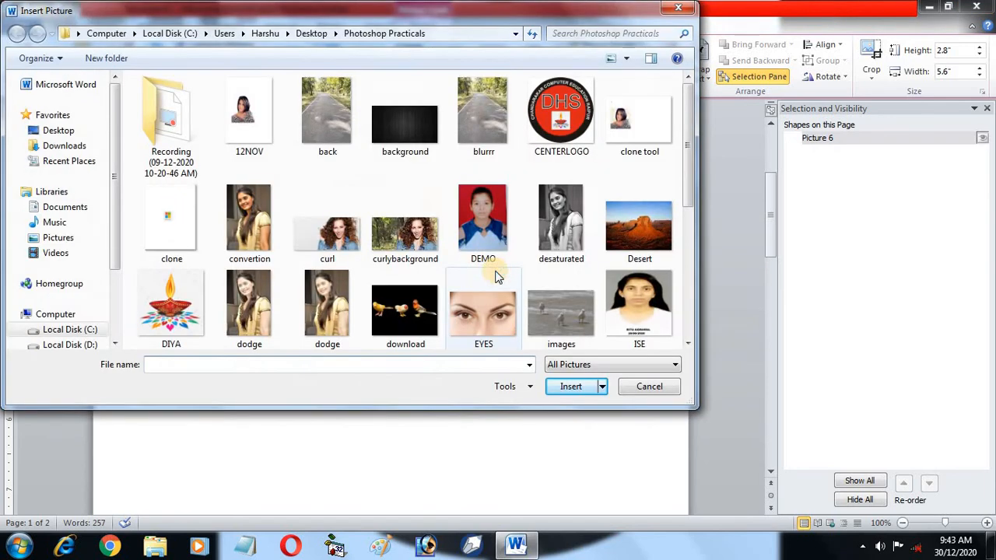
pyautogui.doubleClick(486, 225)
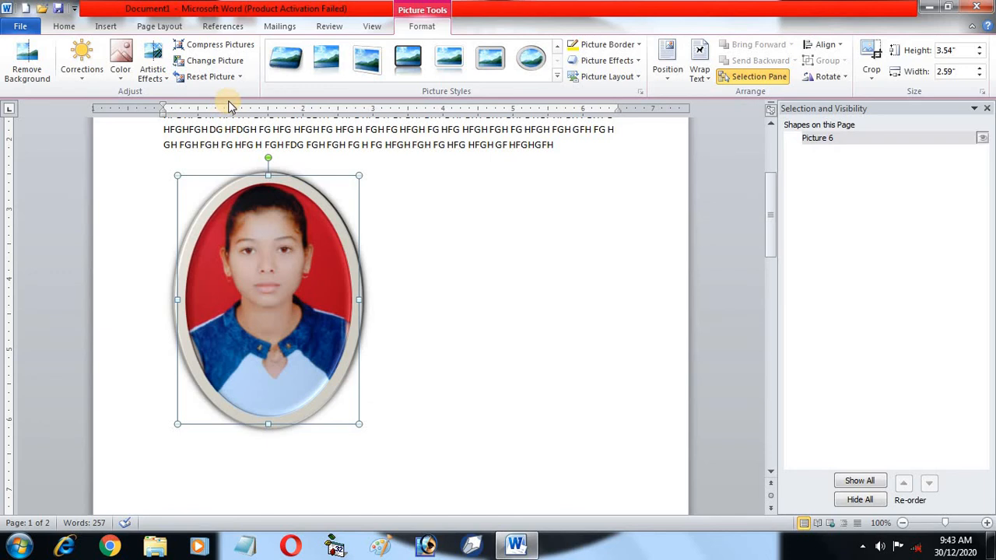
pyautogui.click(222, 78)
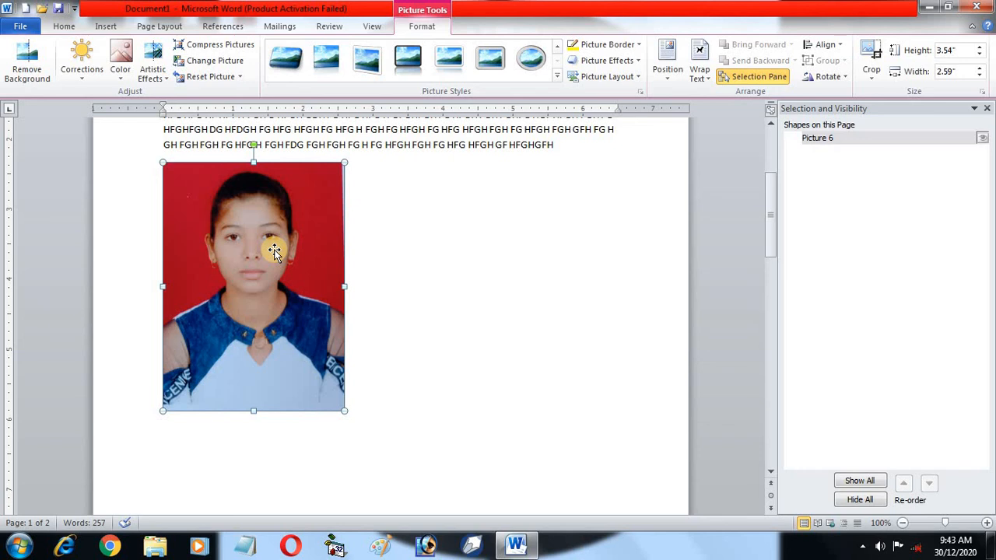
# - Apply the Line Drawing artistic effect to the portrait, and replace it with the Paint Brush effect
pyautogui.click(167, 79)
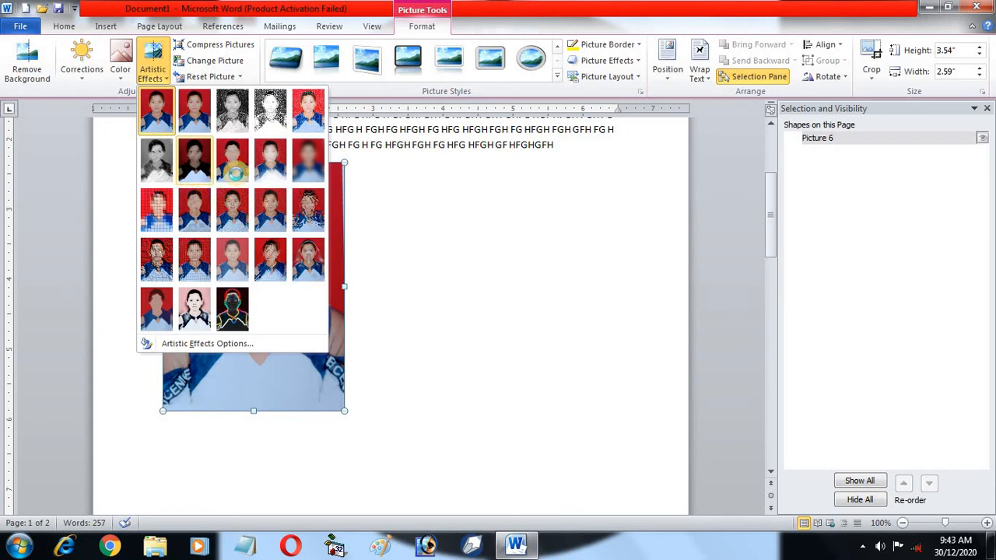
pyautogui.click(308, 108)
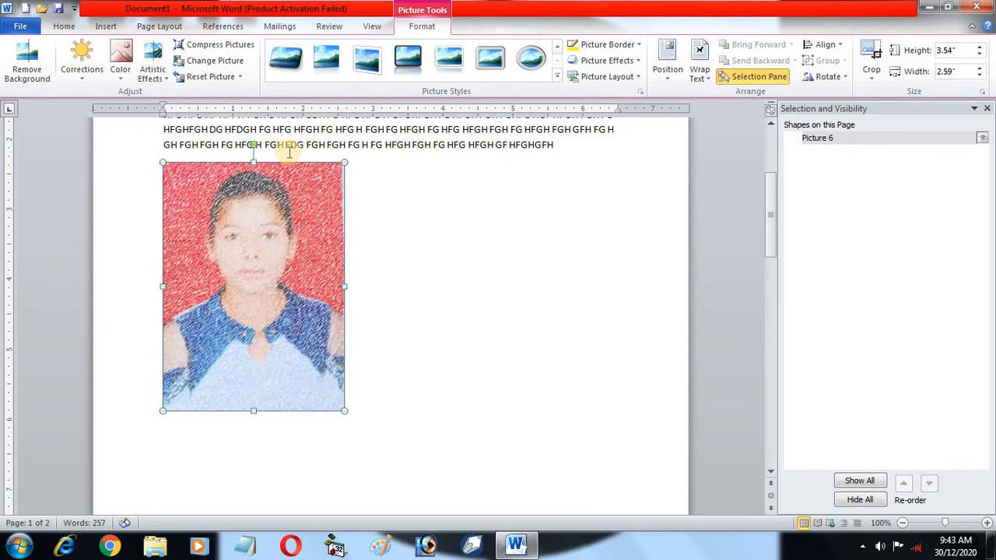
pyautogui.click(165, 80)
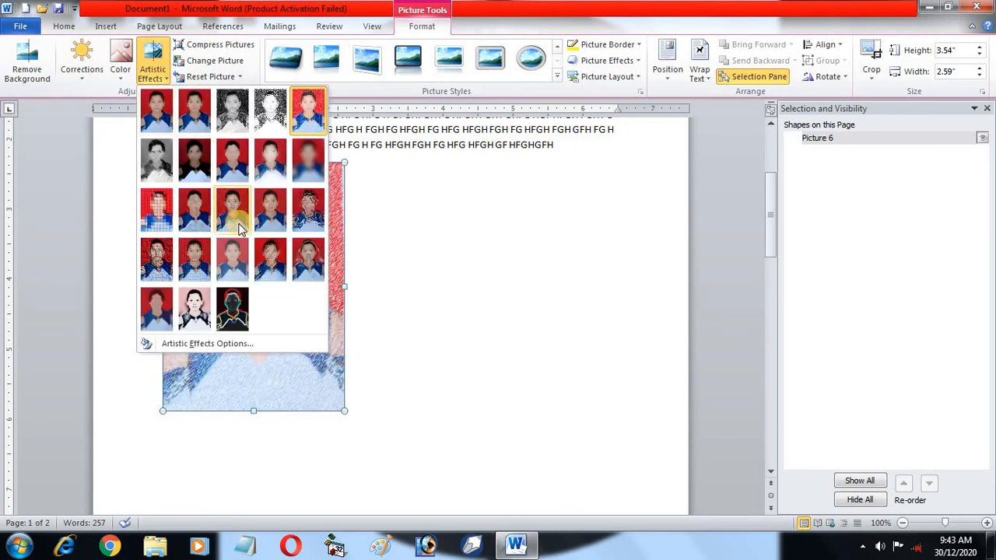
pyautogui.click(231, 171)
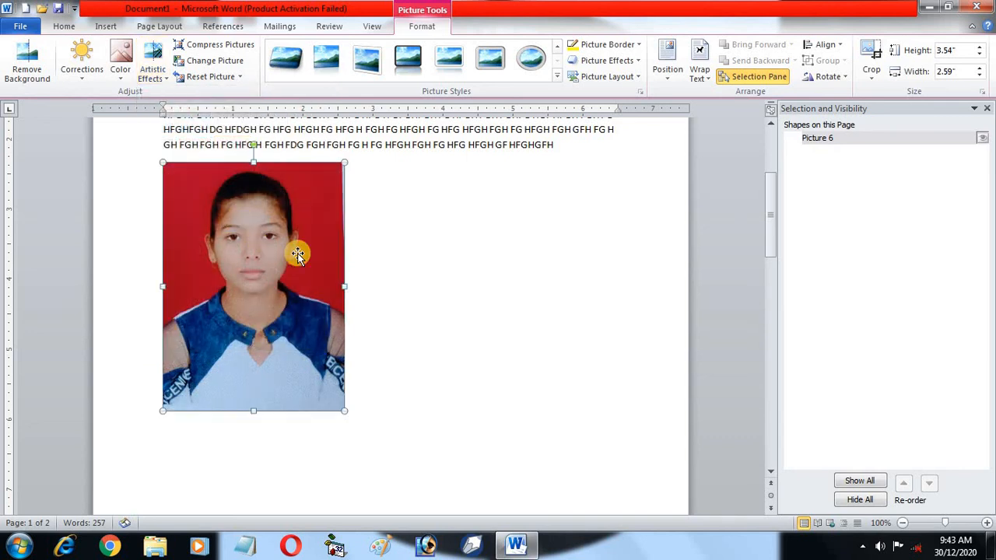
pyautogui.click(154, 71)
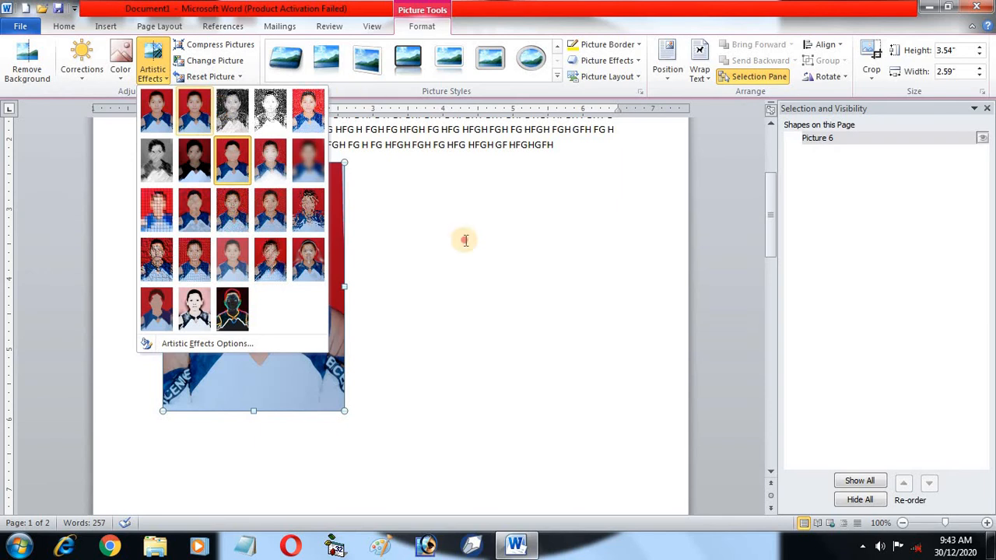
pyautogui.press('Escape')
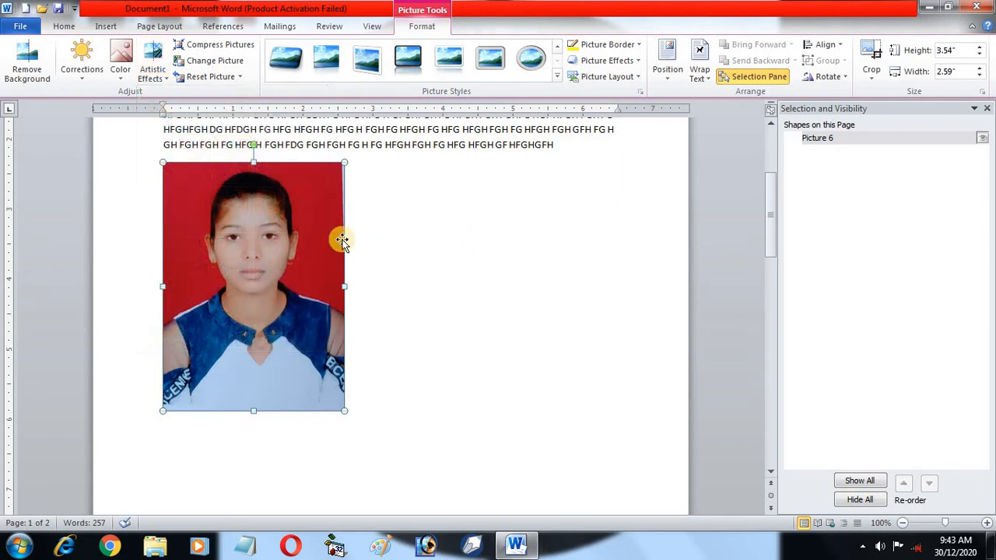
# - Give the portrait the highest color saturation preset and set its color tone to Temperature: 7200 K
pyautogui.click(123, 73)
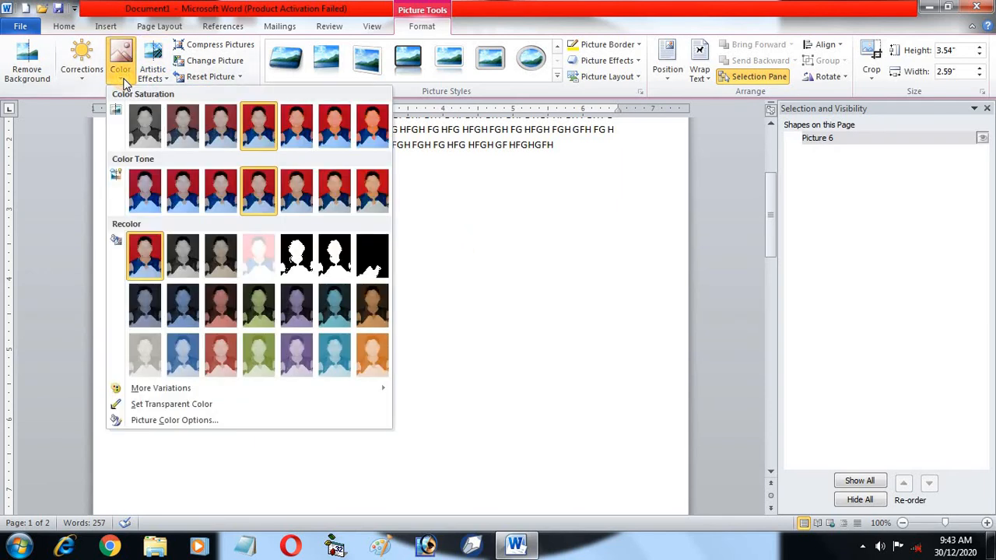
pyautogui.click(372, 148)
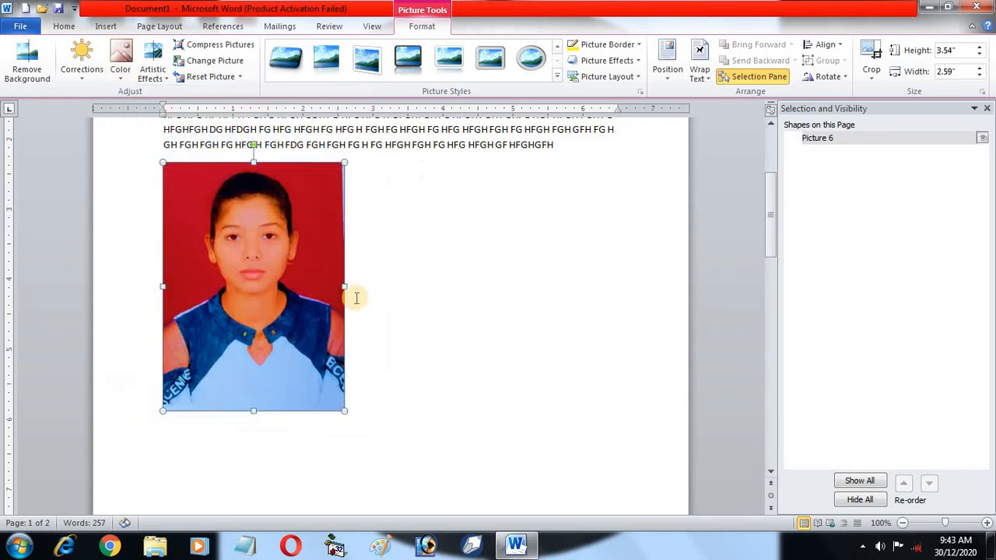
pyautogui.click(120, 70)
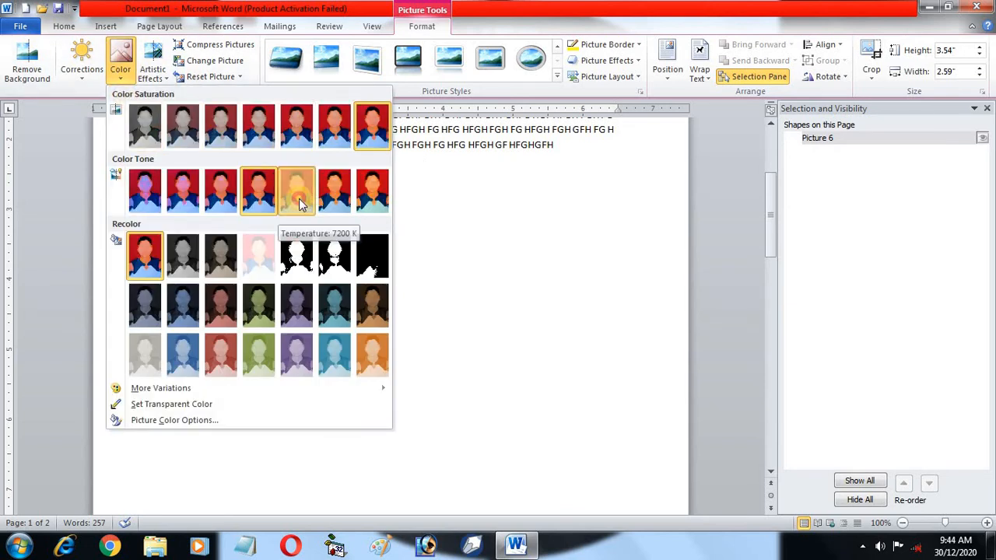
pyautogui.click(302, 204)
# - Recolor the portrait with the first black-and-white preset and return it to no recolor
pyautogui.click(119, 78)
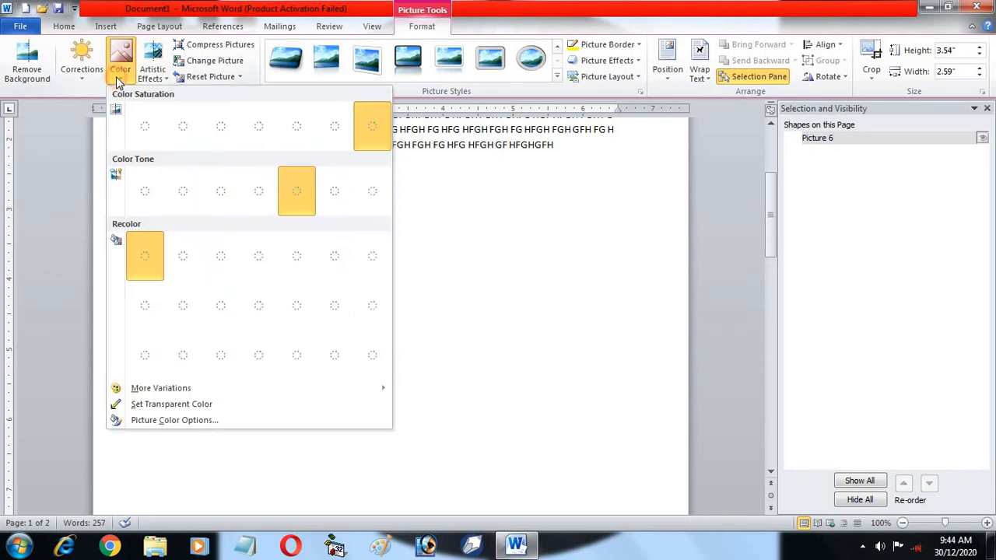
pyautogui.click(297, 256)
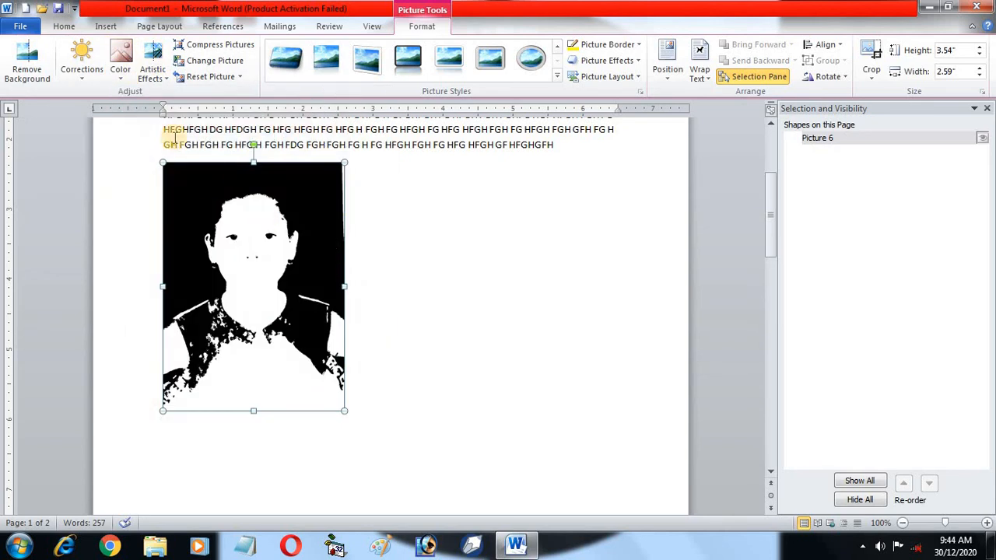
pyautogui.click(121, 70)
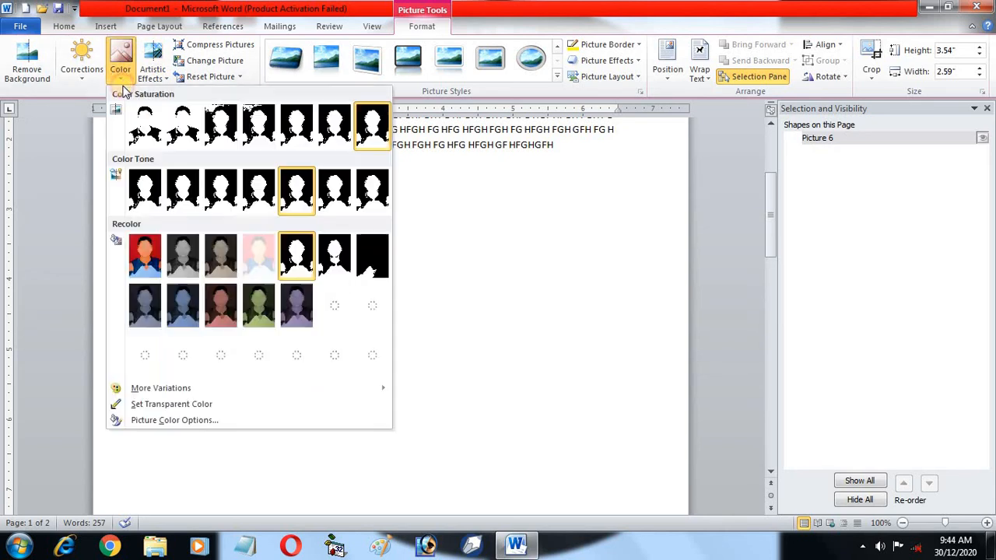
pyautogui.click(148, 264)
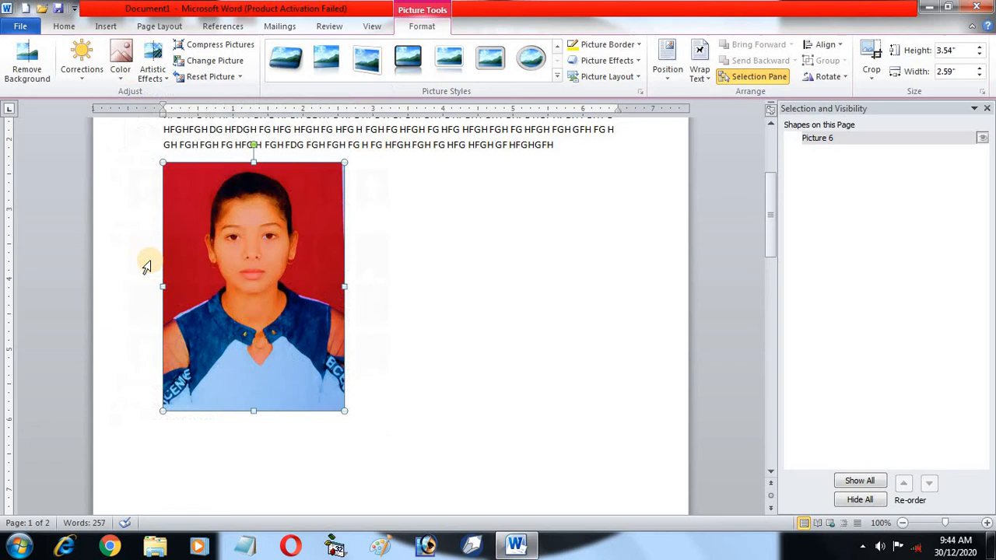
# - Try a brightest, higher-contrast correction on the portrait, and replace it with the brightest, lowest-contrast preset
pyautogui.click(82, 76)
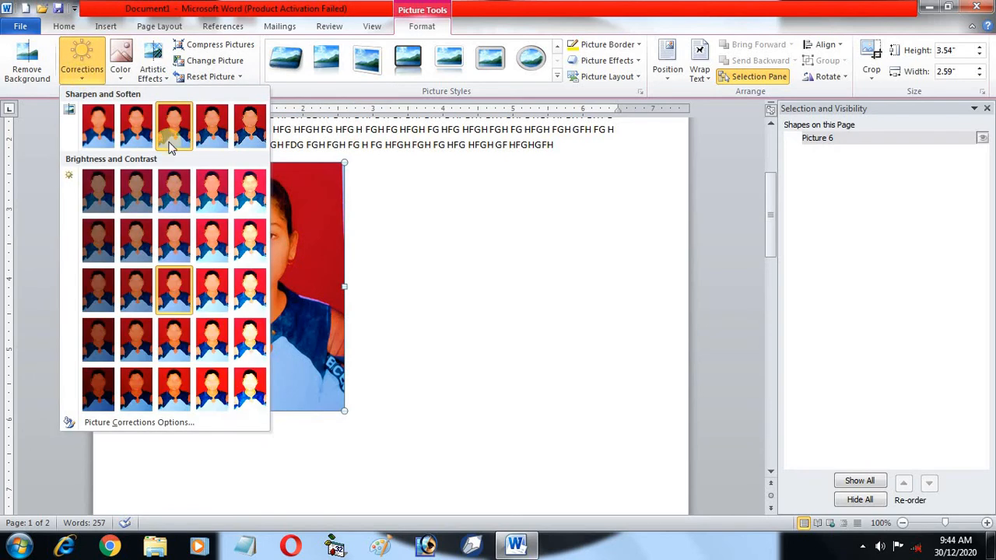
pyautogui.click(250, 336)
pyautogui.click(82, 63)
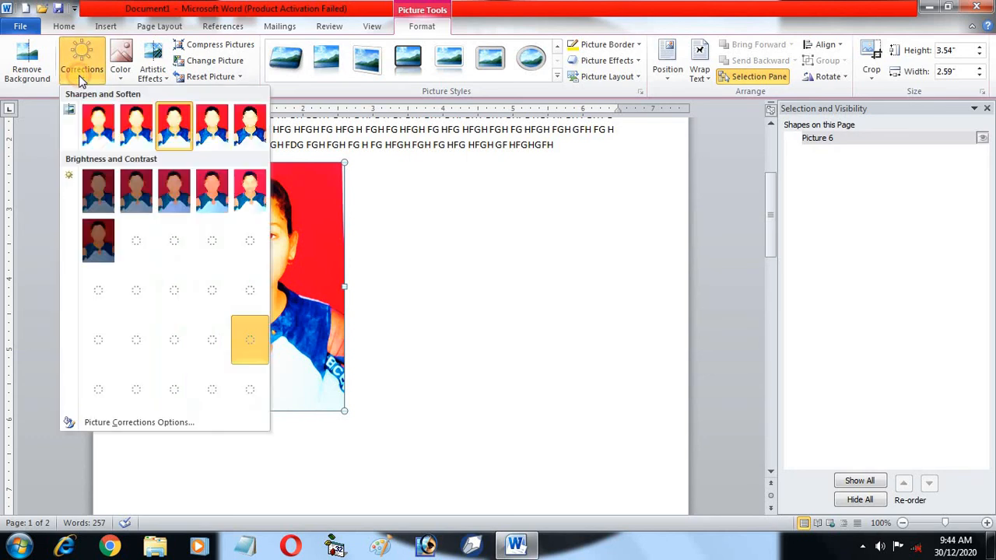
pyautogui.click(253, 191)
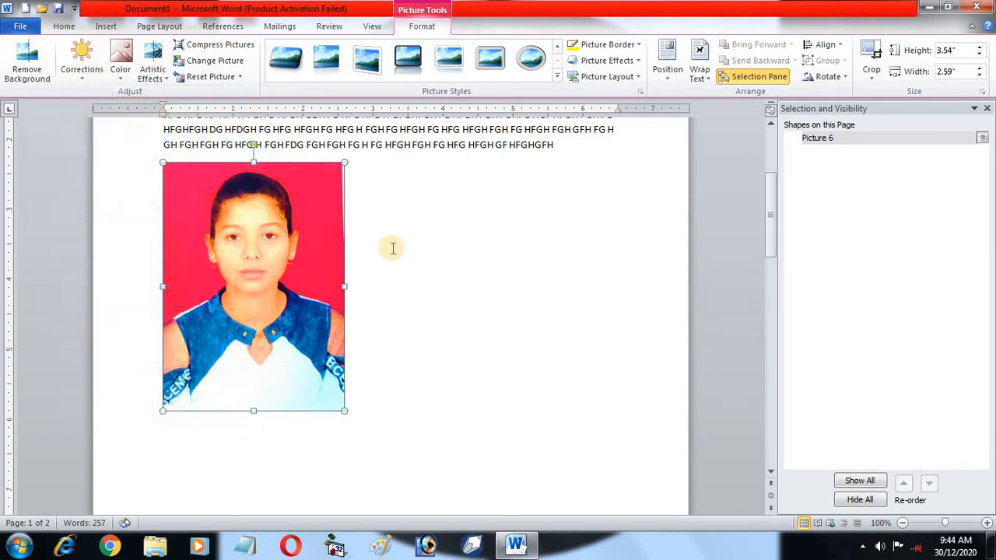
# - Remove the portrait's background, keeping the automatically marked area
pyautogui.click(21, 76)
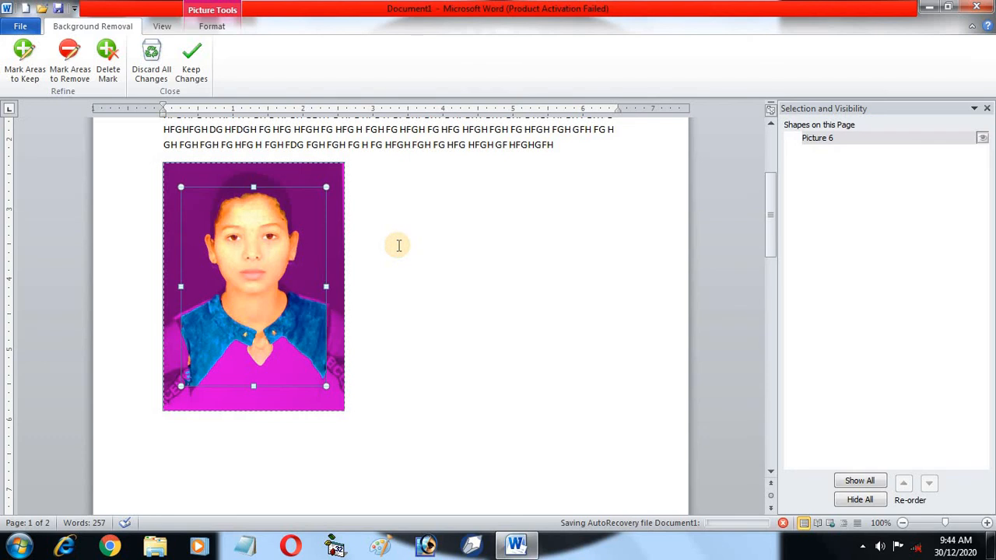
pyautogui.click(155, 166)
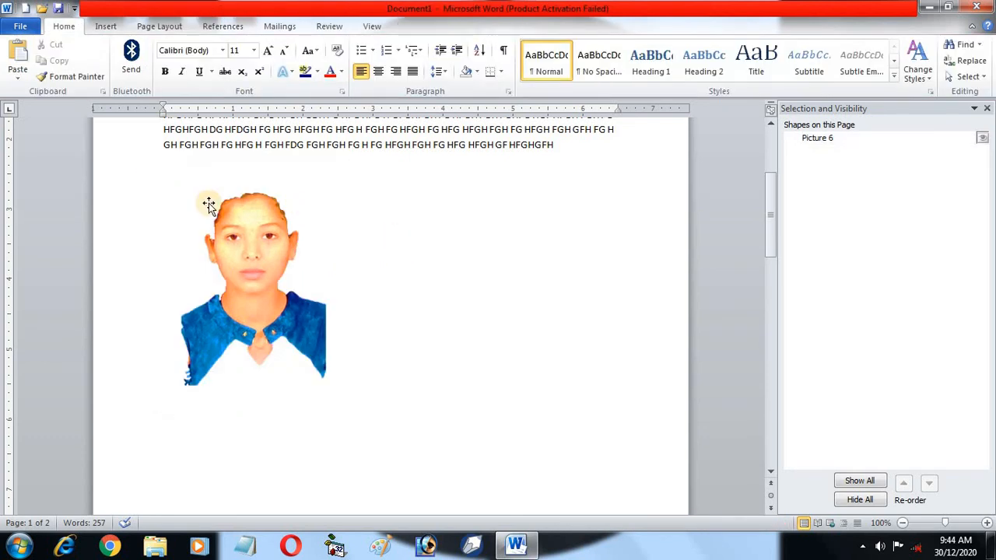
pyautogui.click(105, 27)
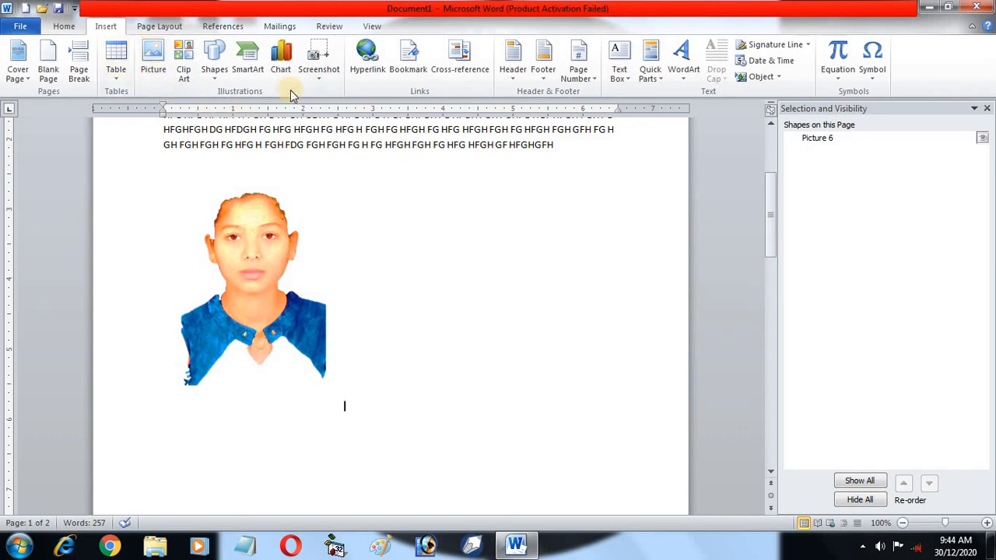
pyautogui.click(154, 61)
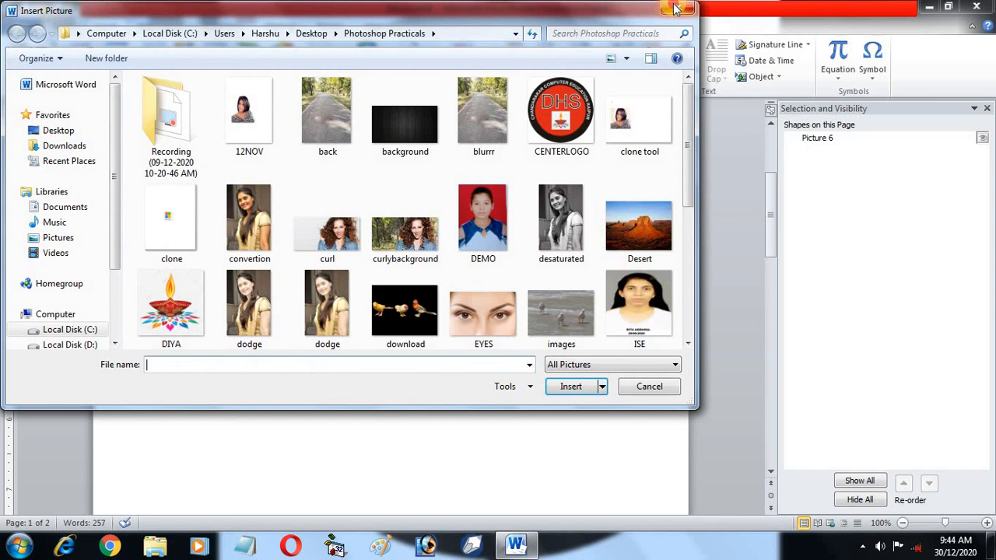
pyautogui.click(674, 8)
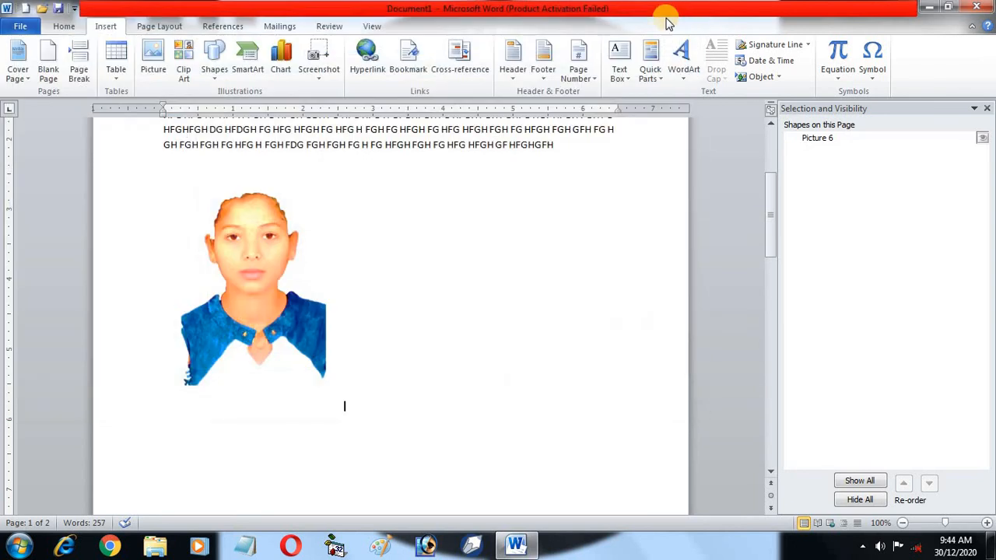
pyautogui.scroll(5, 444, 281)
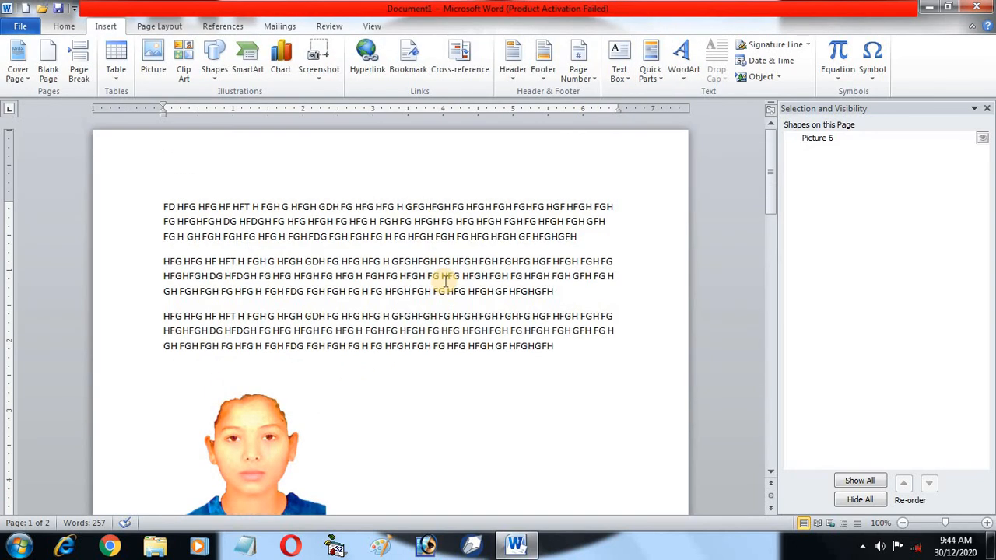
pyautogui.click(150, 55)
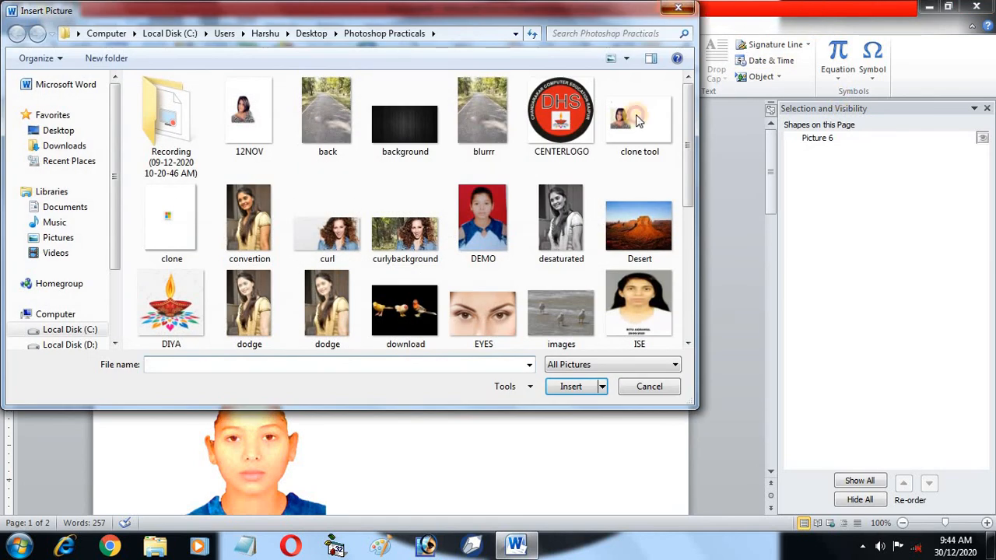
pyautogui.click(677, 8)
pyautogui.click(631, 392)
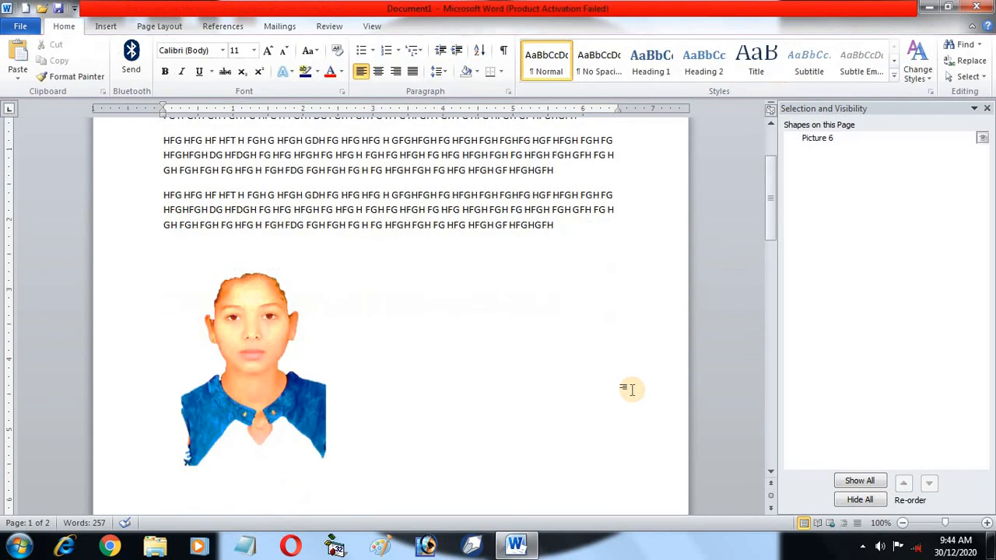